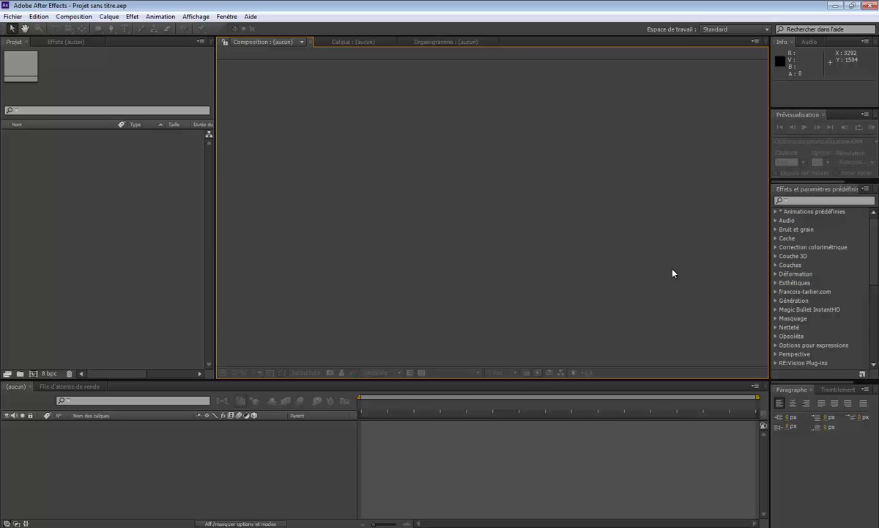
Play the finished Graph' Session video as a preview of the particle effect.
{"action": "left_click", "coordinate": [528, 526]}
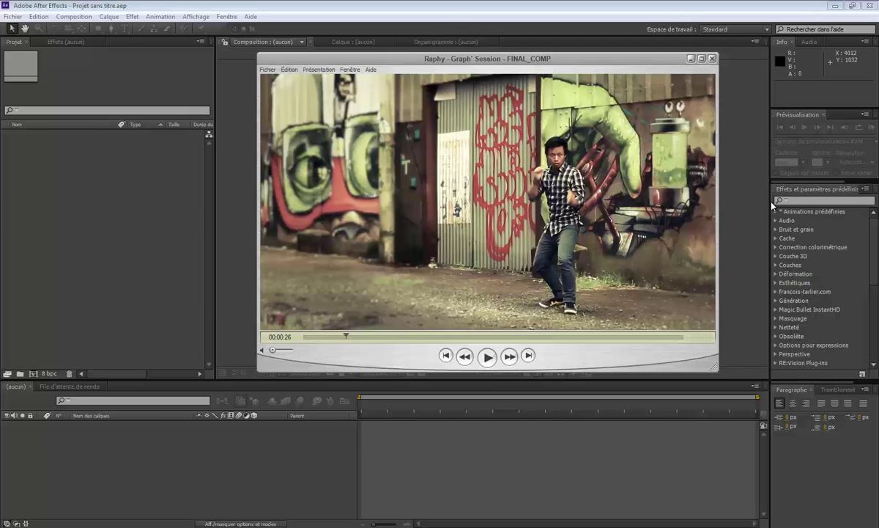
{"action": "left_click", "coordinate": [488, 357]}
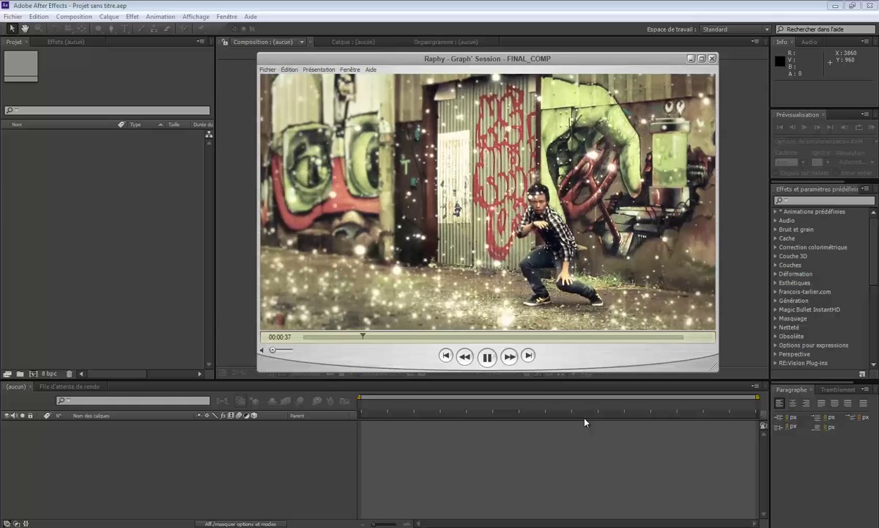
{"action": "key", "text": "space"}
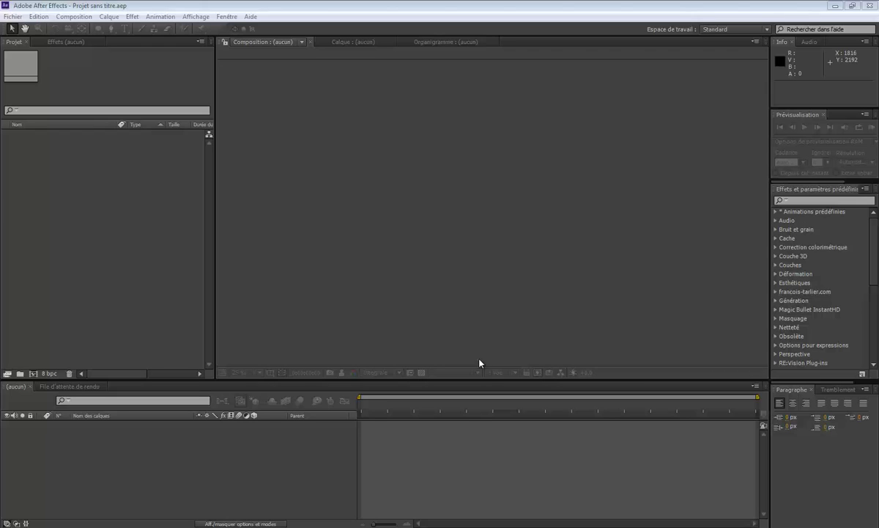
Create an HDTV 1080 composition named "Tuto - Théorie" at 24 fps with a duration of 0:00:10:00.
{"action": "left_click", "coordinate": [147, 316]}
{"action": "left_click", "coordinate": [33, 374]}
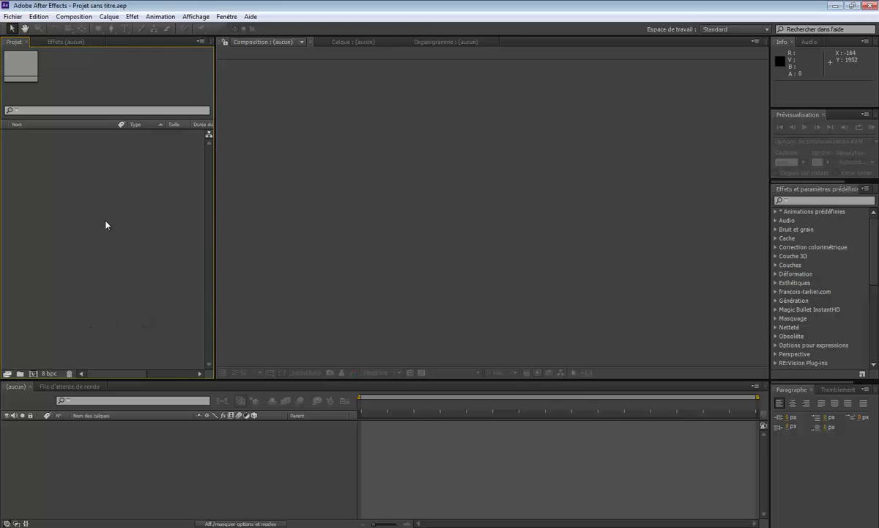
{"action": "left_click_drag", "start_coordinate": [414, 137], "coordinate": [409, 135]}
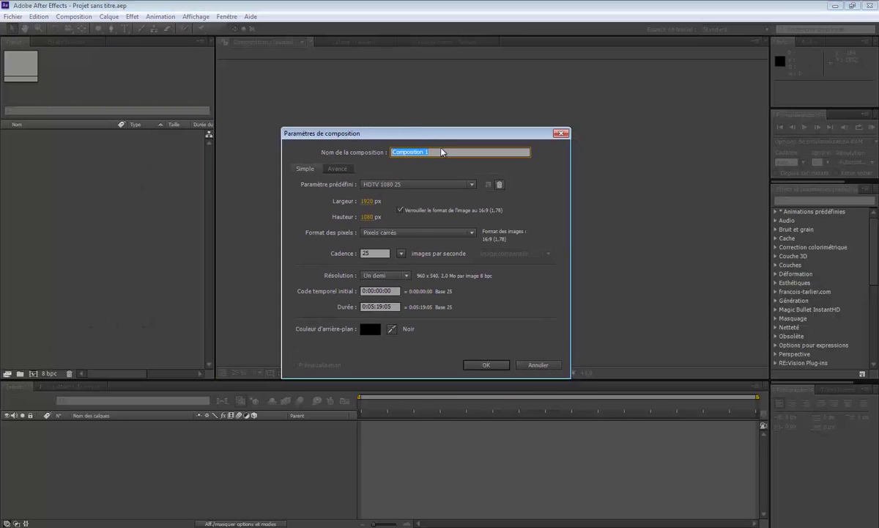
{"action": "type", "text": "T"}
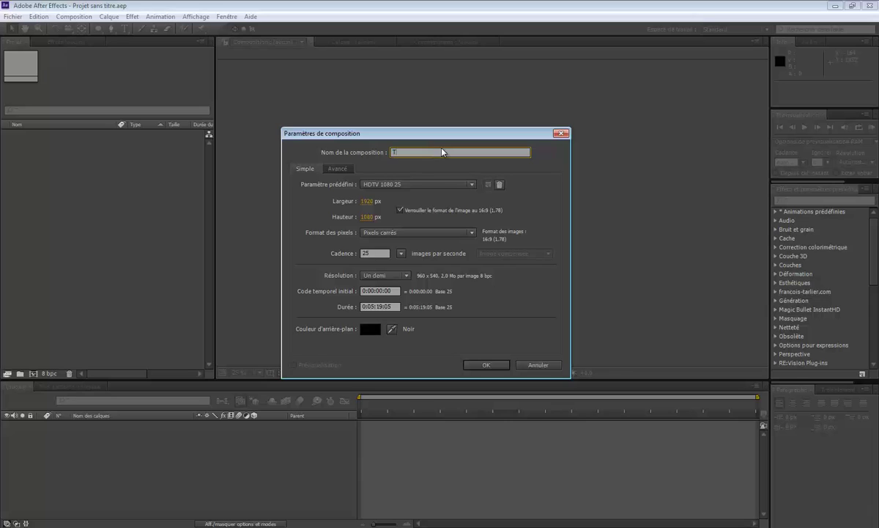
{"action": "type", "text": "uto b"}
{"action": "type", "text": " Théorie"}
{"action": "left_click", "coordinate": [375, 306]}
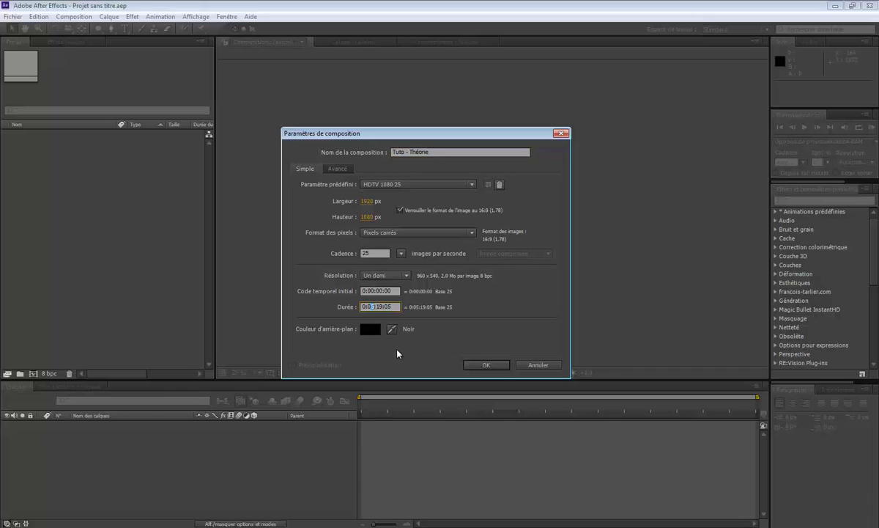
{"action": "type", "text": "0:00"}
{"action": "left_click", "coordinate": [400, 254]}
{"action": "left_click", "coordinate": [414, 312]}
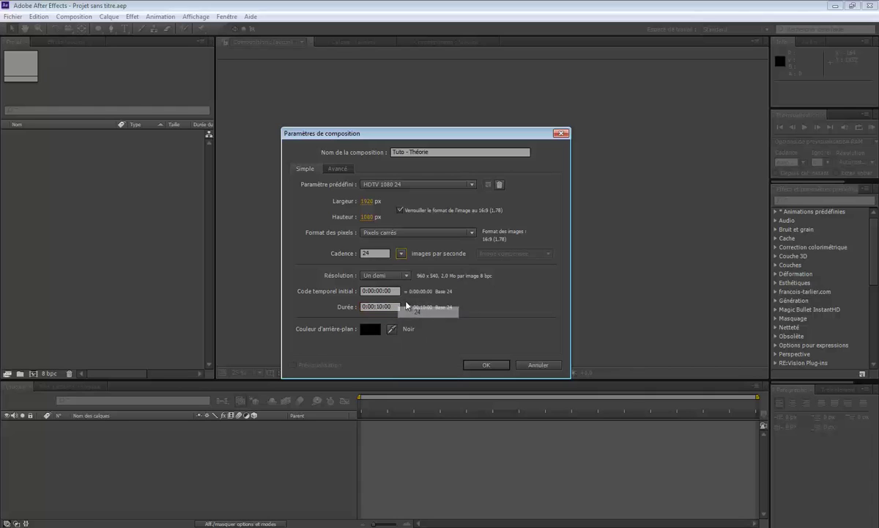
{"action": "left_click", "coordinate": [481, 363]}
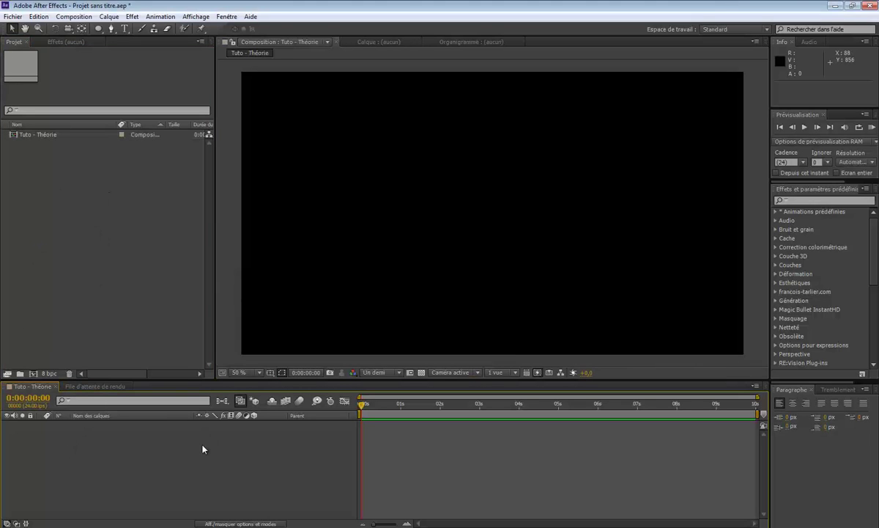
Add a composition-sized solid named "Sol" in red (D50000).
{"action": "key", "text": "ctrl+y"}
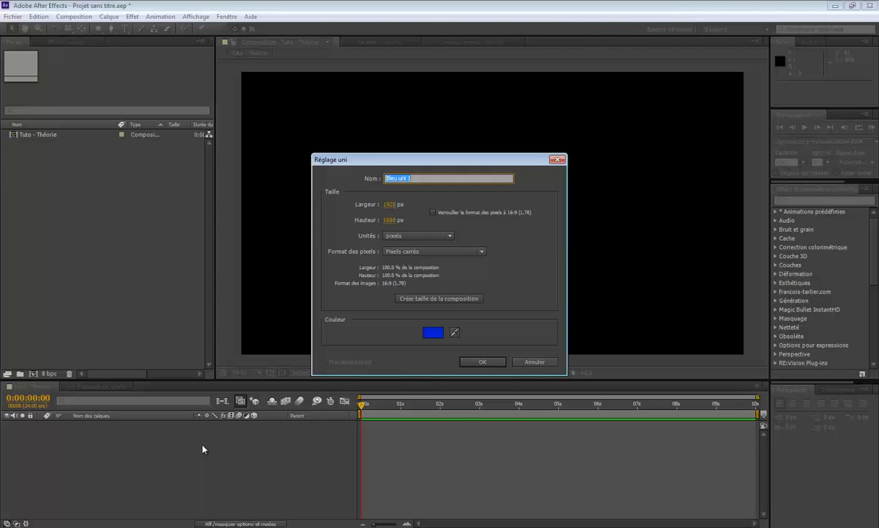
{"action": "type", "text": "Sol"}
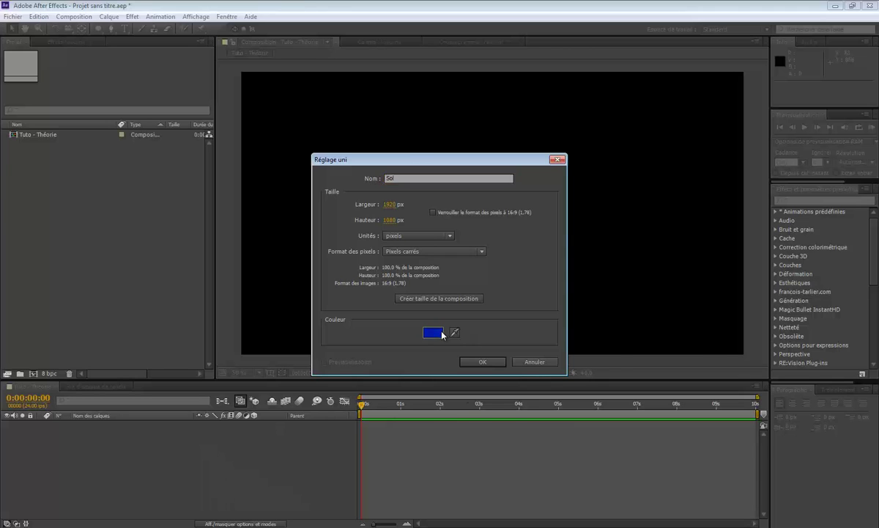
{"action": "left_click", "coordinate": [433, 332]}
{"action": "left_click_drag", "start_coordinate": [770, 313], "coordinate": [767, 456]}
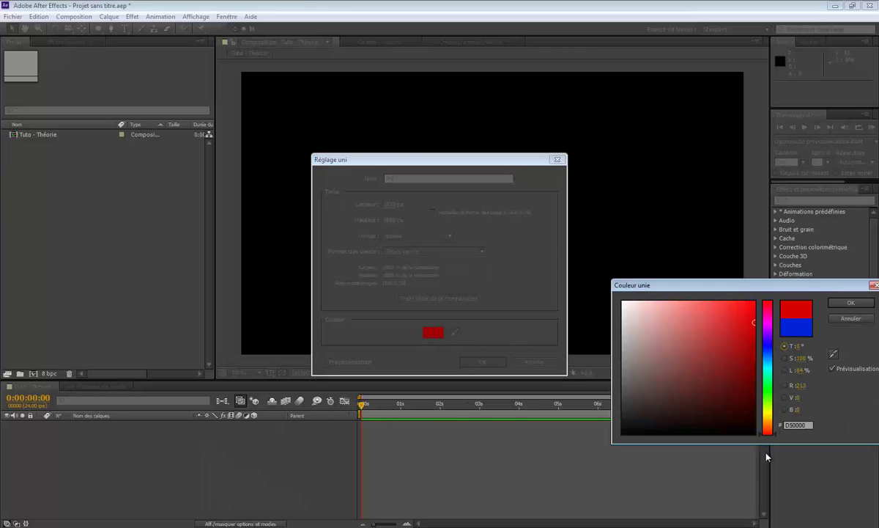
{"action": "left_click", "coordinate": [851, 303]}
{"action": "left_click", "coordinate": [482, 361]}
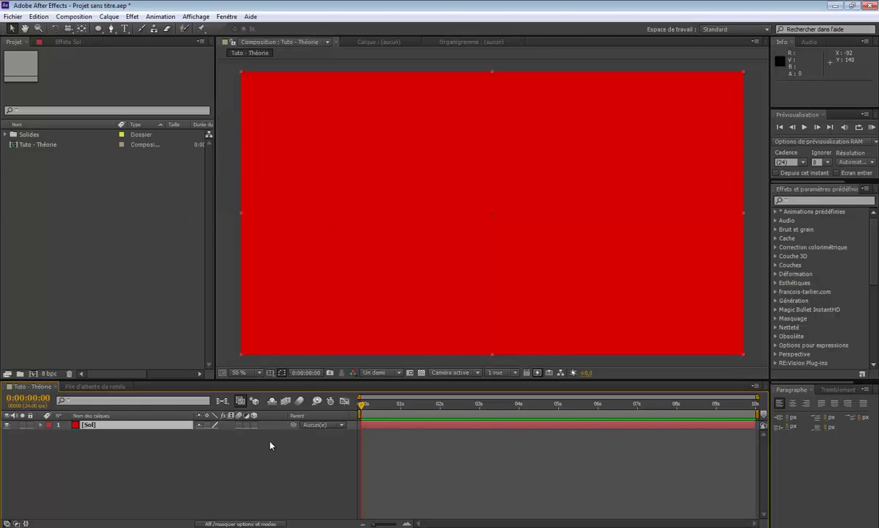
Make the Sol layer 3D and rotate it flat around X to an orientation of 270°.
{"action": "left_click", "coordinate": [254, 425]}
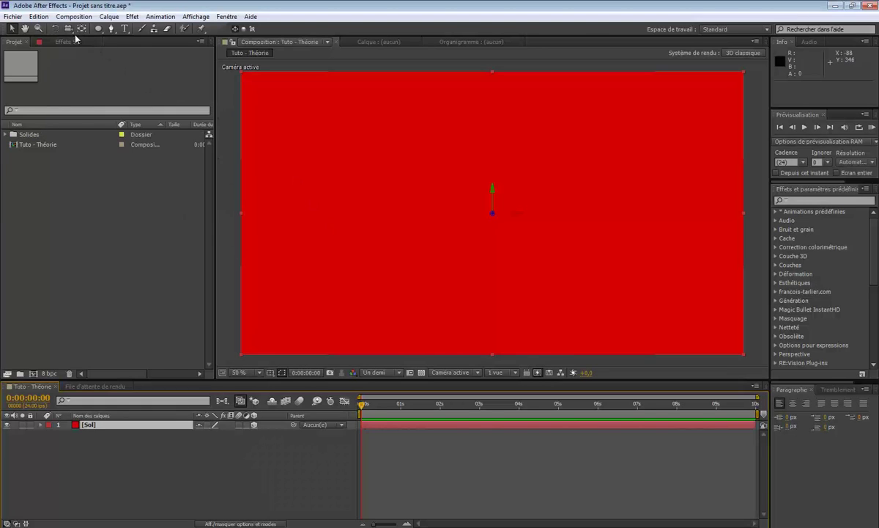
{"action": "left_click", "coordinate": [56, 29]}
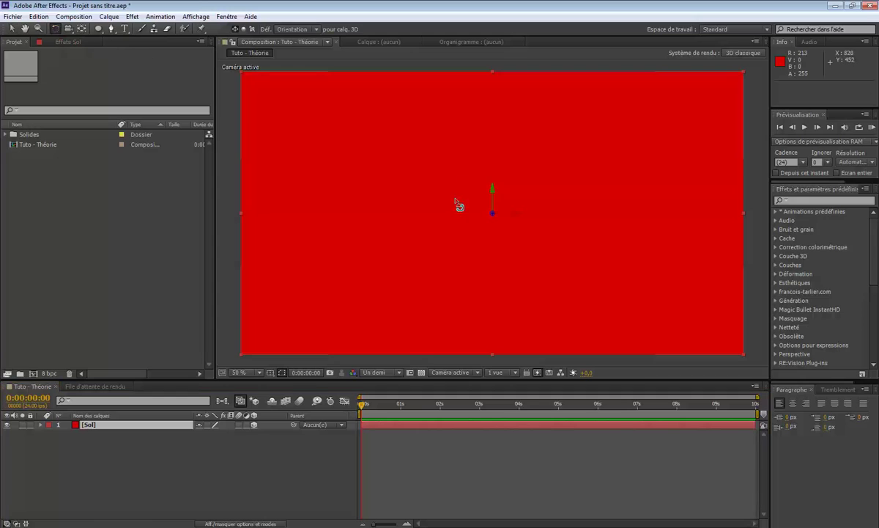
{"action": "left_click_drag", "start_coordinate": [514, 211], "coordinate": [520, 195]}
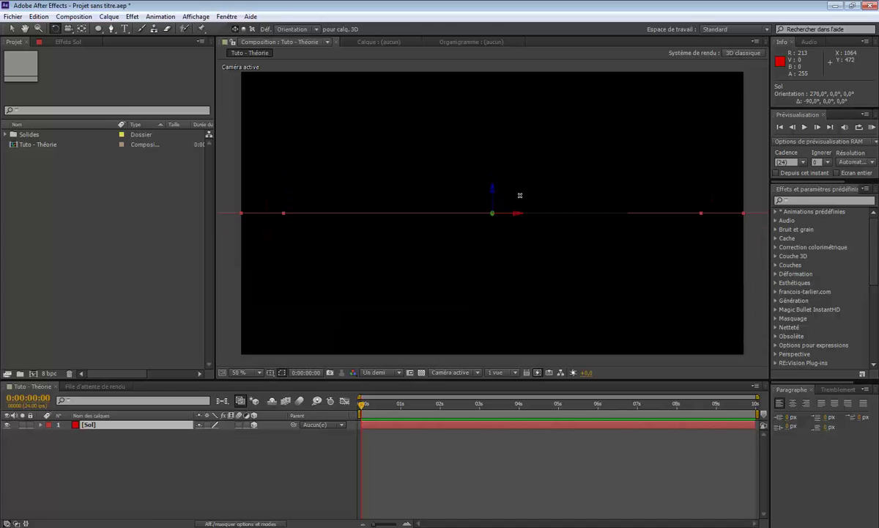
Lower the Sol layer to about Y 972 so it forms the floor of the scene.
{"action": "left_click", "coordinate": [13, 30]}
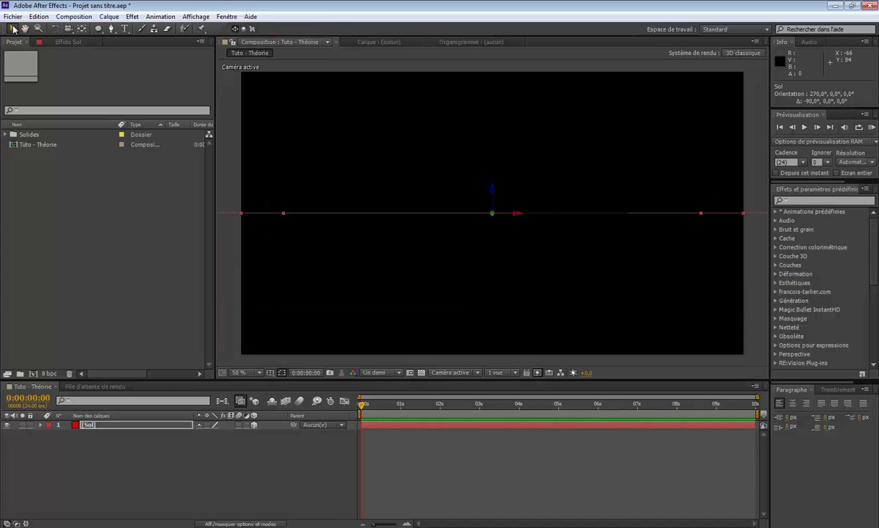
{"action": "left_click_drag", "start_coordinate": [495, 190], "coordinate": [502, 305]}
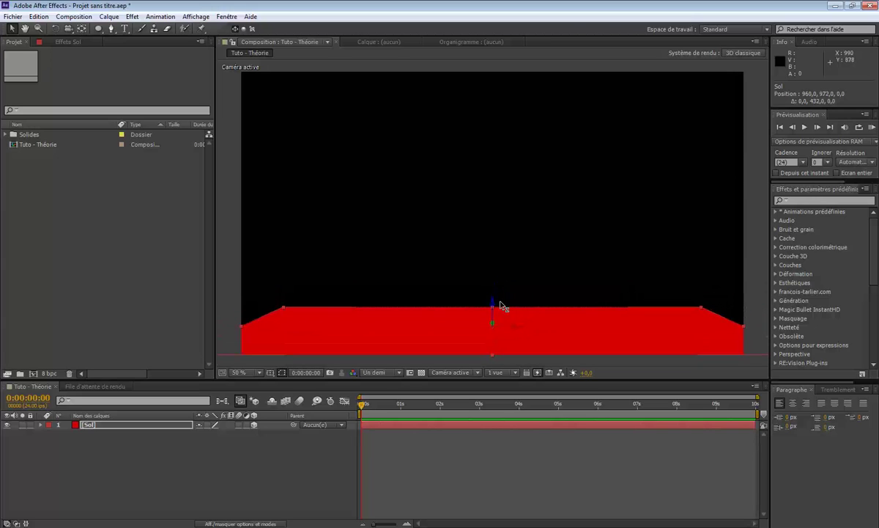
{"action": "left_click", "coordinate": [286, 502]}
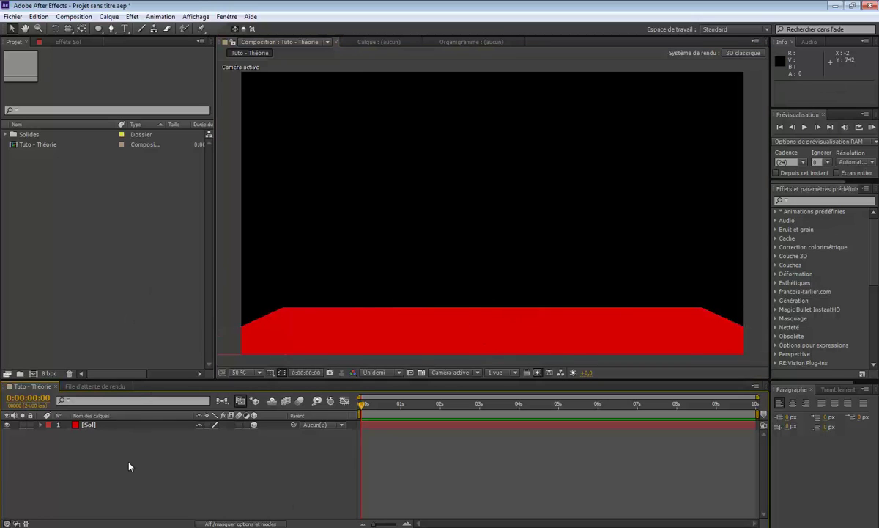
Add a second composition-sized solid named "Mur" in bright blue.
{"action": "key", "text": "ctrl+y"}
{"action": "key", "text": "BackSpace"}
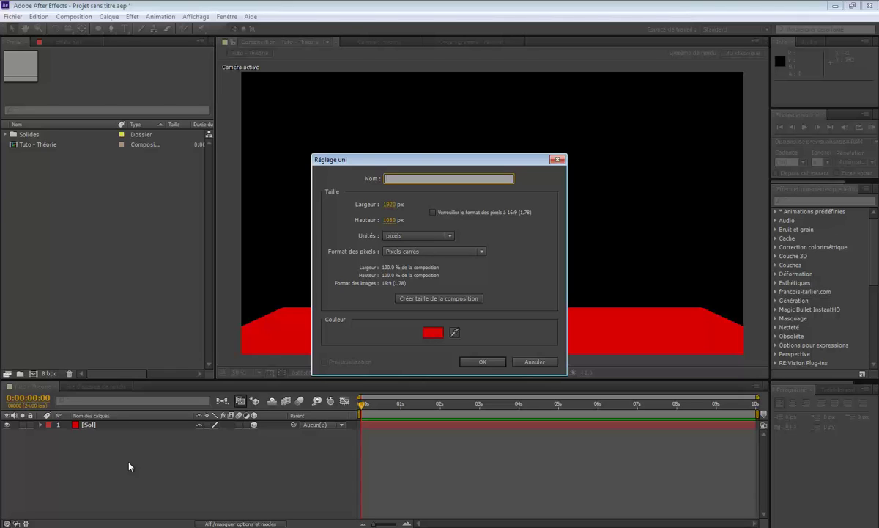
{"action": "type", "text": "Mur"}
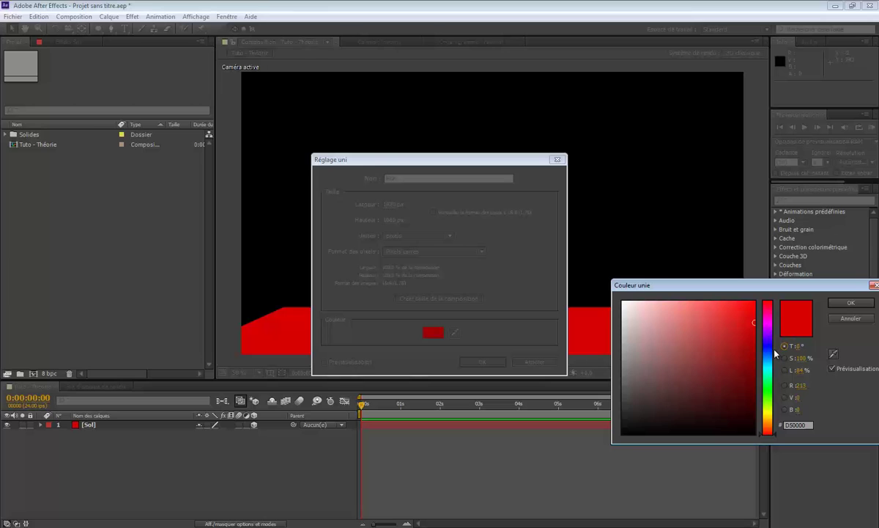
{"action": "mouse_move", "coordinate": [768, 356]}
{"action": "left_mouse_down"}
{"action": "mouse_move", "coordinate": [769, 366]}
{"action": "mouse_move", "coordinate": [769, 357]}
{"action": "left_mouse_up"}
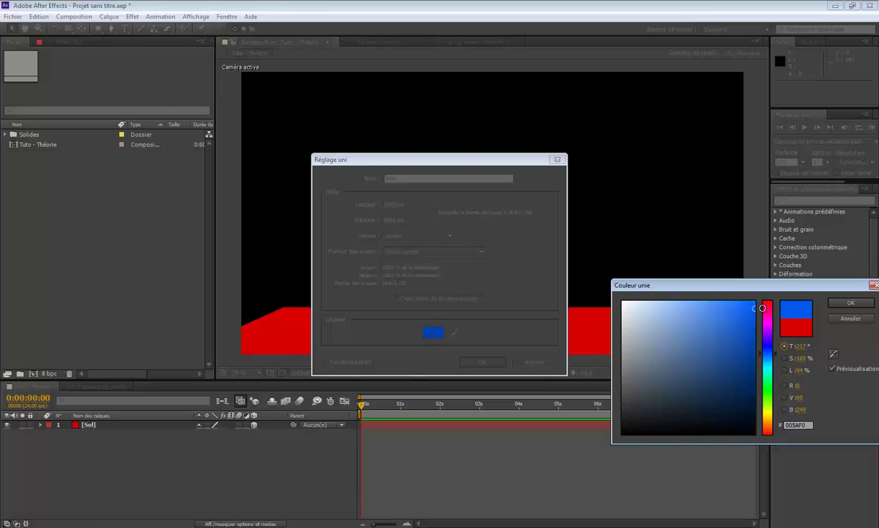
{"action": "left_click", "coordinate": [850, 302]}
{"action": "left_click", "coordinate": [483, 362]}
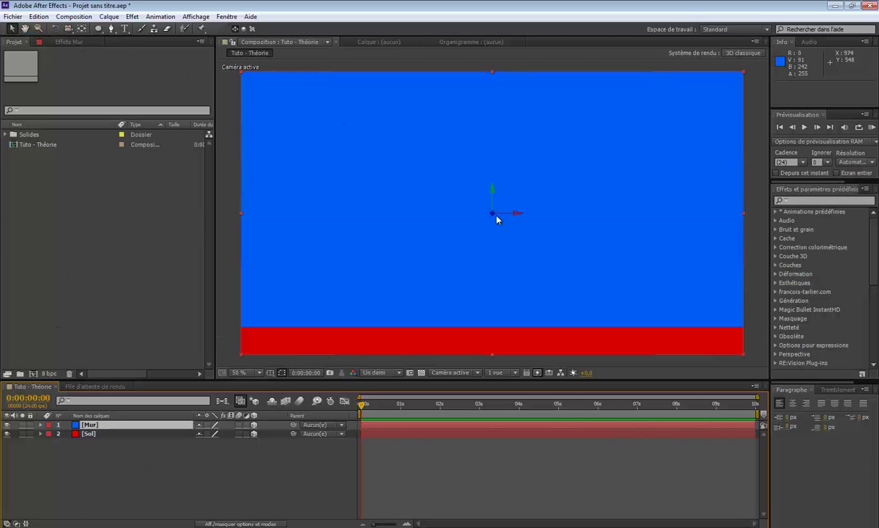
Push the 3D Mur layer back along Z to about 538, against the rear edge of the floor.
{"action": "left_click_drag", "start_coordinate": [495, 219], "coordinate": [373, 235]}
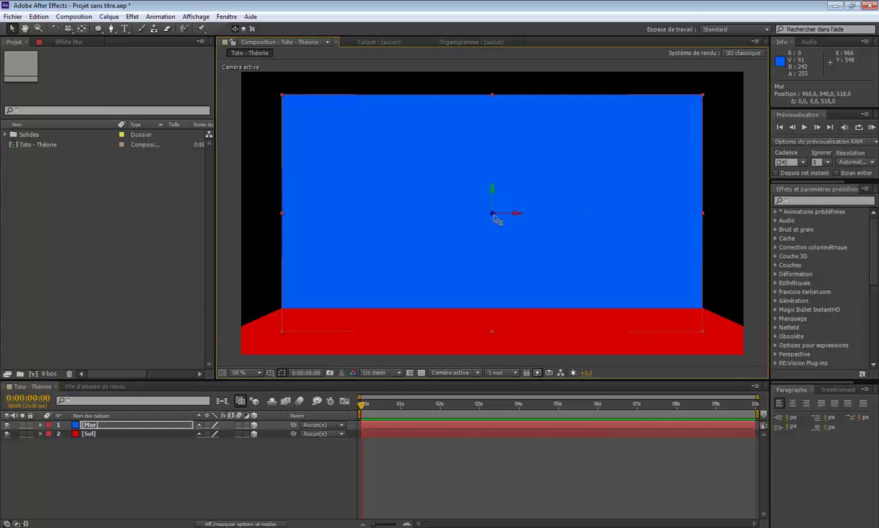
{"action": "mouse_move", "coordinate": [497, 220]}
{"action": "left_mouse_down"}
{"action": "mouse_move", "coordinate": [506, 217]}
{"action": "mouse_move", "coordinate": [472, 222]}
{"action": "mouse_move", "coordinate": [493, 215]}
{"action": "left_mouse_up"}
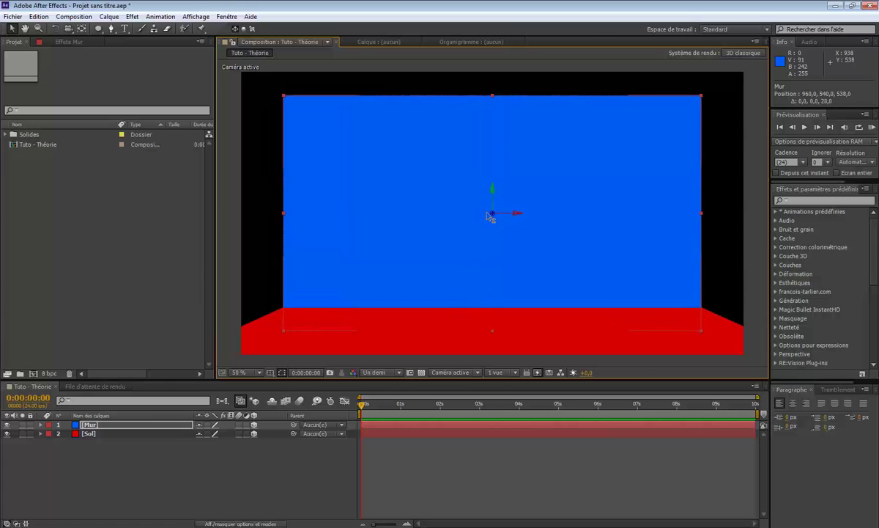
{"action": "left_click", "coordinate": [258, 485]}
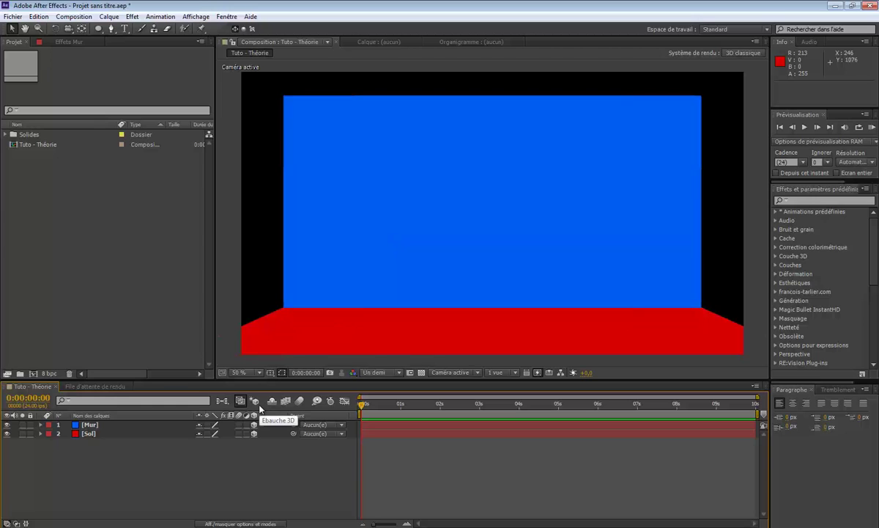
Add a two-node camera with the 50 mm preset to the composition.
{"action": "right_click", "coordinate": [290, 464]}
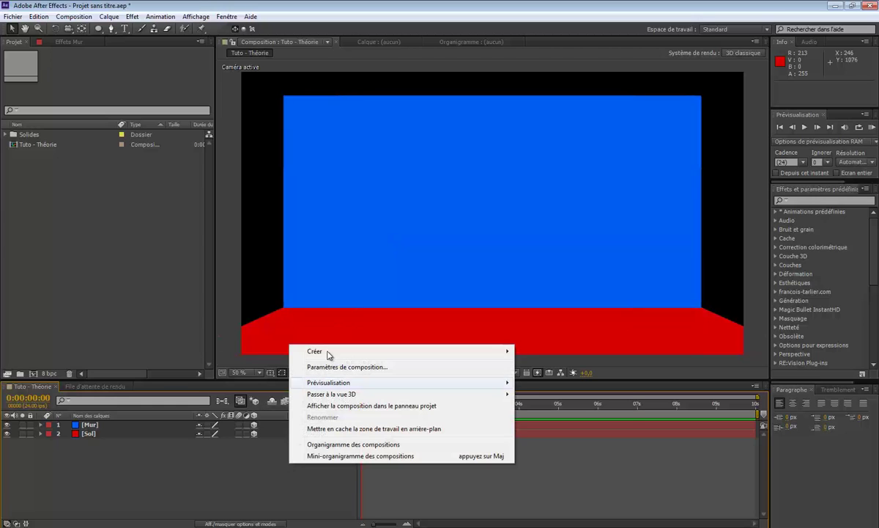
{"action": "mouse_move", "coordinate": [330, 353]}
{"action": "left_click", "coordinate": [557, 401]}
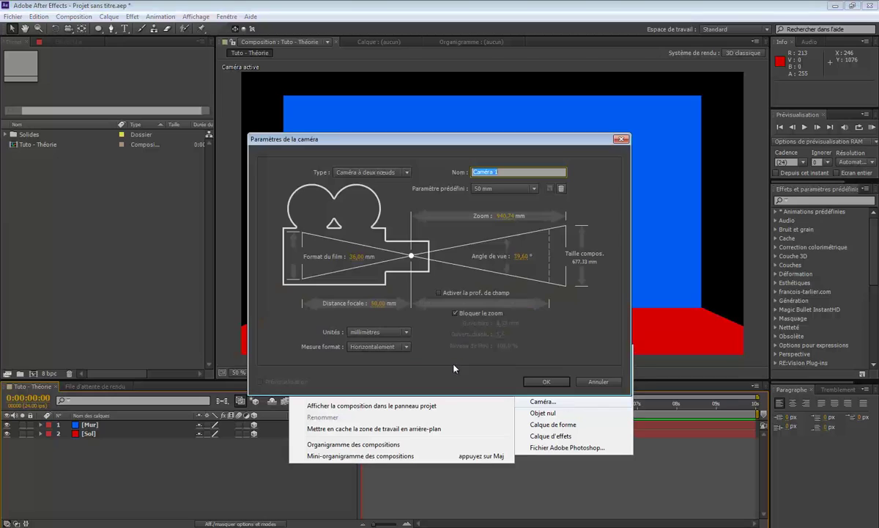
{"action": "left_click", "coordinate": [544, 381]}
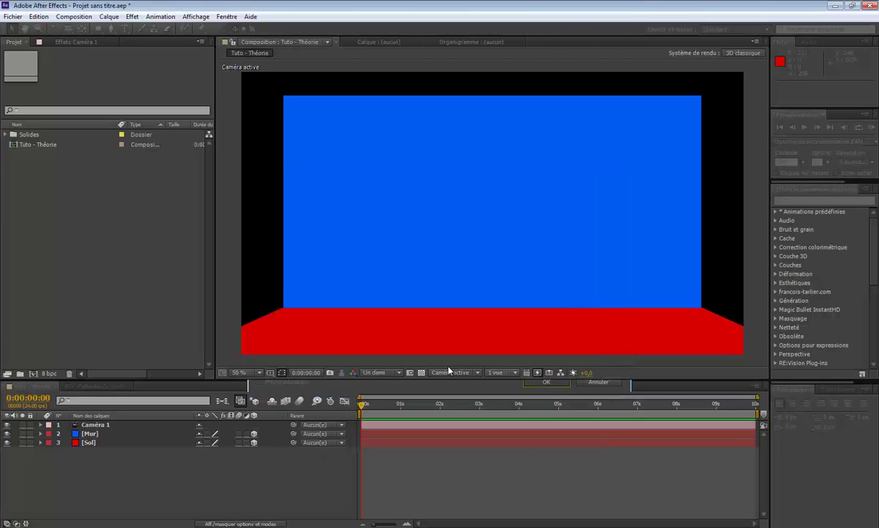
{"action": "left_click", "coordinate": [282, 478]}
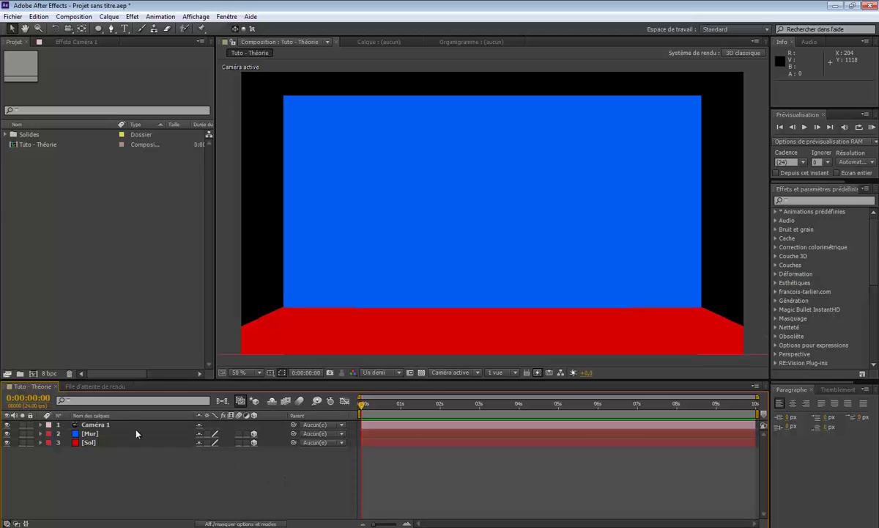
Orbit the camera to an angled view of the wall and floor, at about -1895, -164, -1563.
{"action": "left_click", "coordinate": [65, 29]}
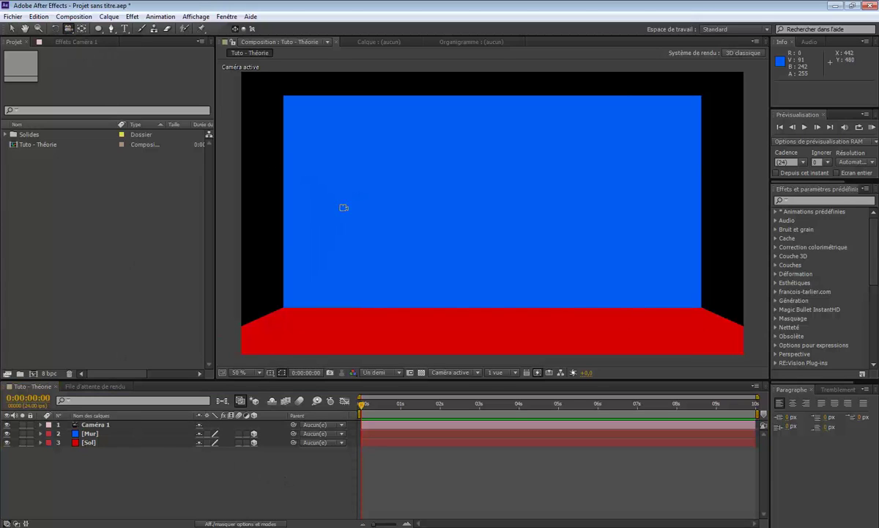
{"action": "left_click_drag", "start_coordinate": [359, 264], "coordinate": [460, 269]}
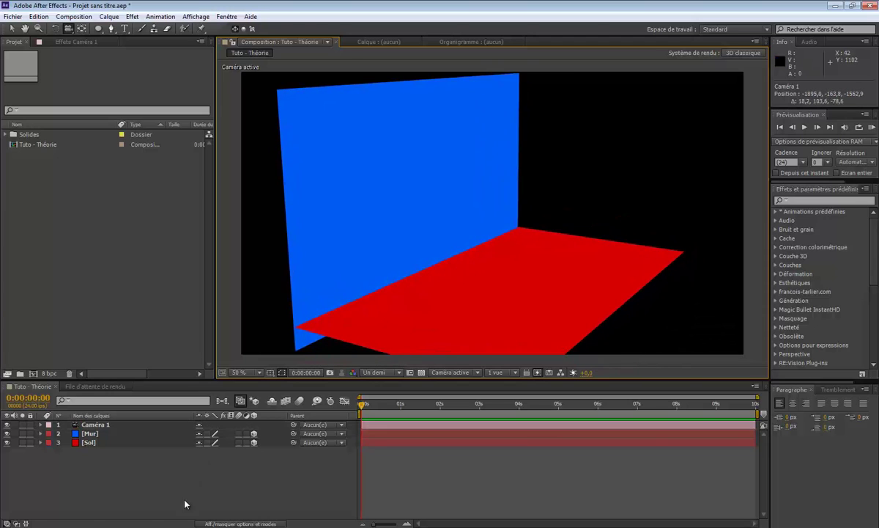
{"action": "left_click", "coordinate": [12, 28]}
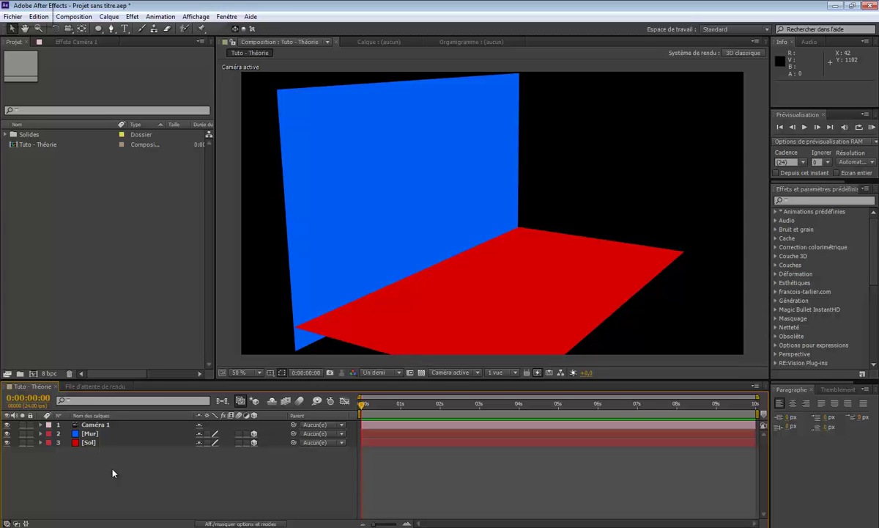
Add a composition-sized blue solid named "Particular" above the camera layer.
{"action": "key", "text": "ctrl+y"}
{"action": "type", "text": "Partic"}
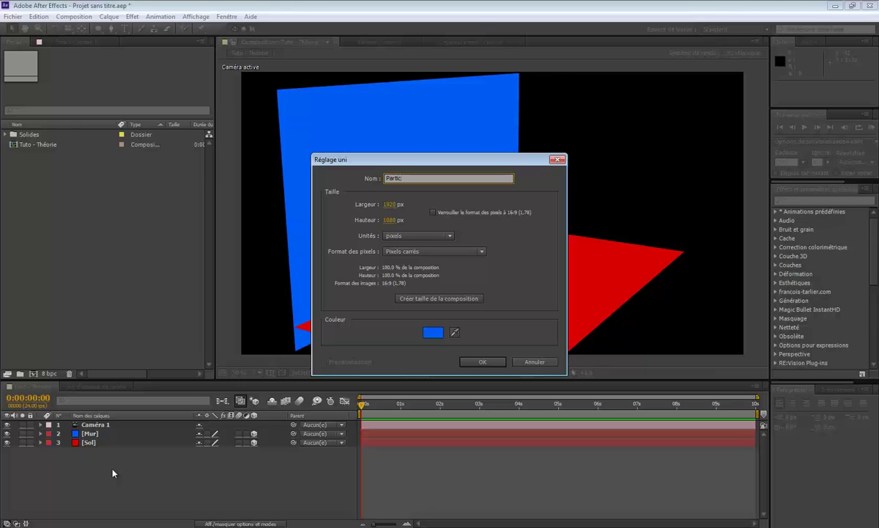
{"action": "type", "text": "ular"}
{"action": "left_click", "coordinate": [482, 362]}
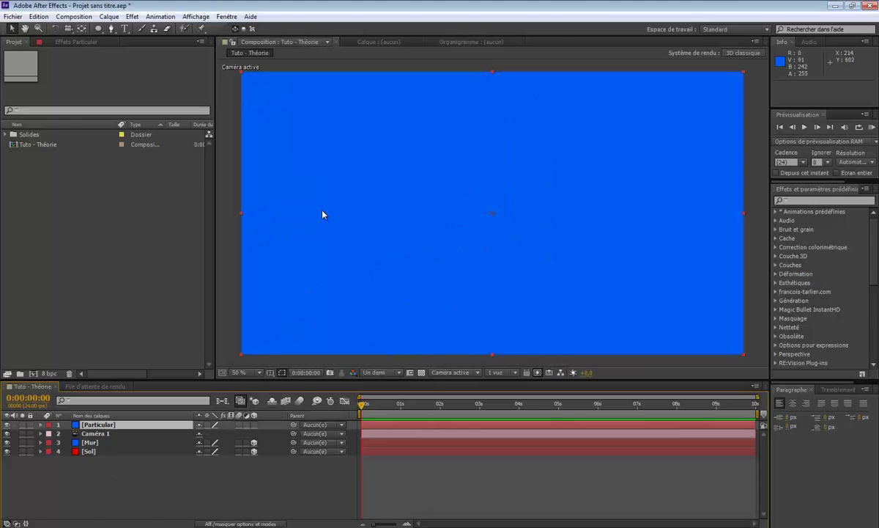
Apply the Trapcode Particular effect to the Particular solid and advance the current time to 0:00:01:10.
{"action": "left_click", "coordinate": [134, 16]}
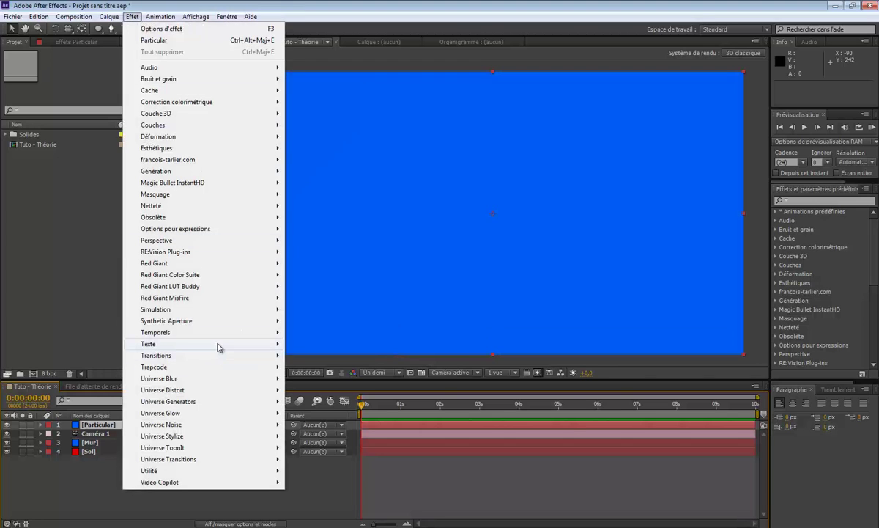
{"action": "mouse_move", "coordinate": [193, 374]}
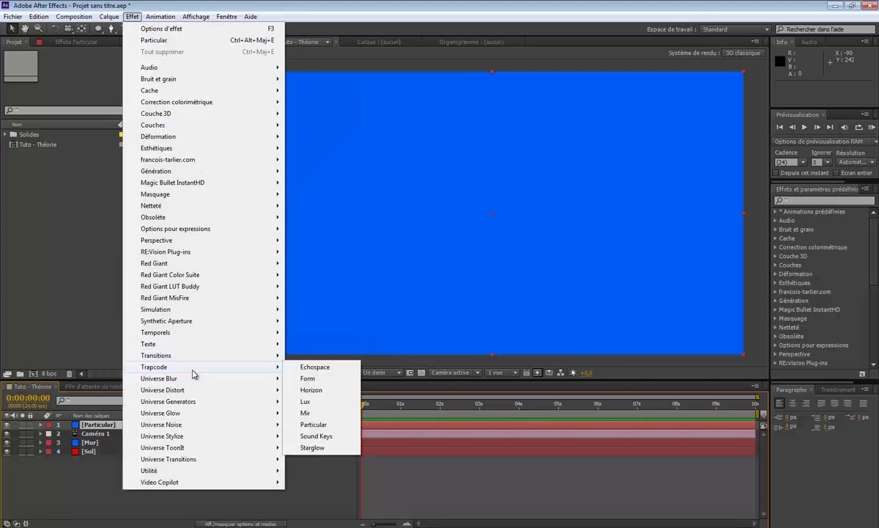
{"action": "left_click", "coordinate": [318, 425]}
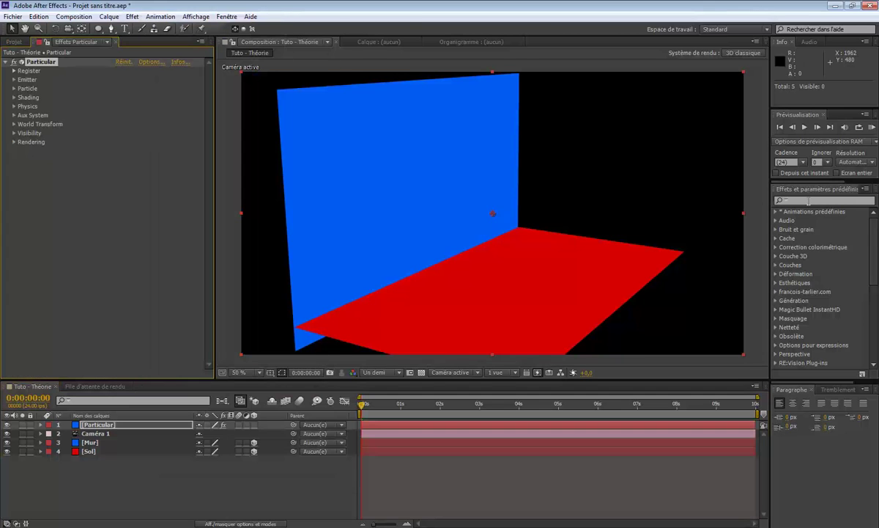
{"action": "left_click", "coordinate": [812, 199]}
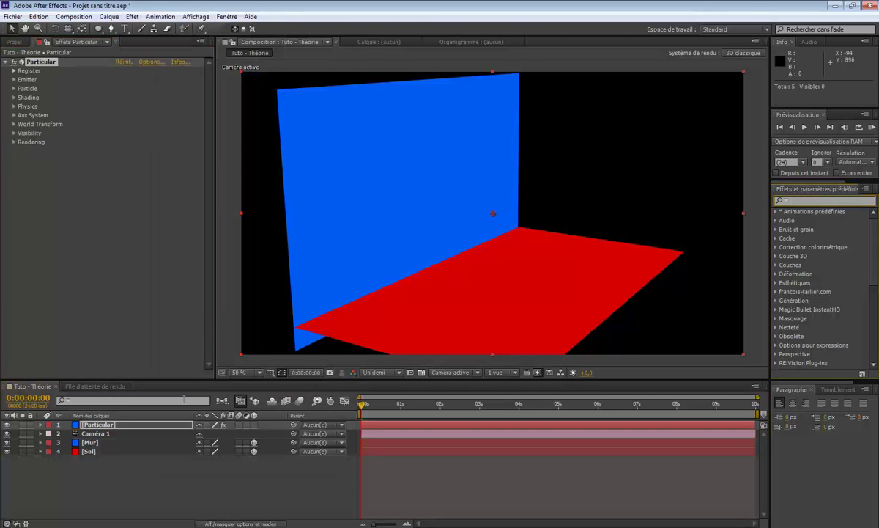
{"action": "left_click", "coordinate": [124, 425]}
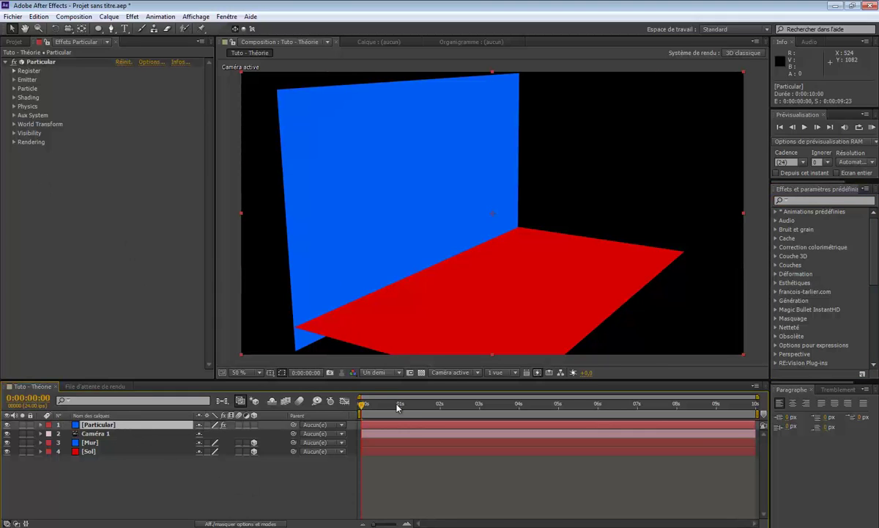
{"action": "left_click_drag", "start_coordinate": [365, 404], "coordinate": [417, 406]}
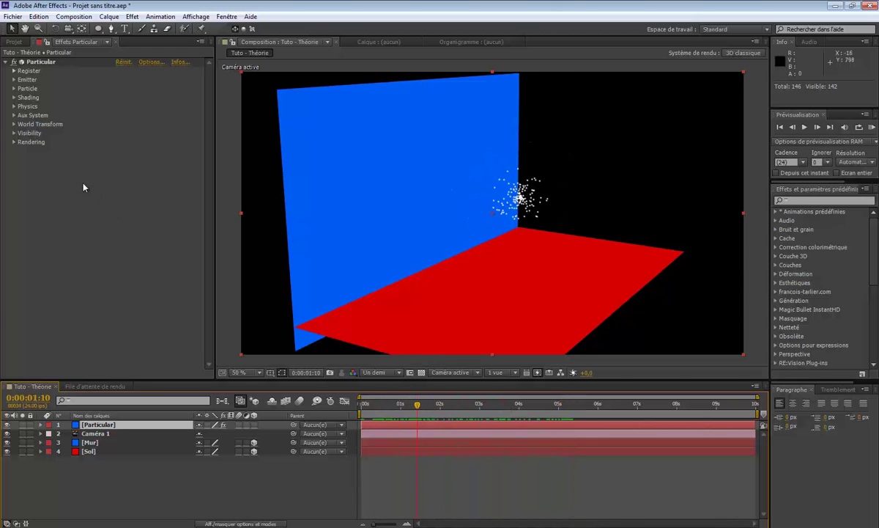
Change Particular's emitter type to Box and set Emitter Size X to 200.
{"action": "left_click", "coordinate": [13, 80]}
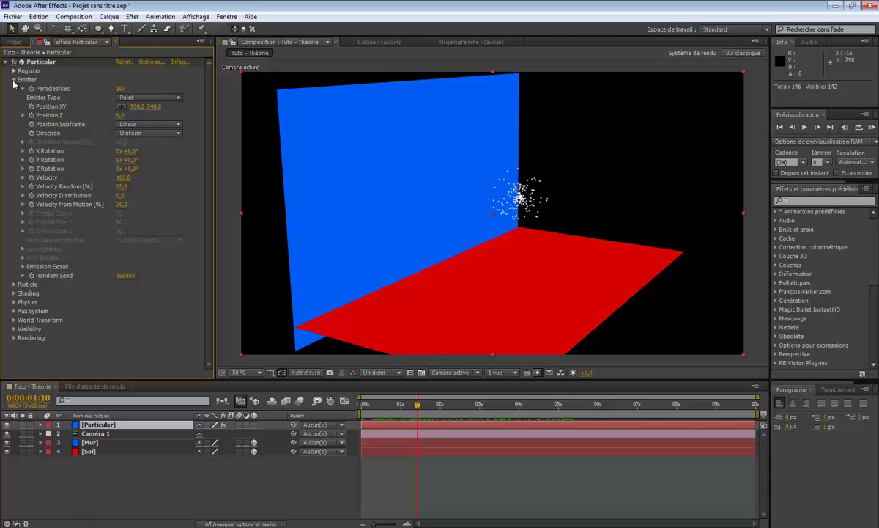
{"action": "left_click", "coordinate": [139, 97]}
{"action": "left_click", "coordinate": [129, 120]}
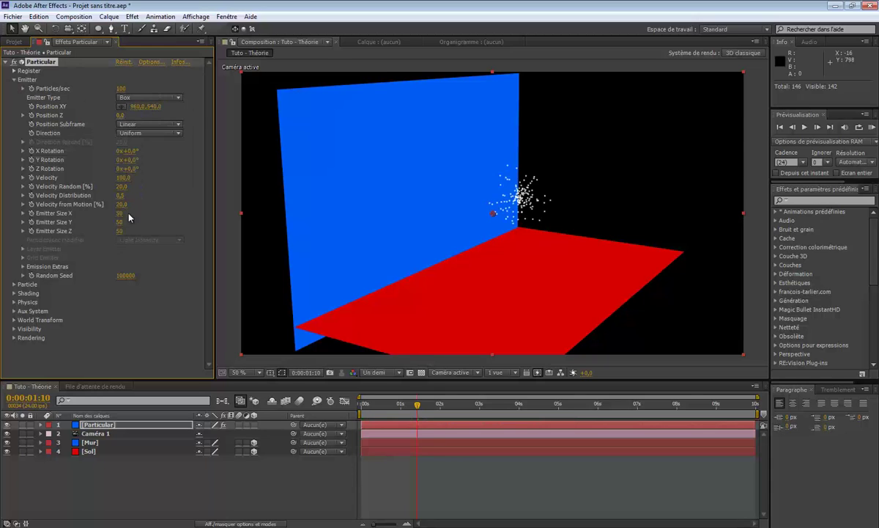
{"action": "left_click_drag", "start_coordinate": [119, 218], "coordinate": [225, 218]}
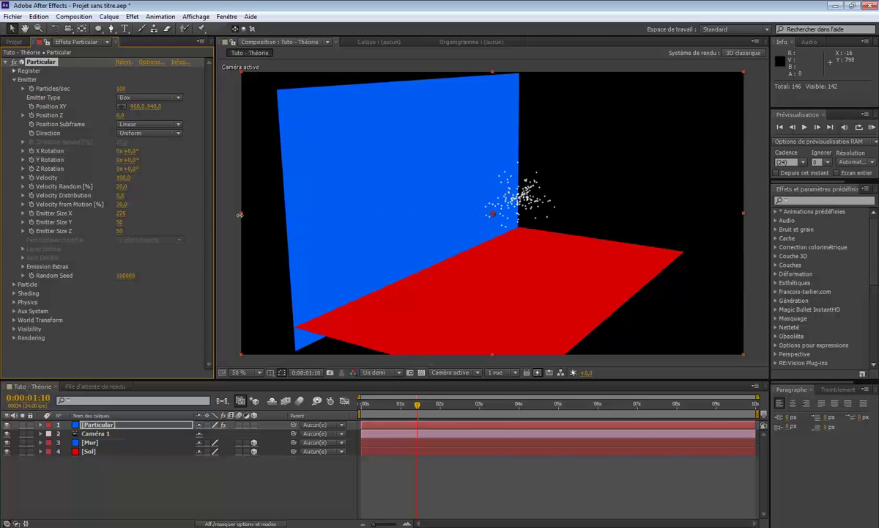
{"action": "left_click", "coordinate": [121, 213]}
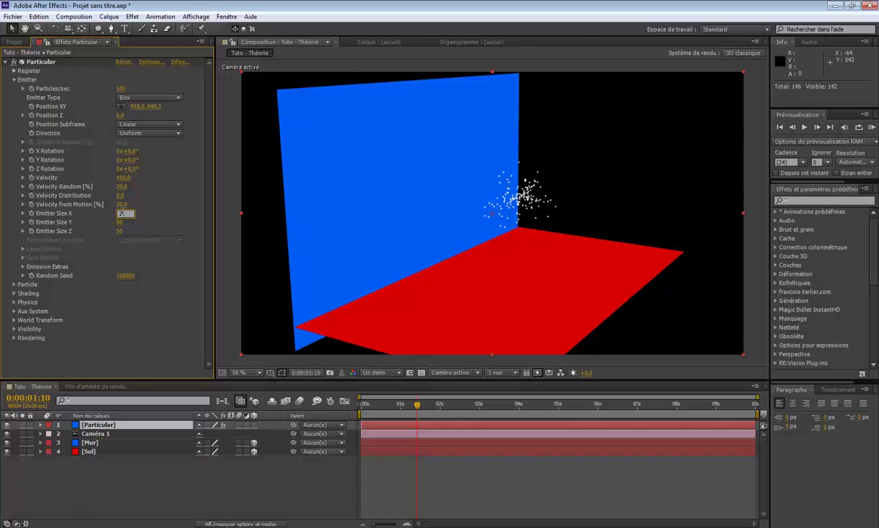
{"action": "type", "text": "200"}
{"action": "key", "text": "Return"}
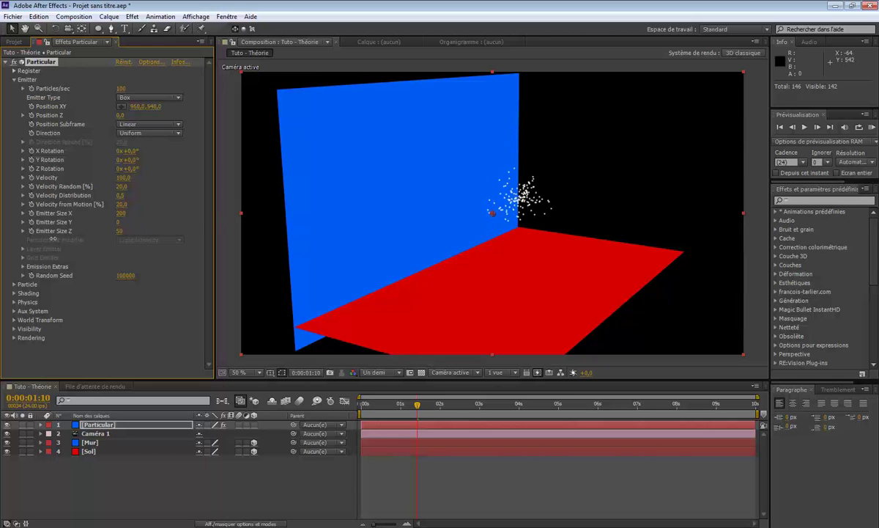
Set the box emitter's Size Y to 10 and Size Z to 250, and preview the particles around 0:00:01:12.
{"action": "left_click_drag", "start_coordinate": [158, 223], "coordinate": [104, 230]}
{"action": "left_click", "coordinate": [118, 223]}
{"action": "type", "text": "10"}
{"action": "key", "text": "Return"}
{"action": "left_click_drag", "start_coordinate": [120, 231], "coordinate": [257, 231]}
{"action": "left_click", "coordinate": [124, 231]}
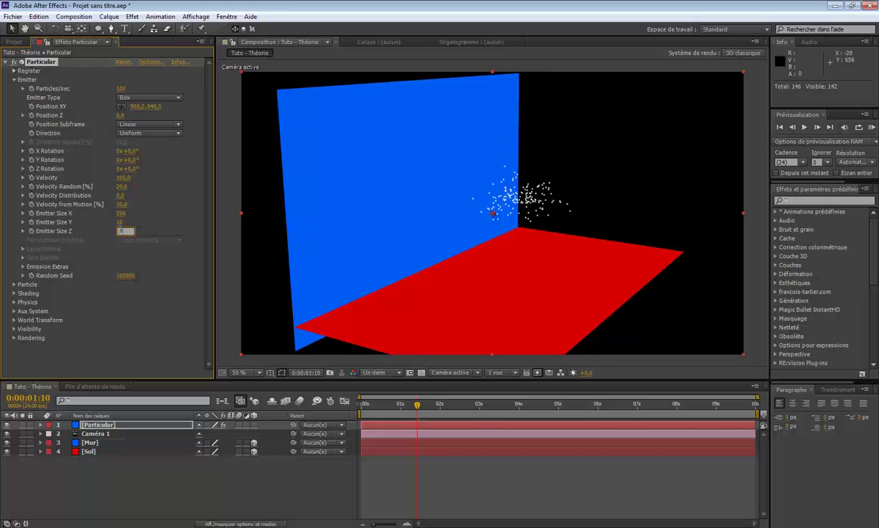
{"action": "type", "text": "250"}
{"action": "key", "text": "Return"}
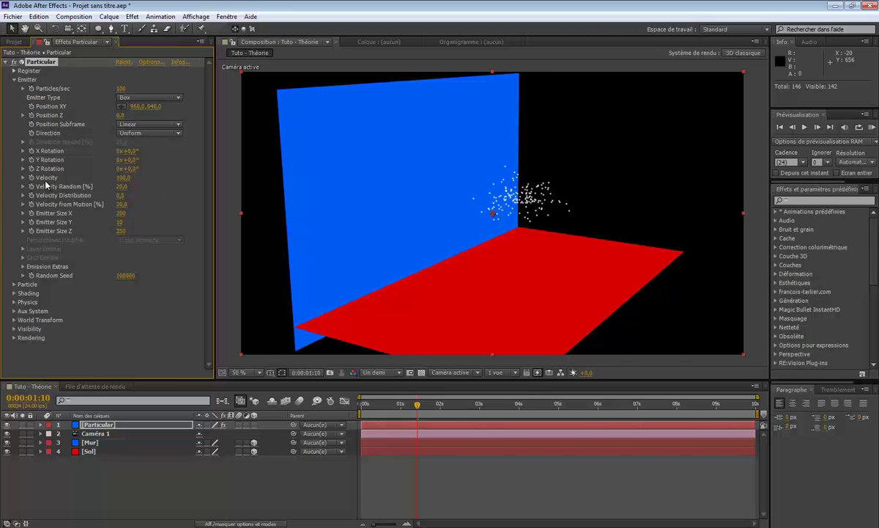
{"action": "left_click_drag", "start_coordinate": [365, 403], "coordinate": [420, 404]}
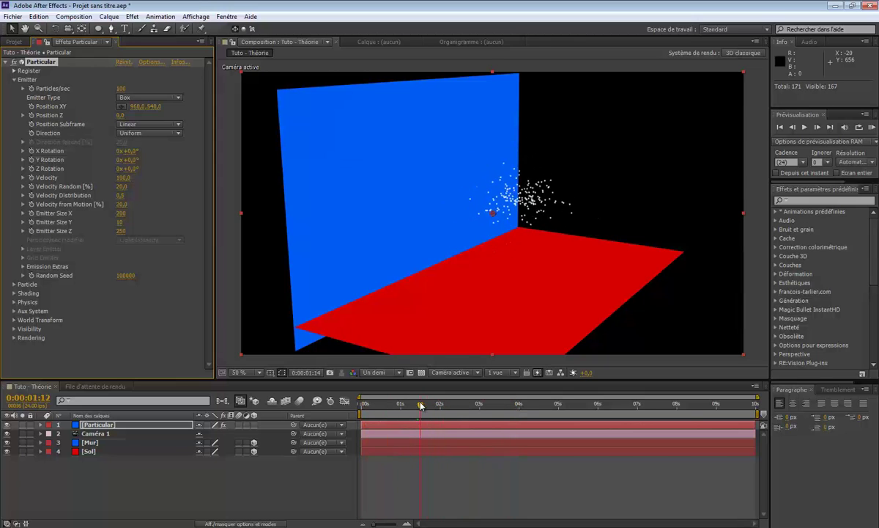
Switch Particular's physics model to Bounce.
{"action": "left_click", "coordinate": [15, 302]}
{"action": "scroll", "coordinate": [37, 315], "scroll_direction": "down", "scroll_amount": 1}
{"action": "left_click", "coordinate": [173, 302]}
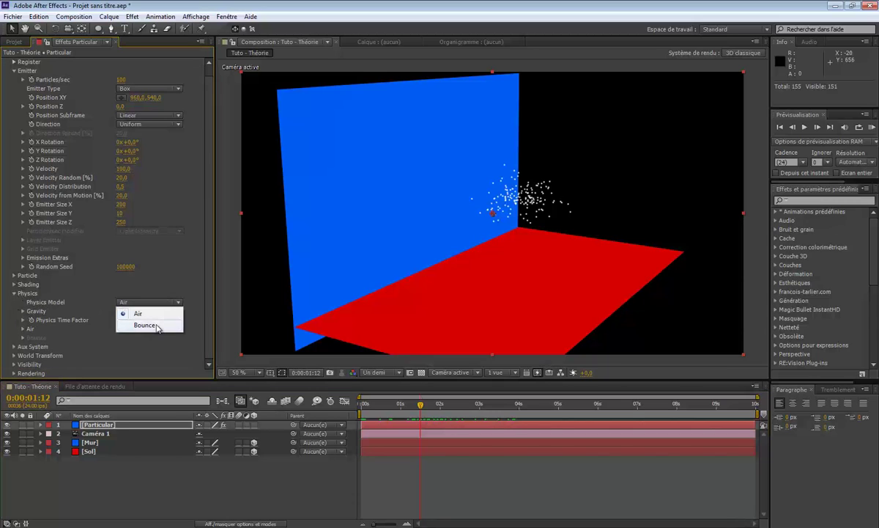
{"action": "left_click", "coordinate": [157, 326]}
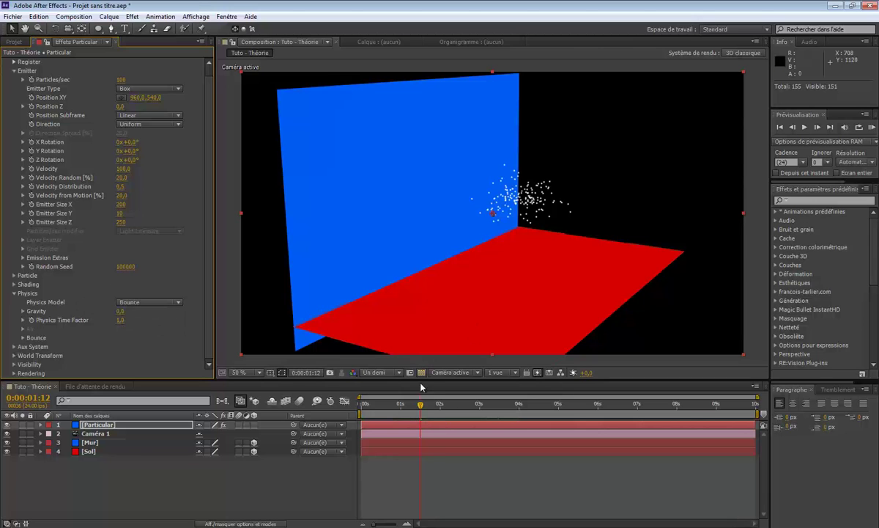
Set the current time to 0:00:00:19 and the particle Gravity to 300.
{"action": "left_click_drag", "start_coordinate": [420, 403], "coordinate": [393, 405]}
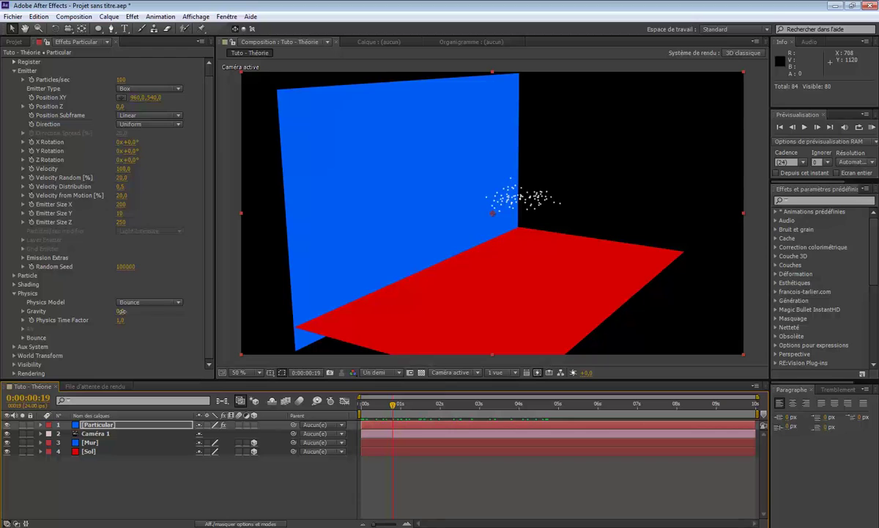
{"action": "left_click_drag", "start_coordinate": [122, 310], "coordinate": [140, 312]}
{"action": "left_click", "coordinate": [124, 310]}
{"action": "type", "text": "30"}
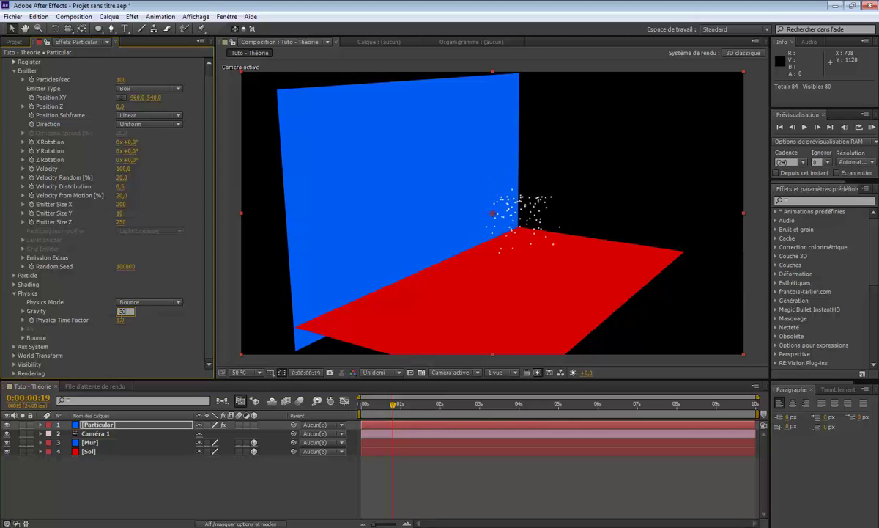
{"action": "type", "text": "0"}
{"action": "key", "text": "Return"}
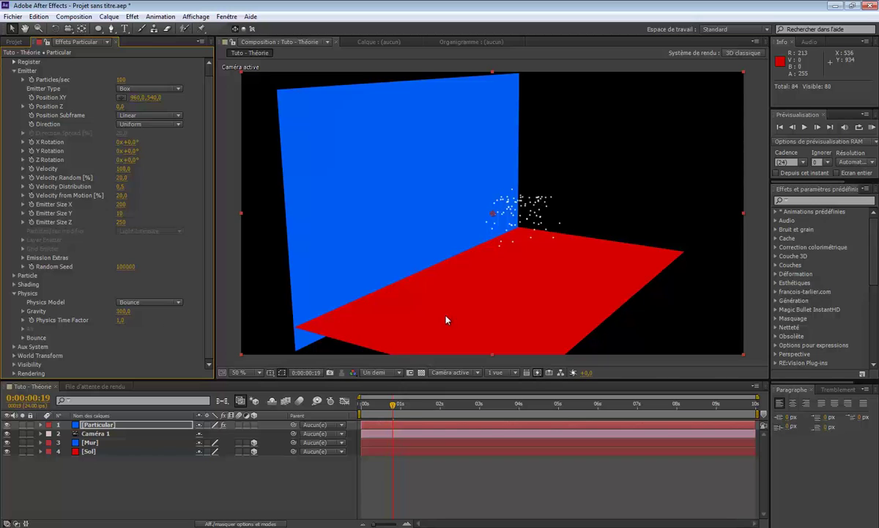
{"action": "mouse_move", "coordinate": [393, 405]}
{"action": "left_mouse_down"}
{"action": "mouse_move", "coordinate": [441, 409]}
{"action": "mouse_move", "coordinate": [393, 407]}
{"action": "left_mouse_up"}
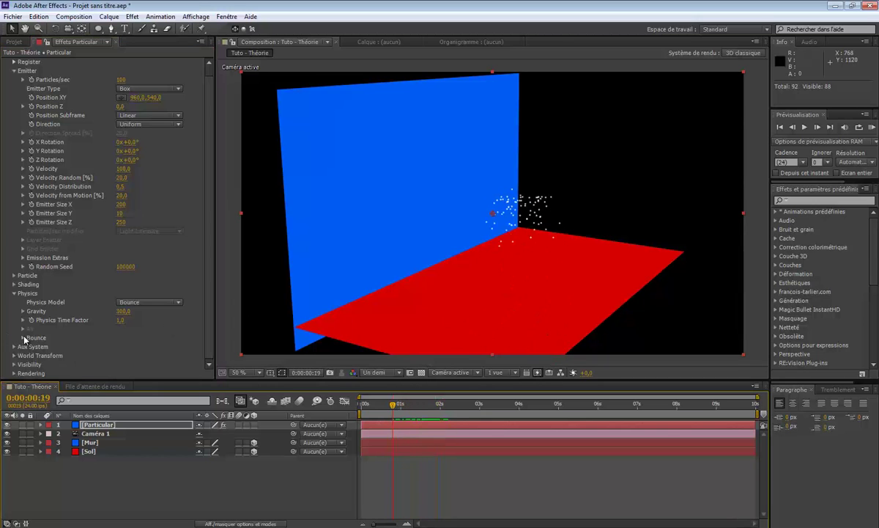
Assign the Sol layer as the floor layer in Particular's bounce settings.
{"action": "left_click", "coordinate": [22, 338]}
{"action": "scroll", "coordinate": [110, 293], "scroll_direction": "down", "scroll_amount": 2}
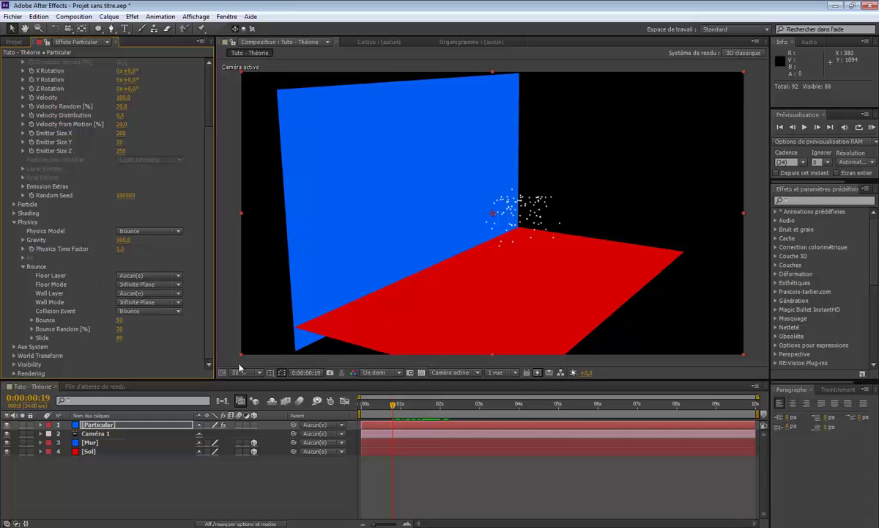
{"action": "left_click", "coordinate": [137, 277]}
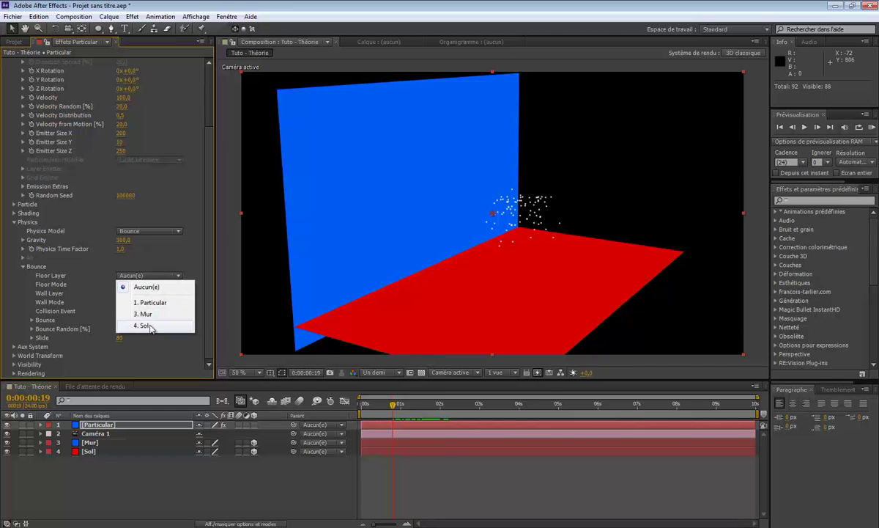
{"action": "left_click", "coordinate": [149, 326]}
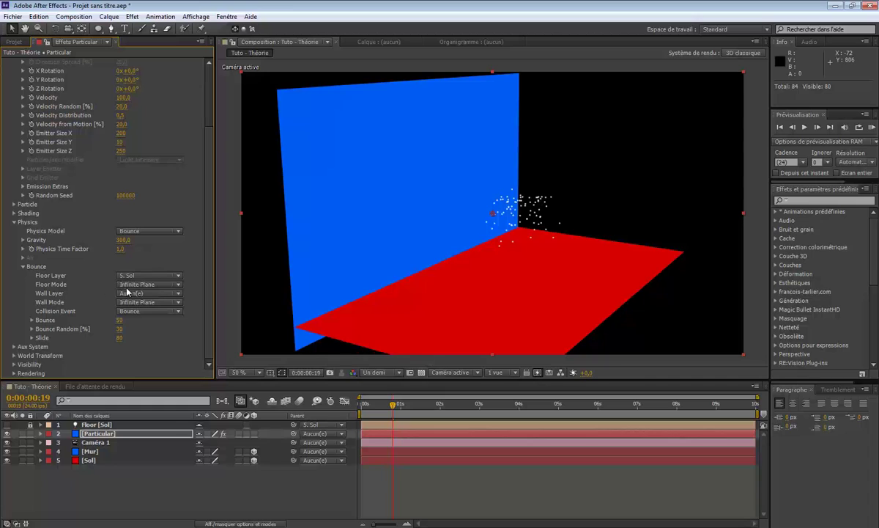
Set the bounce Floor Mode to Layer Size so collisions are limited to the Sol layer's extent.
{"action": "left_click", "coordinate": [141, 285]}
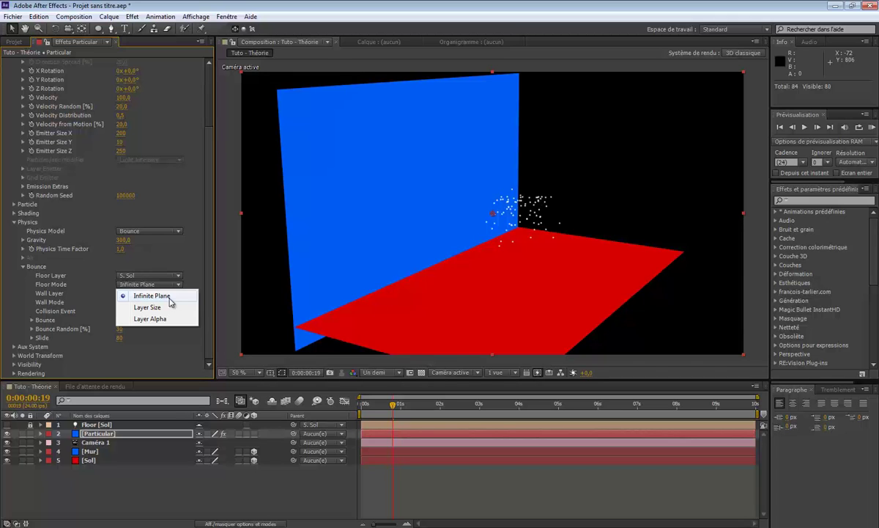
{"action": "left_click", "coordinate": [557, 305]}
{"action": "left_click", "coordinate": [110, 461]}
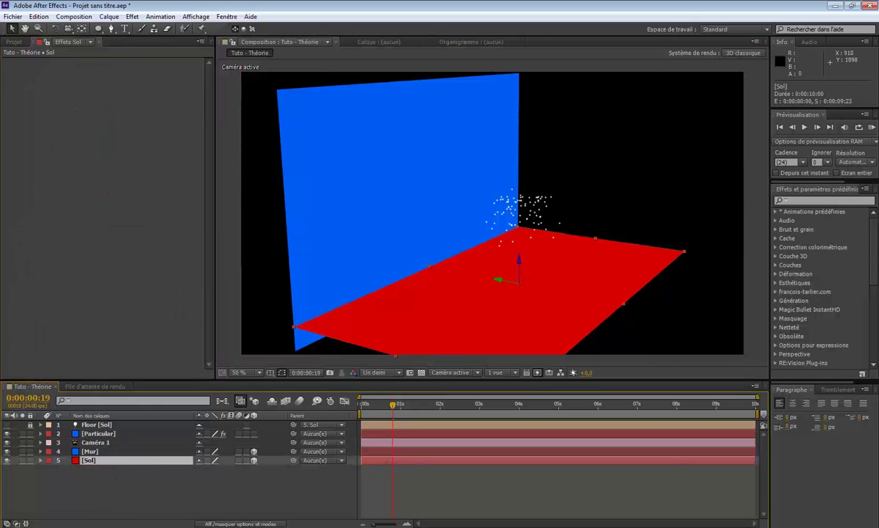
{"action": "left_click", "coordinate": [128, 434]}
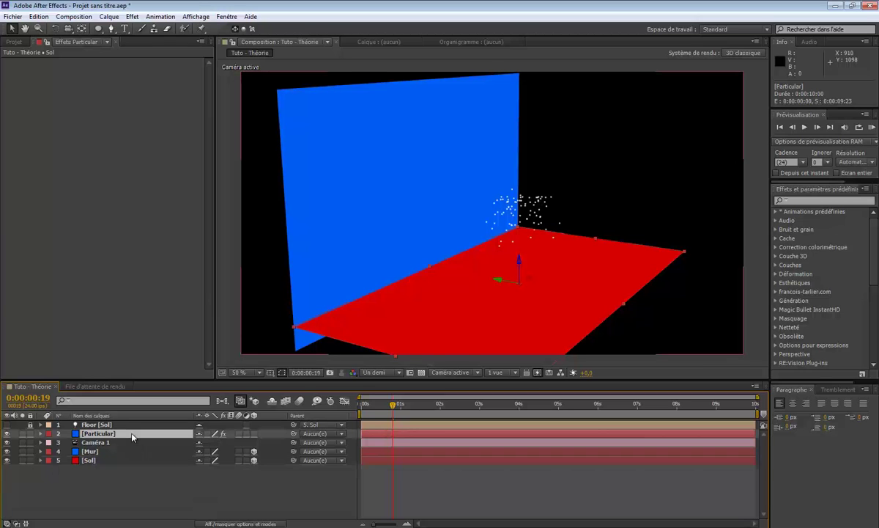
{"action": "left_click_drag", "start_coordinate": [207, 277], "coordinate": [212, 354]}
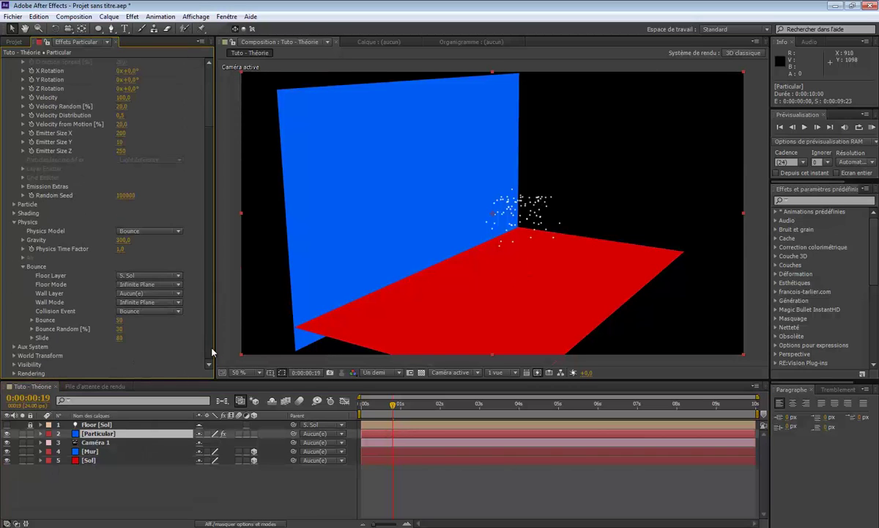
{"action": "left_click", "coordinate": [163, 285]}
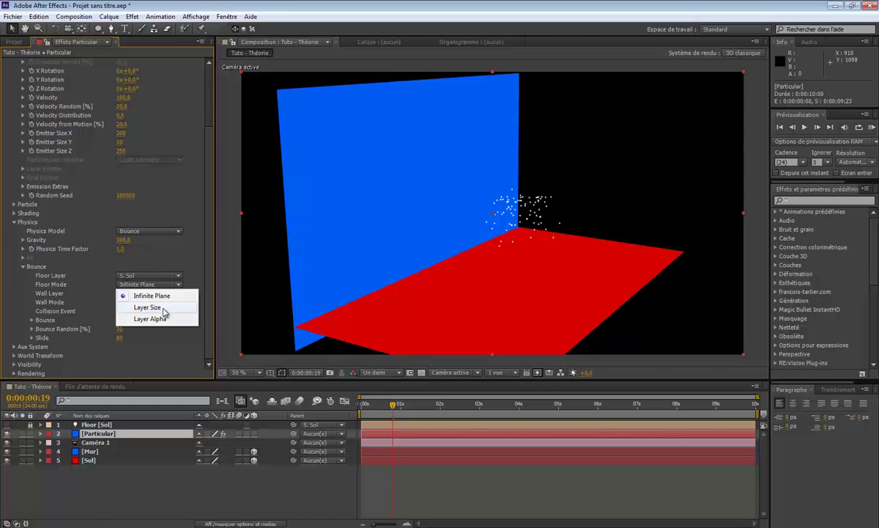
{"action": "left_click", "coordinate": [163, 310]}
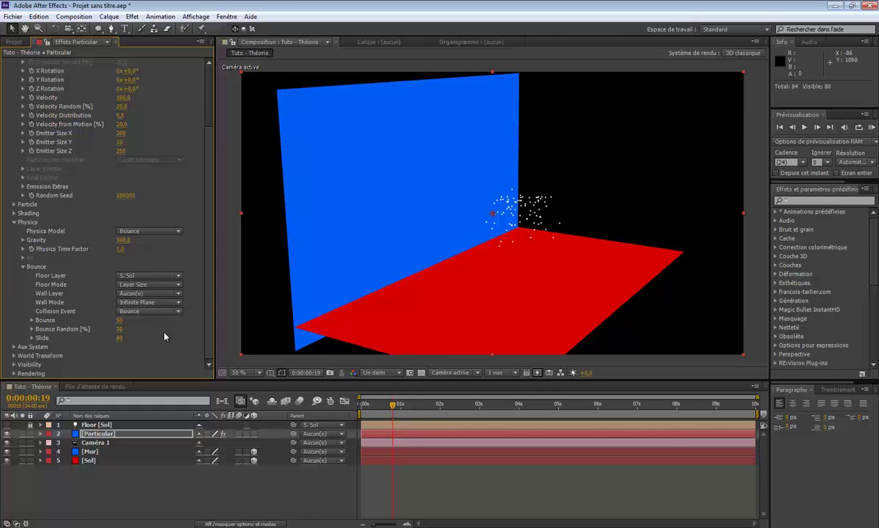
Assign the Mur layer as the bounce wall layer, set Wall Mode to Layer Size, and deselect all layers.
{"action": "left_click", "coordinate": [160, 294]}
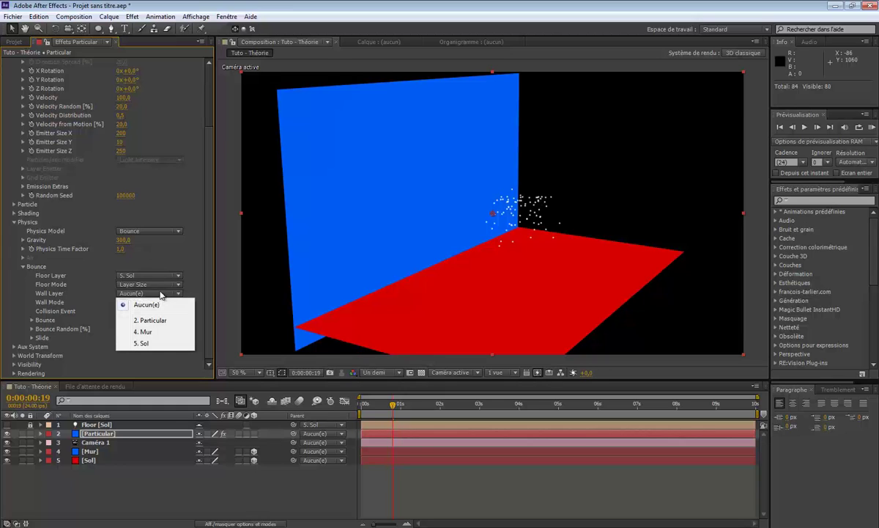
{"action": "left_click", "coordinate": [156, 335]}
{"action": "left_click", "coordinate": [156, 307]}
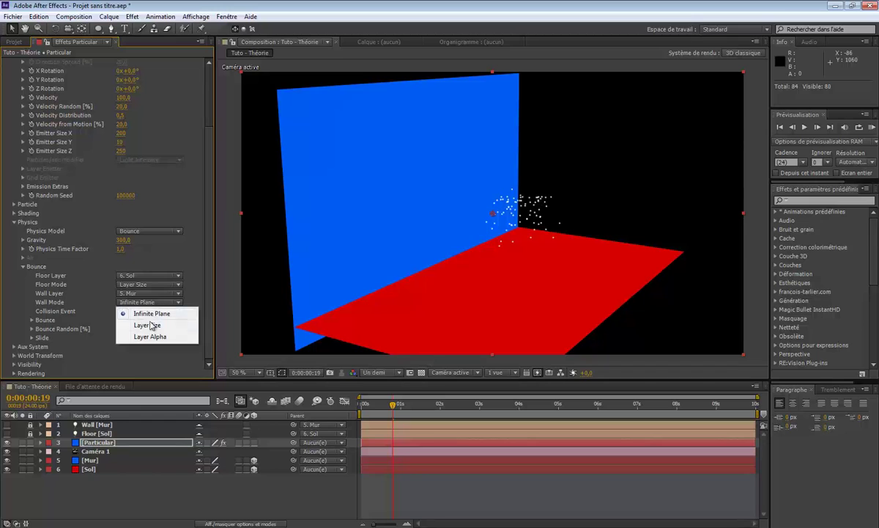
{"action": "left_click", "coordinate": [160, 320]}
{"action": "left_click", "coordinate": [173, 478]}
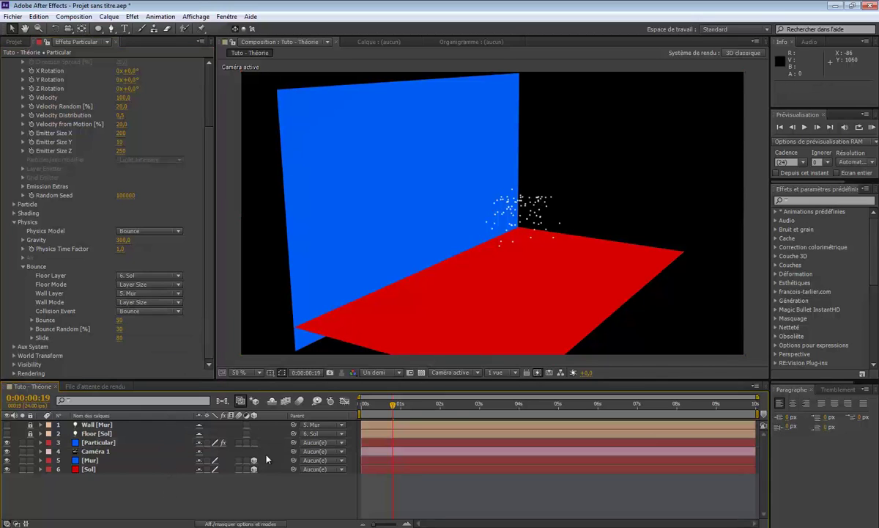
Scrub through the animation to about 0:00:06:12 to examine how the particles bounce on the floor and wall.
{"action": "mouse_move", "coordinate": [392, 408]}
{"action": "left_mouse_down"}
{"action": "mouse_move", "coordinate": [616, 407]}
{"action": "mouse_move", "coordinate": [401, 409]}
{"action": "left_mouse_up"}
{"action": "left_click_drag", "start_coordinate": [402, 406], "coordinate": [445, 407]}
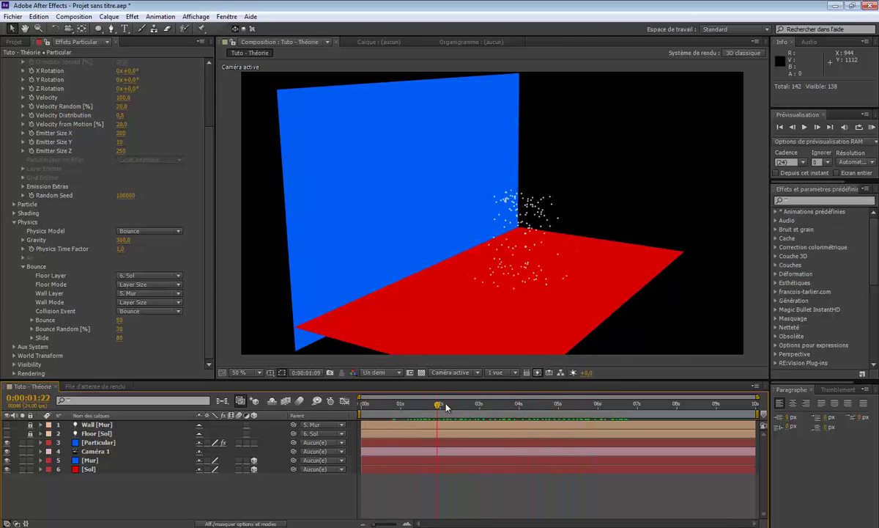
{"action": "left_click_drag", "start_coordinate": [209, 158], "coordinate": [211, 91]}
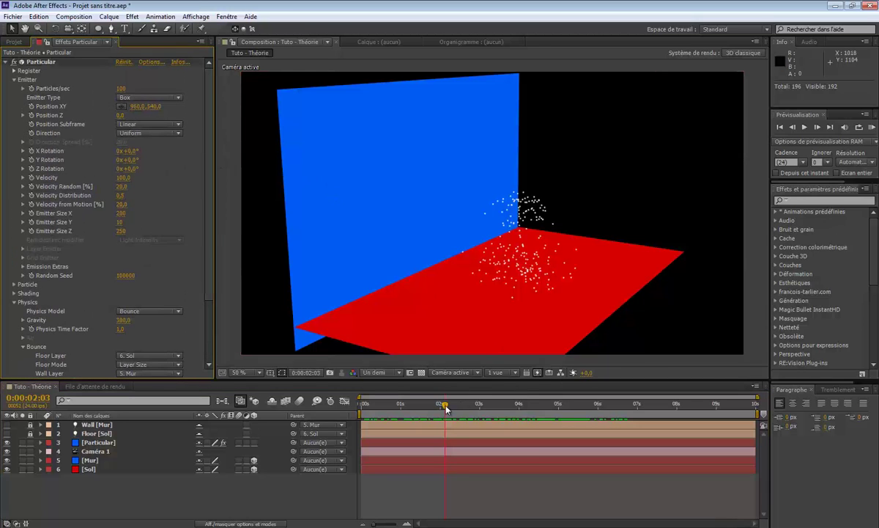
{"action": "left_click_drag", "start_coordinate": [446, 406], "coordinate": [529, 408]}
{"action": "left_click_drag", "start_coordinate": [586, 409], "coordinate": [624, 414]}
{"action": "key", "text": "space"}
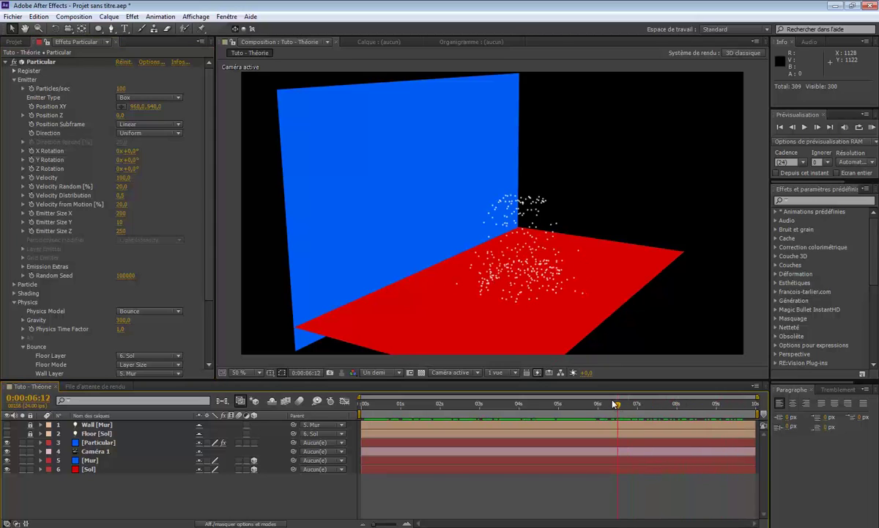
Set Particular's Bounce amount to 0 and preview how the particles land on the floor layer.
{"action": "scroll", "coordinate": [197, 205], "scroll_direction": "down", "scroll_amount": 3}
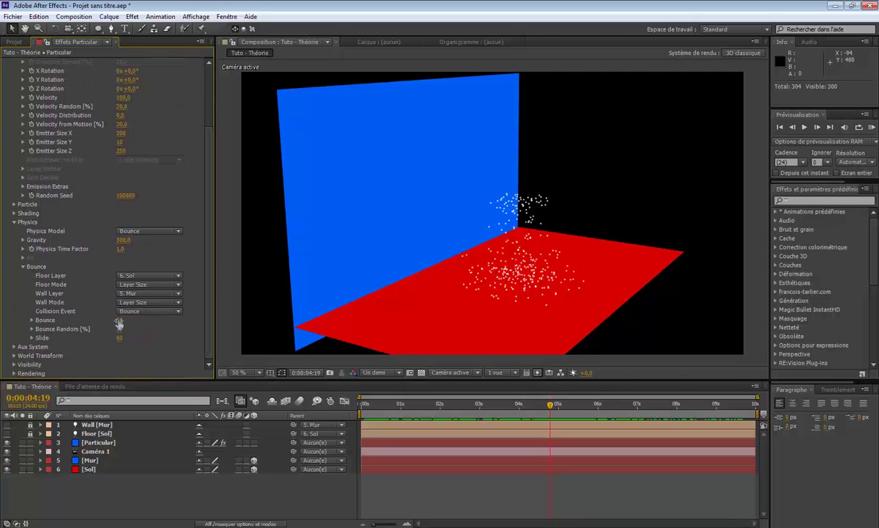
{"action": "scroll", "coordinate": [197, 274], "scroll_direction": "down", "scroll_amount": 1}
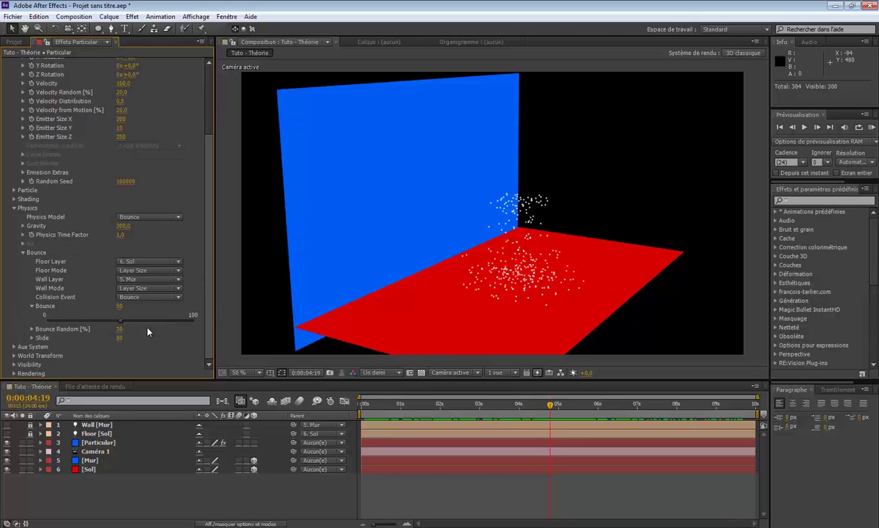
{"action": "left_click_drag", "start_coordinate": [121, 325], "coordinate": [33, 328]}
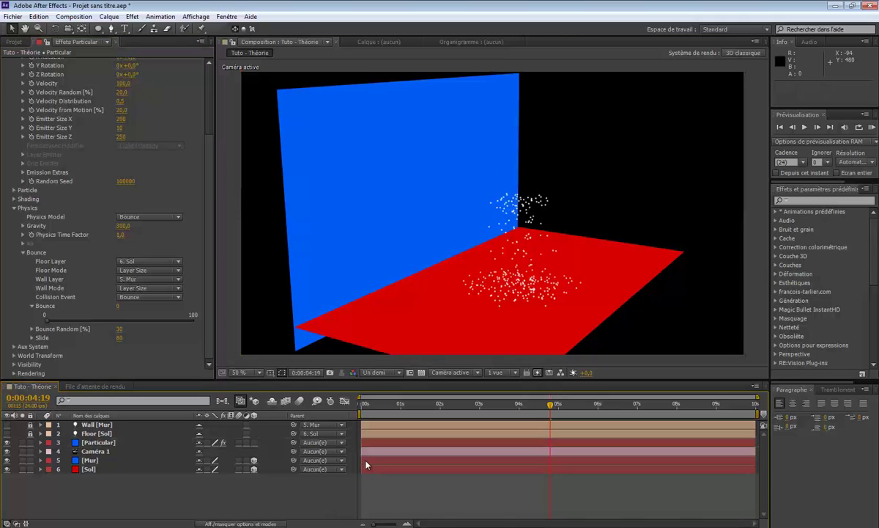
{"action": "key", "text": "KP_0"}
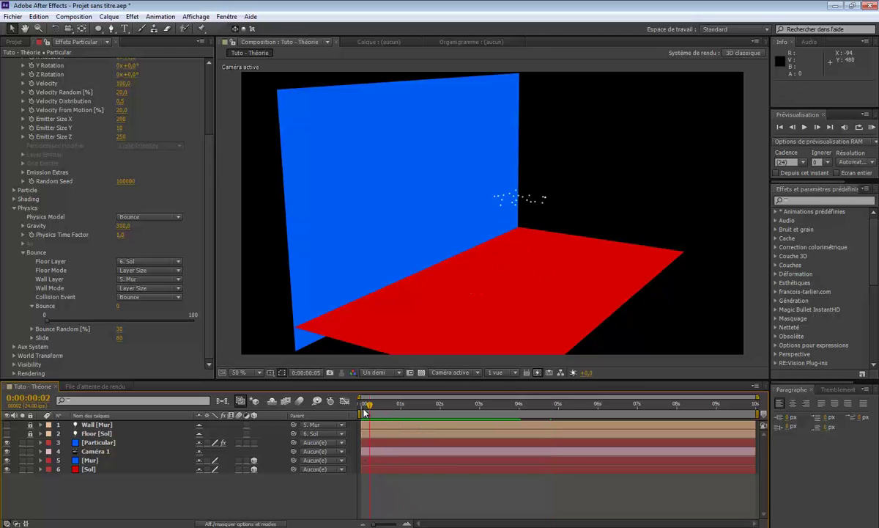
{"action": "left_click", "coordinate": [421, 405]}
{"action": "left_click_drag", "start_coordinate": [427, 408], "coordinate": [465, 405]}
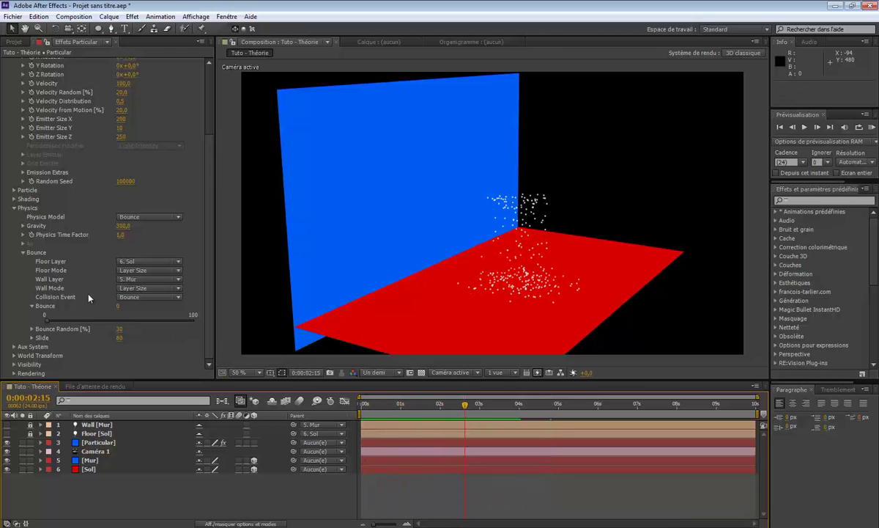
Set the bounce Slide value to 0 and preview how the particles behave on the floor.
{"action": "left_click", "coordinate": [32, 340]}
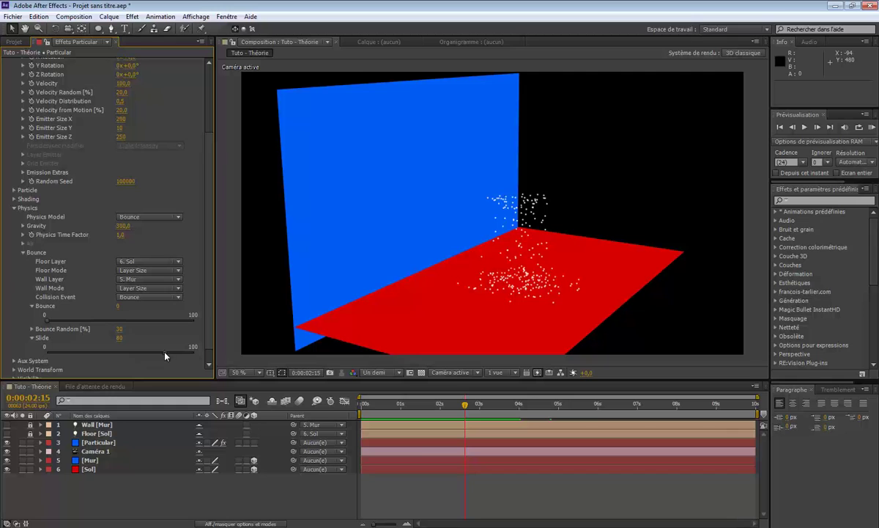
{"action": "left_click_drag", "start_coordinate": [165, 356], "coordinate": [44, 356]}
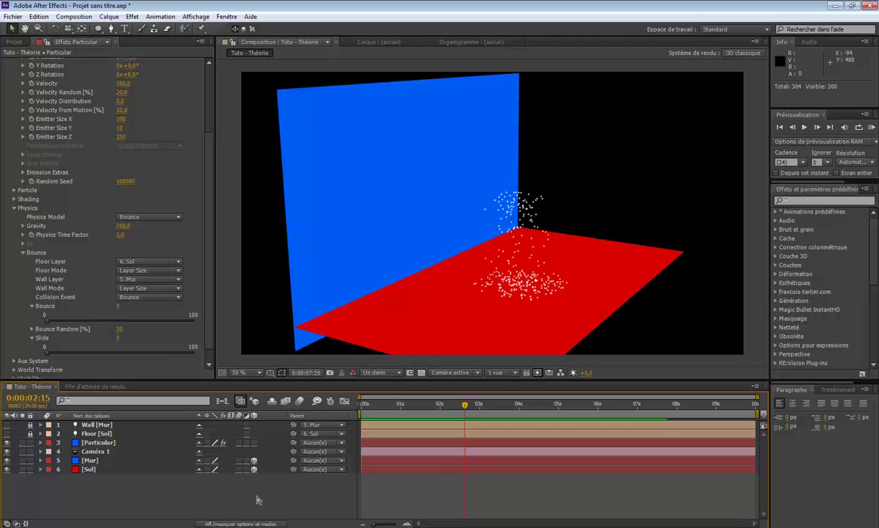
{"action": "left_click", "coordinate": [465, 407]}
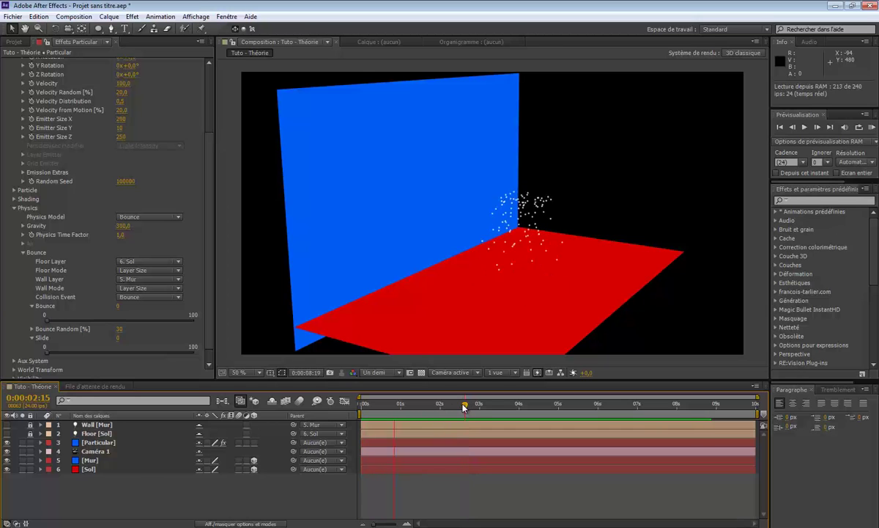
{"action": "mouse_move", "coordinate": [462, 409]}
{"action": "left_mouse_down"}
{"action": "mouse_move", "coordinate": [373, 407]}
{"action": "mouse_move", "coordinate": [590, 407]}
{"action": "mouse_move", "coordinate": [473, 404]}
{"action": "left_mouse_up"}
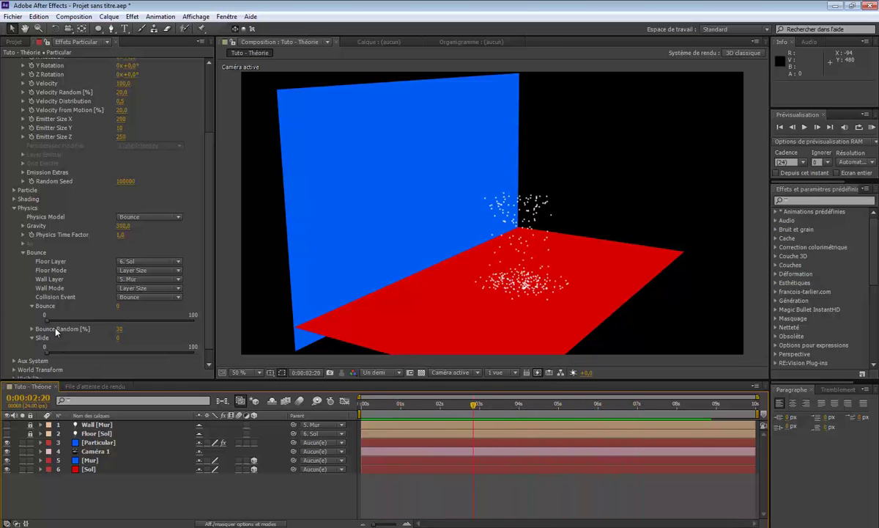
Raise the Bounce amount to 100 and scrub through the animation to examine the rebound.
{"action": "left_click_drag", "start_coordinate": [47, 323], "coordinate": [92, 326]}
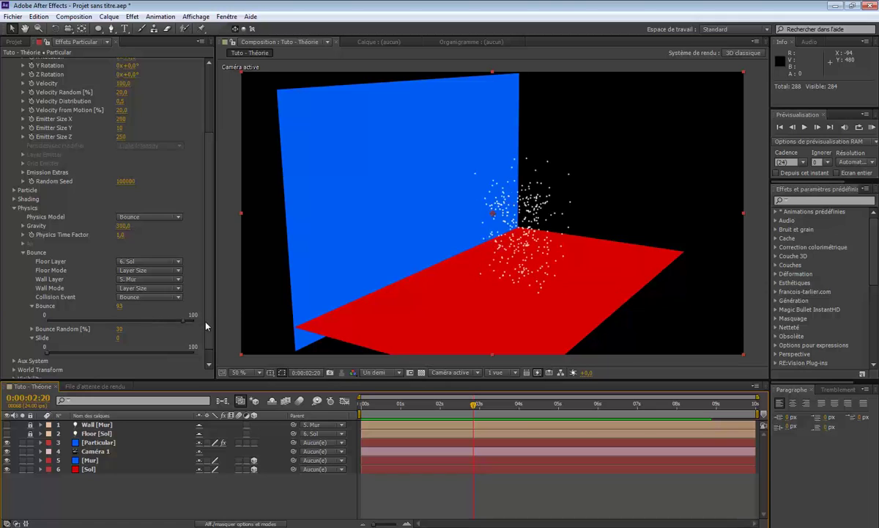
{"action": "left_click_drag", "start_coordinate": [396, 403], "coordinate": [474, 403]}
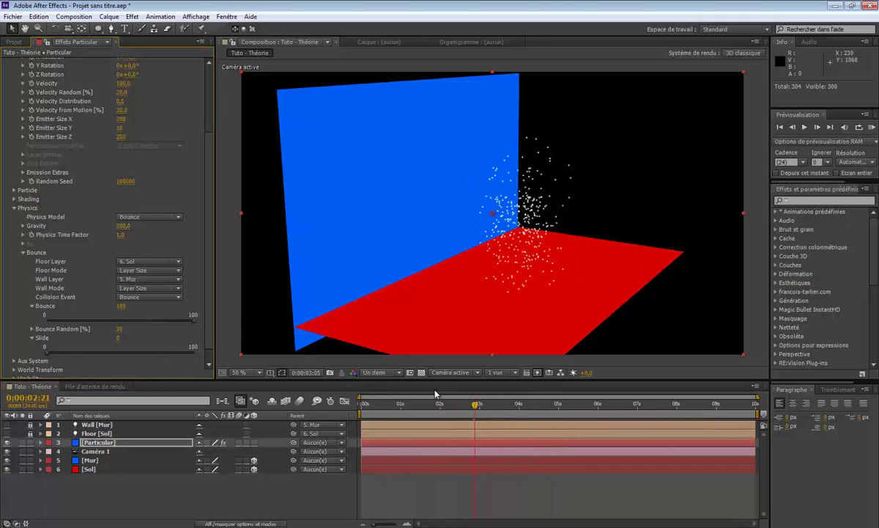
Set Bounce to 25 and Slide to 100, scrubbing the animation to check how the particles spread on the floor.
{"action": "left_click_drag", "start_coordinate": [73, 325], "coordinate": [65, 328]}
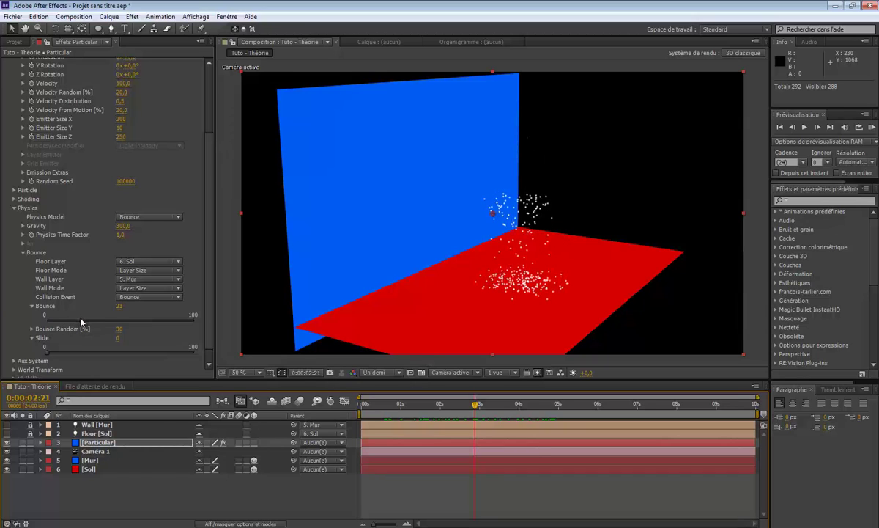
{"action": "left_click_drag", "start_coordinate": [82, 321], "coordinate": [83, 321]}
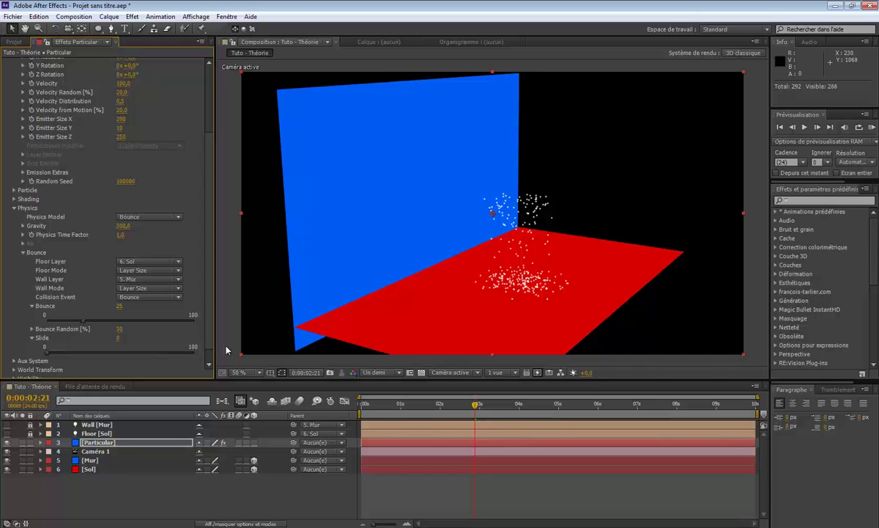
{"action": "left_click_drag", "start_coordinate": [46, 353], "coordinate": [256, 362]}
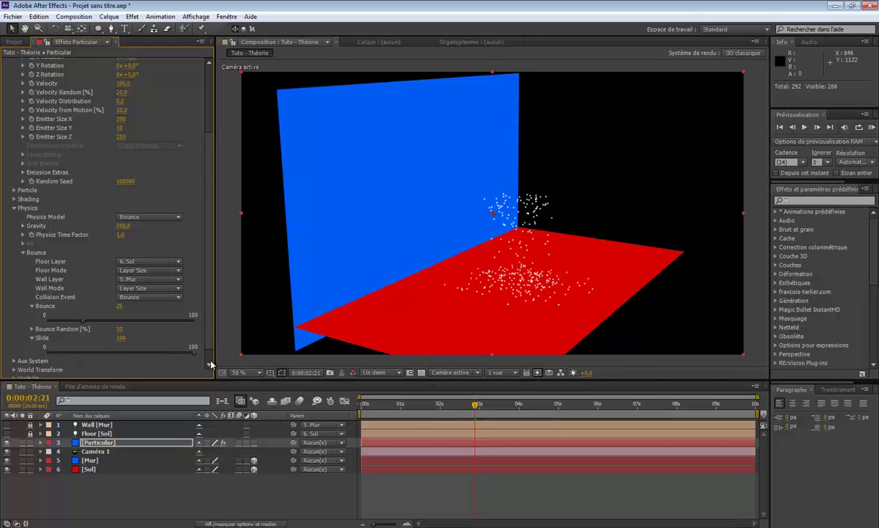
{"action": "left_click_drag", "start_coordinate": [483, 411], "coordinate": [409, 407]}
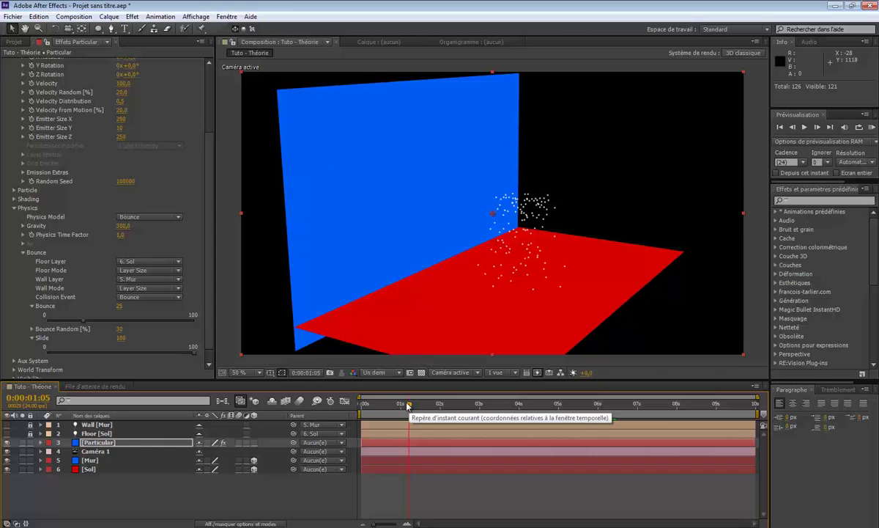
Set Bounce Random to 24% and Slide to 17, and scrub to about 0:00:04:04 to check the particles.
{"action": "left_click", "coordinate": [32, 330]}
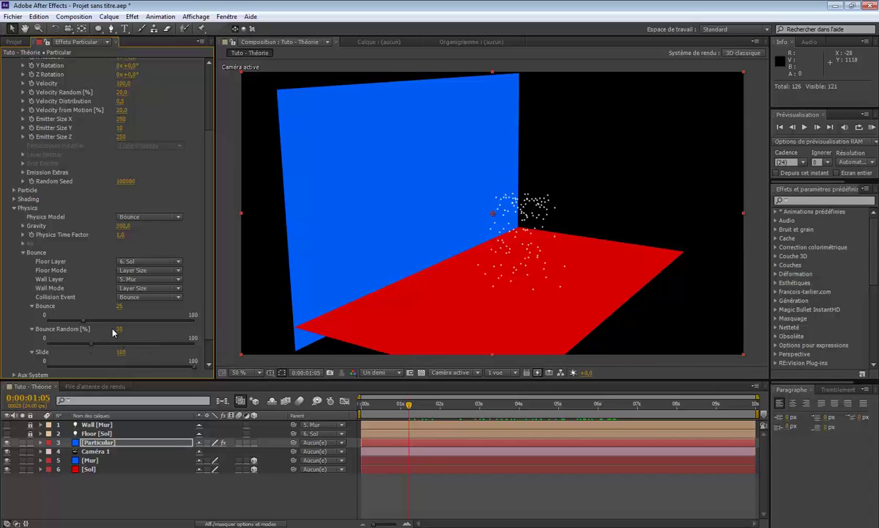
{"action": "left_click", "coordinate": [31, 329]}
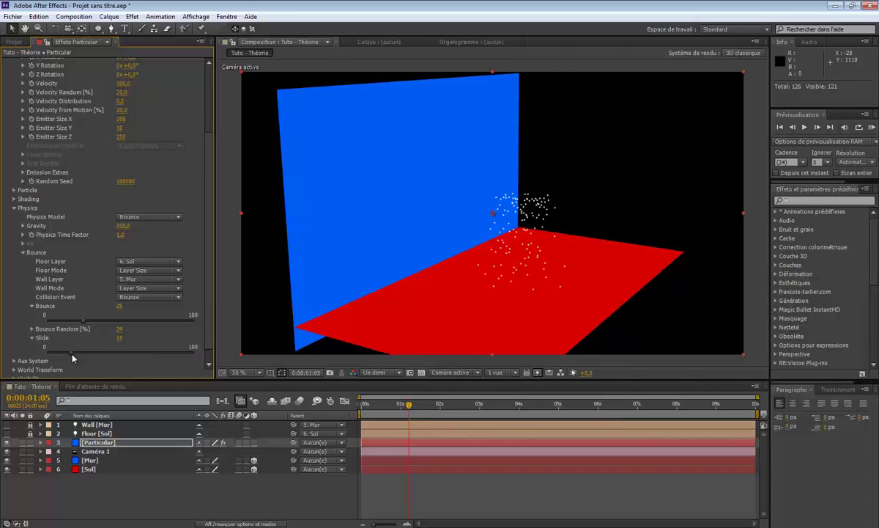
{"action": "left_click_drag", "start_coordinate": [72, 358], "coordinate": [74, 358]}
{"action": "left_click", "coordinate": [31, 305]}
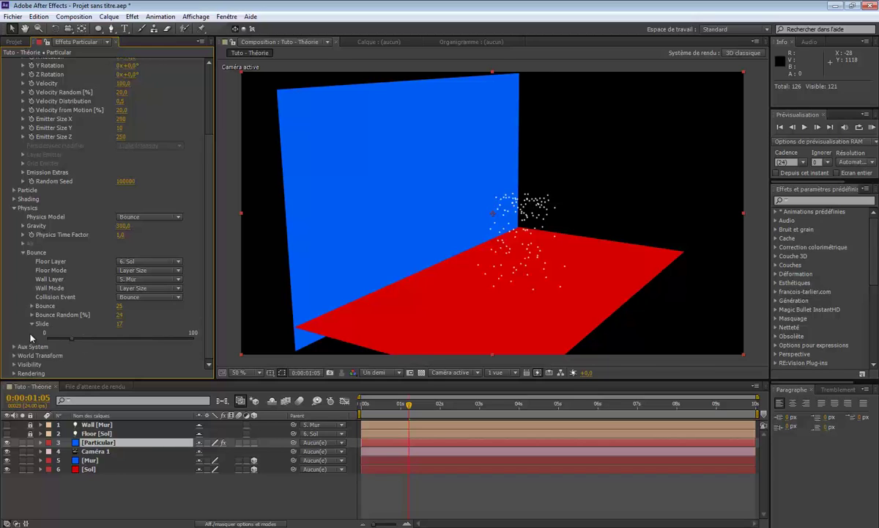
{"action": "left_click", "coordinate": [33, 325]}
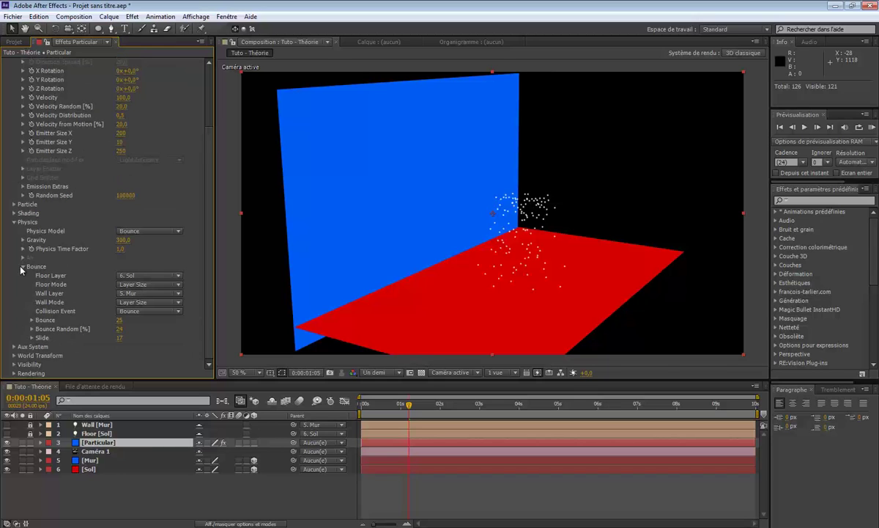
{"action": "left_click_drag", "start_coordinate": [409, 404], "coordinate": [525, 403]}
{"action": "left_click", "coordinate": [478, 406]}
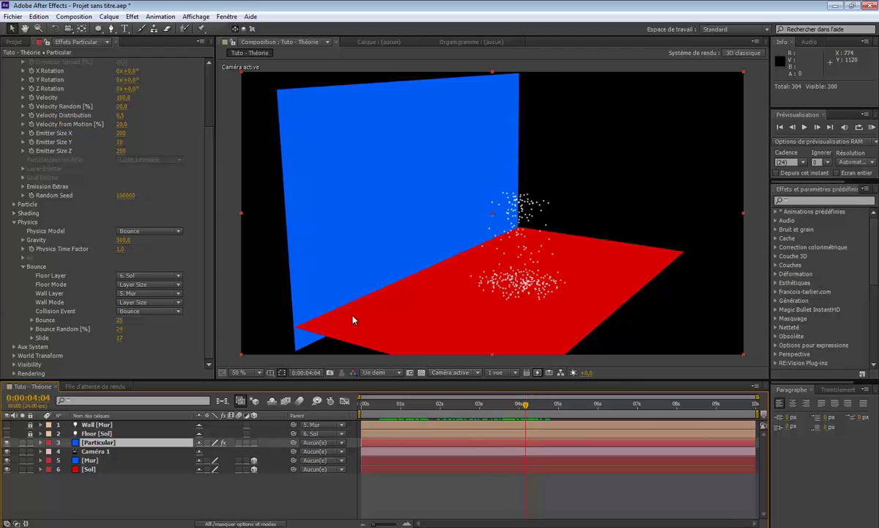
Set the Physics Time Factor to 0.4 and preview the slowed-down particle simulation.
{"action": "left_click", "coordinate": [118, 250]}
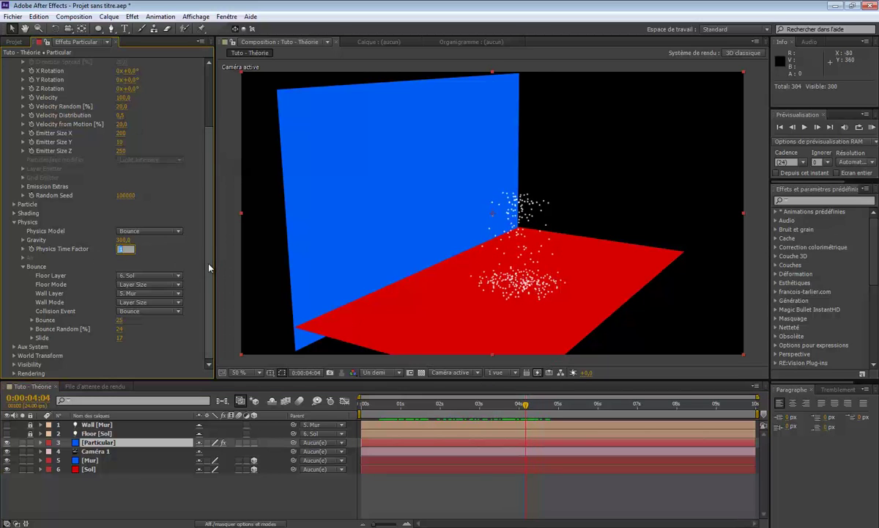
{"action": "type", "text": "0.4"}
{"action": "key", "text": "Return"}
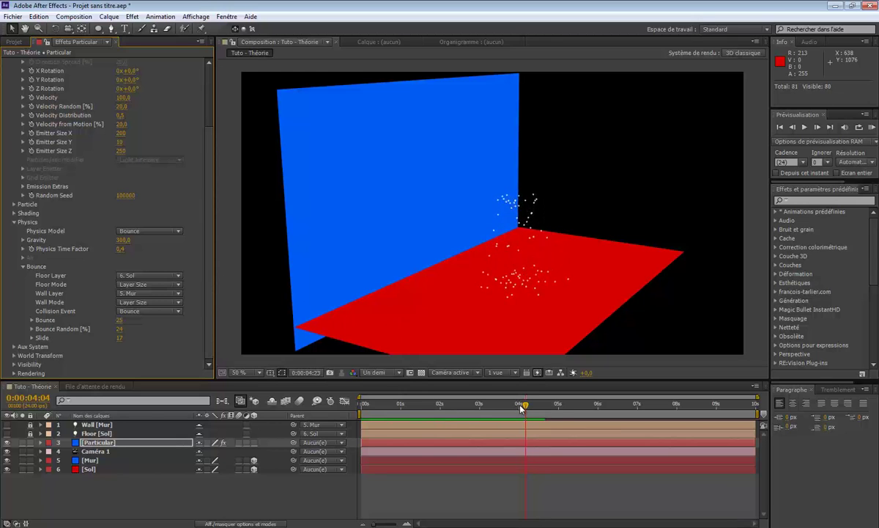
Reduce the Physics Time Factor to 0.2 and preview the fall, scrubbing to about 0:00:08:06.
{"action": "left_click", "coordinate": [122, 249]}
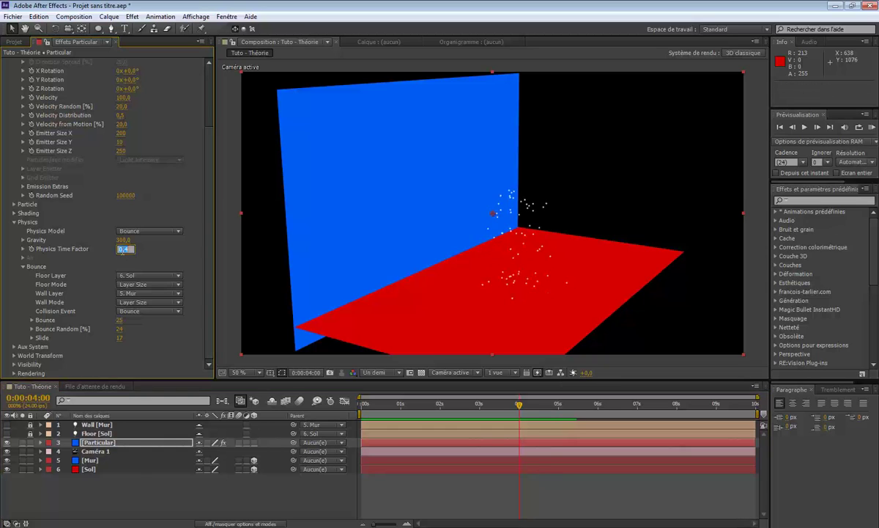
{"action": "type", "text": "0,2"}
{"action": "key", "text": "Return"}
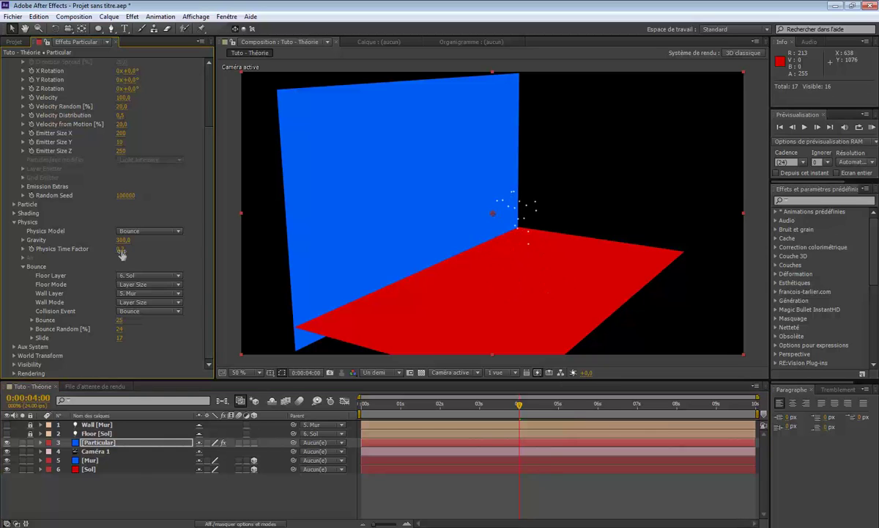
{"action": "key", "text": "KP_0"}
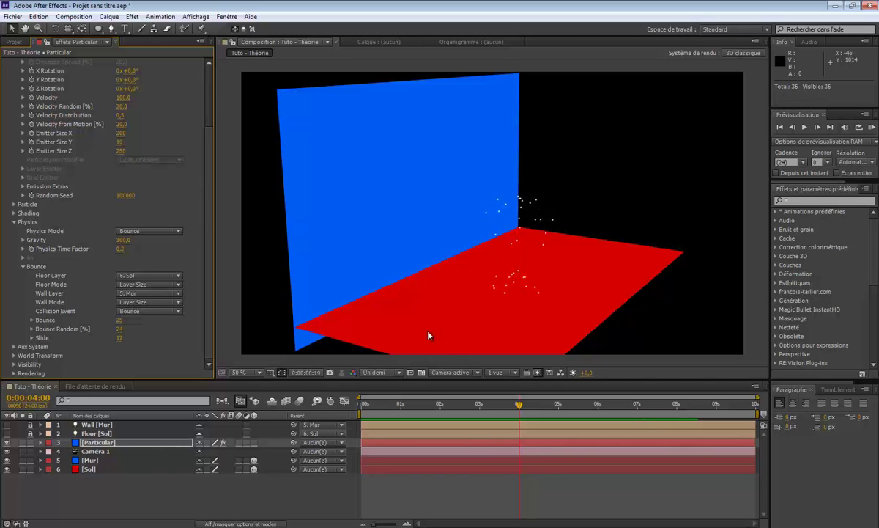
{"action": "left_click_drag", "start_coordinate": [436, 404], "coordinate": [687, 404]}
Set the emitter's Velocity to 80 and raise Particles/sec to 510.
{"action": "scroll", "coordinate": [55, 216], "scroll_direction": "up", "scroll_amount": 3}
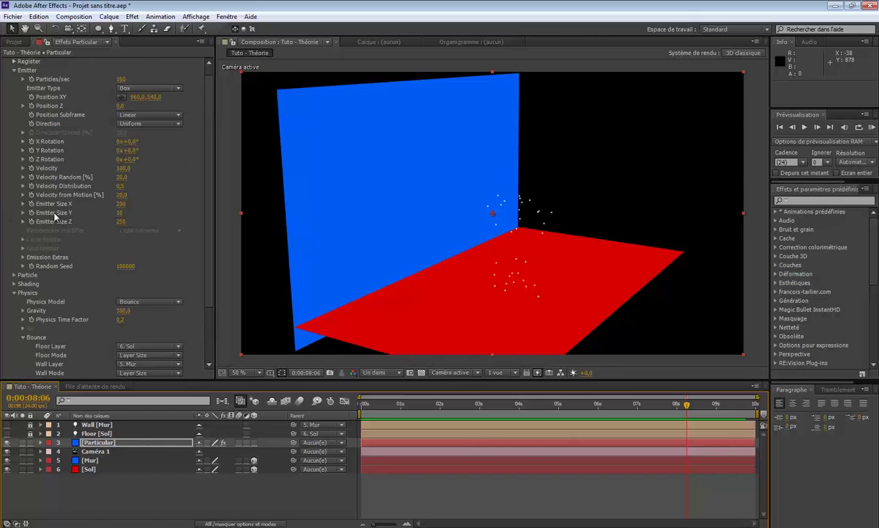
{"action": "left_click_drag", "start_coordinate": [128, 168], "coordinate": [132, 169]}
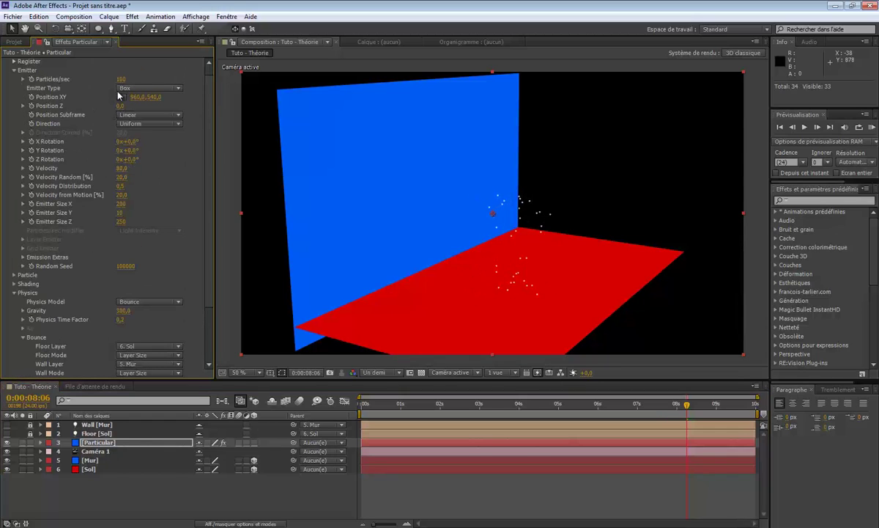
{"action": "left_click_drag", "start_coordinate": [119, 79], "coordinate": [159, 77]}
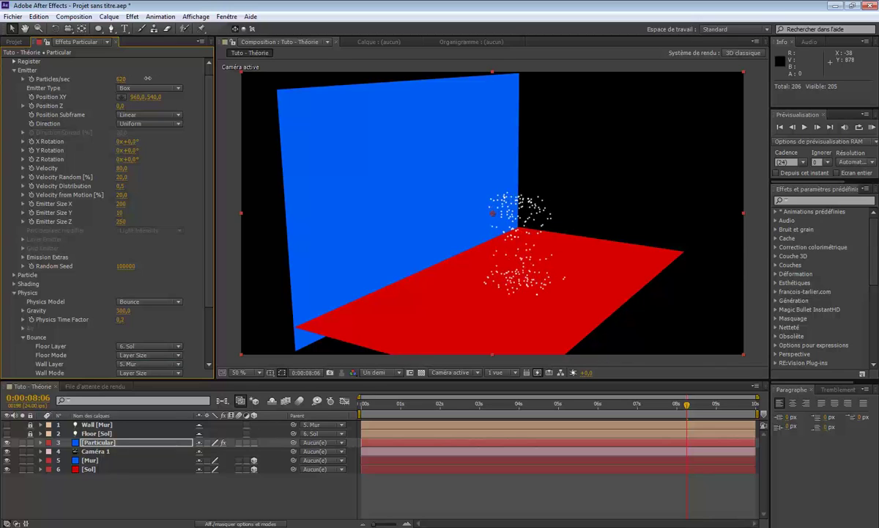
Set the Bounce amount to 0, deselect all layers and preview the animation, scrubbing to about 0:00:05:16.
{"action": "scroll", "coordinate": [102, 173], "scroll_direction": "down", "scroll_amount": 3}
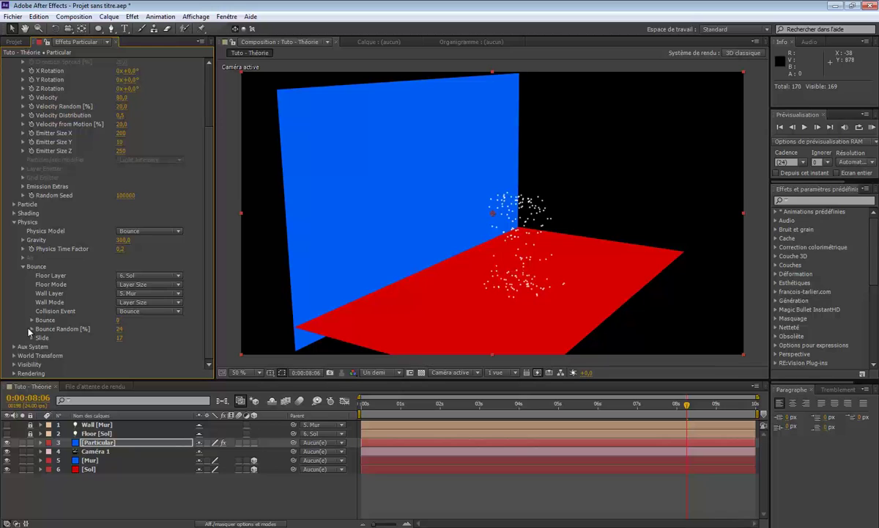
{"action": "left_click", "coordinate": [284, 497]}
{"action": "key", "text": "KP_0"}
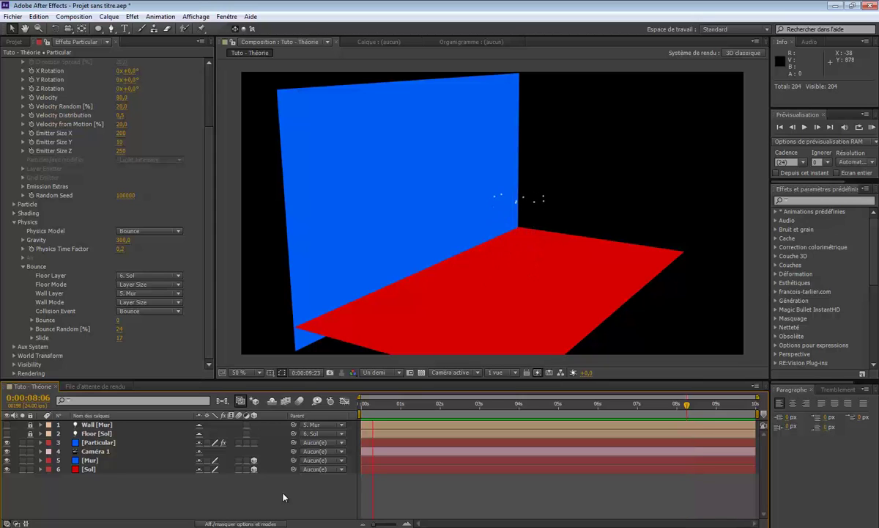
{"action": "left_click_drag", "start_coordinate": [505, 401], "coordinate": [585, 402]}
Set the Bounce amount in the Physics settings to 23.
{"action": "scroll", "coordinate": [70, 190], "scroll_direction": "up", "scroll_amount": 4}
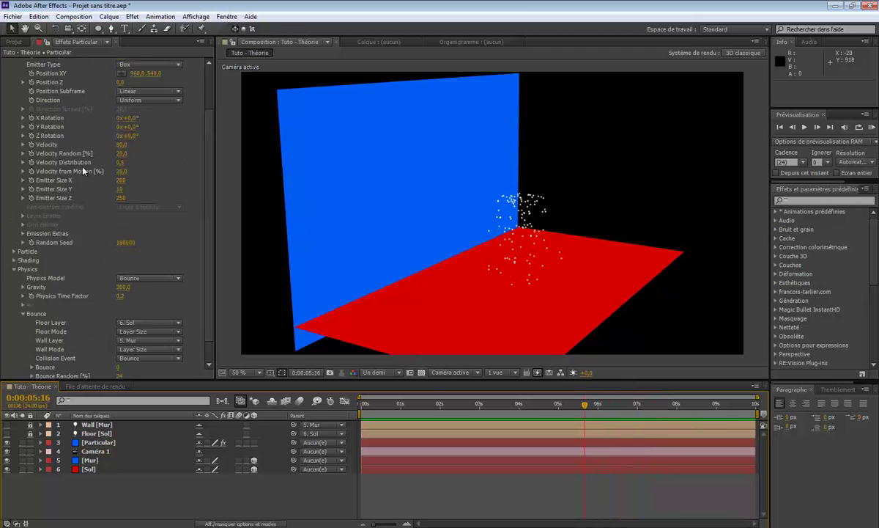
{"action": "scroll", "coordinate": [122, 223], "scroll_direction": "down", "scroll_amount": 4}
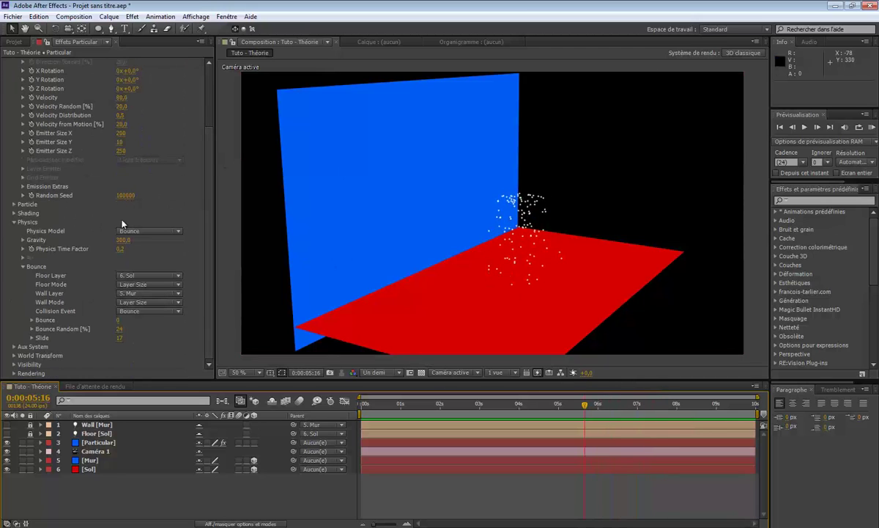
{"action": "left_click", "coordinate": [31, 320]}
{"action": "left_click_drag", "start_coordinate": [78, 336], "coordinate": [75, 290]}
Set the Physics Time Factor back to 1.
{"action": "scroll", "coordinate": [84, 264], "scroll_direction": "up", "scroll_amount": 1}
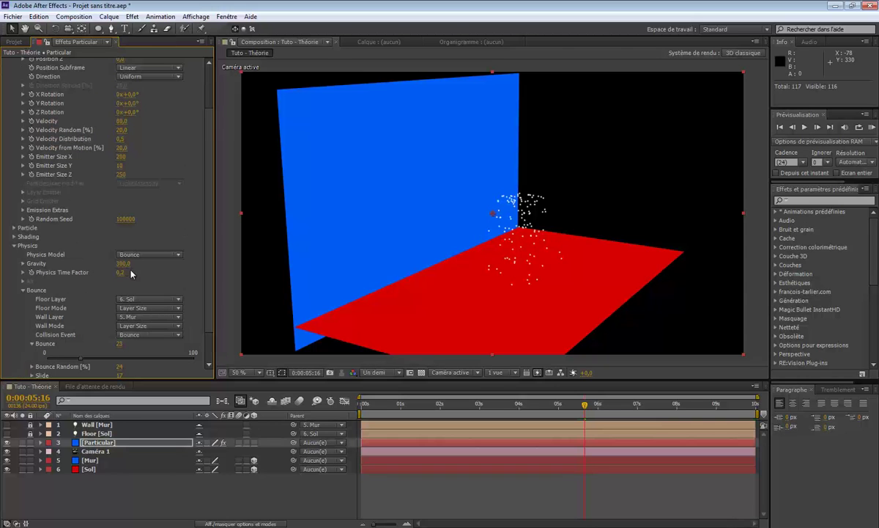
{"action": "left_click", "coordinate": [122, 273]}
{"action": "type", "text": "1"}
{"action": "key", "text": "Return"}
Set the emitter's Particles/sec to 200 and change its Emitter Type to Point.
{"action": "scroll", "coordinate": [187, 127], "scroll_direction": "up", "scroll_amount": 2}
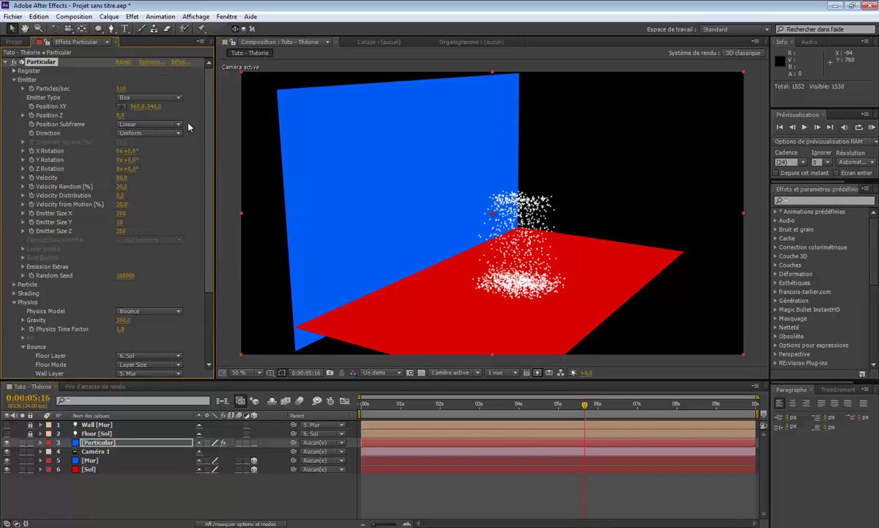
{"action": "left_click", "coordinate": [121, 88]}
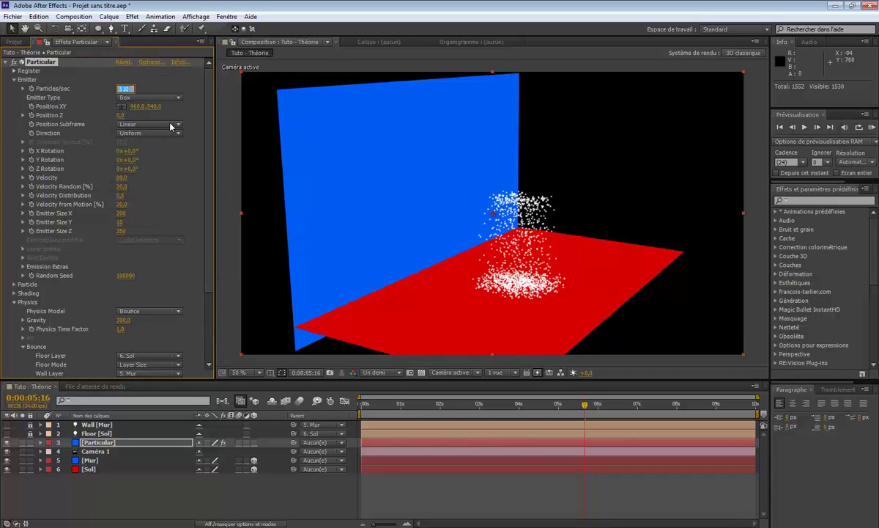
{"action": "type", "text": "200"}
{"action": "key", "text": "Return"}
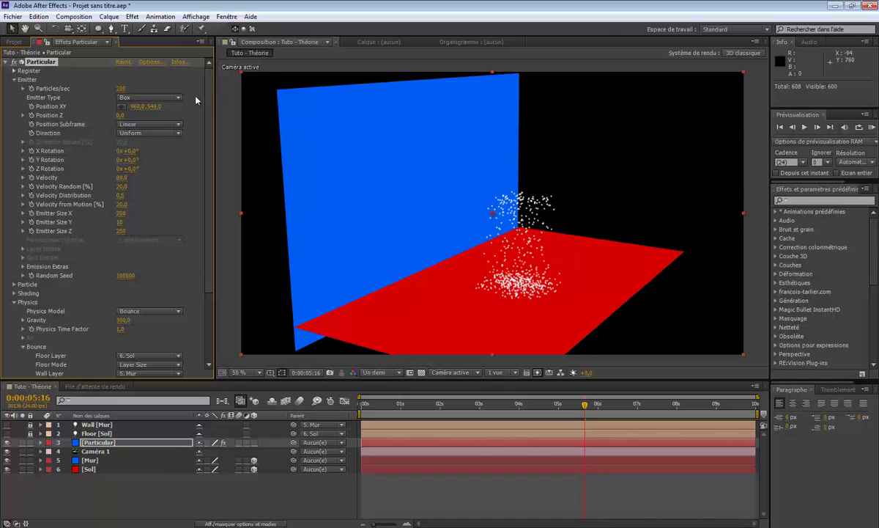
{"action": "left_click", "coordinate": [176, 97]}
{"action": "left_click", "coordinate": [124, 98]}
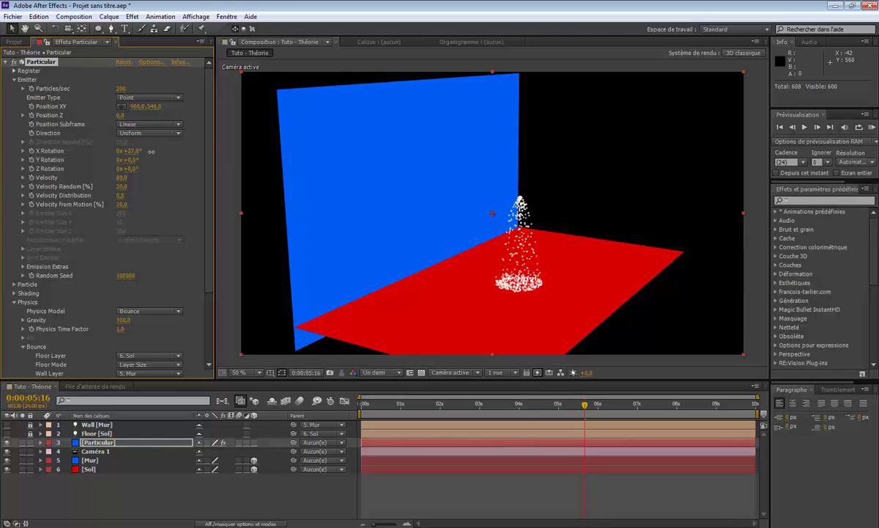
Rotate the emitter to X 6°, Y 32° and Z 16°, and move it to Position XY 958, 442 and Position Z 280.
{"action": "mouse_move", "coordinate": [133, 151]}
{"action": "left_mouse_down"}
{"action": "mouse_move", "coordinate": [148, 169]}
{"action": "mouse_move", "coordinate": [137, 169]}
{"action": "left_mouse_up"}
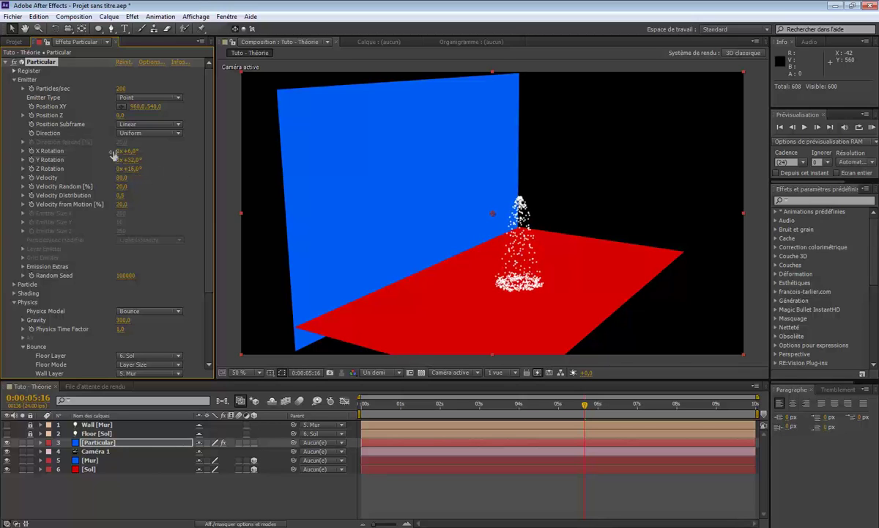
{"action": "mouse_move", "coordinate": [121, 117]}
{"action": "left_mouse_down"}
{"action": "mouse_move", "coordinate": [152, 123]}
{"action": "mouse_move", "coordinate": [135, 119]}
{"action": "mouse_move", "coordinate": [153, 106]}
{"action": "mouse_move", "coordinate": [135, 107]}
{"action": "left_mouse_up"}
{"action": "left_click_drag", "start_coordinate": [149, 107], "coordinate": [139, 108]}
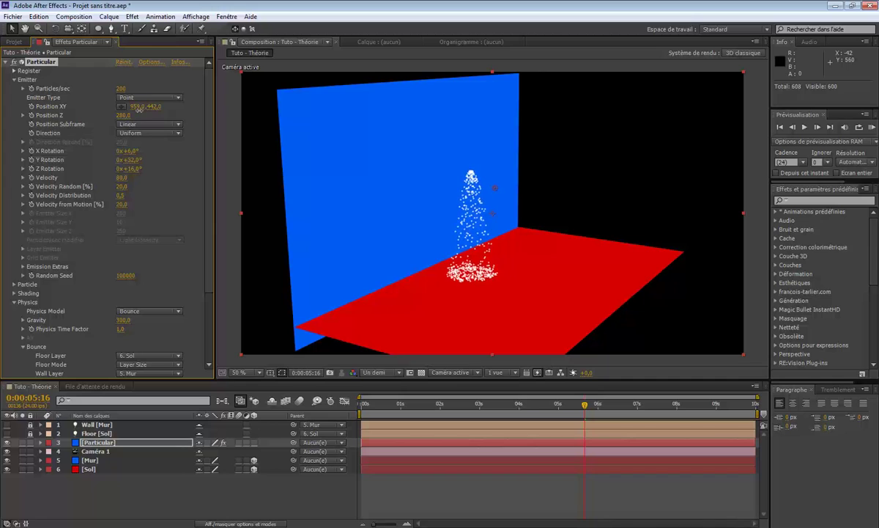
Keep the emitter's Position Subframe at Linear and change its Direction to Directional.
{"action": "left_click", "coordinate": [140, 127]}
{"action": "left_click", "coordinate": [139, 124]}
{"action": "left_click", "coordinate": [140, 123]}
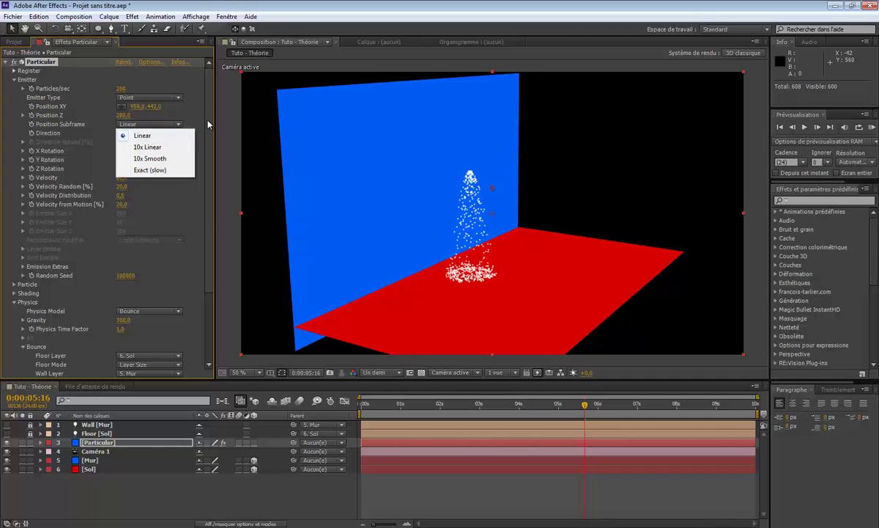
{"action": "left_click", "coordinate": [165, 125]}
{"action": "left_click", "coordinate": [170, 133]}
{"action": "left_click", "coordinate": [189, 157]}
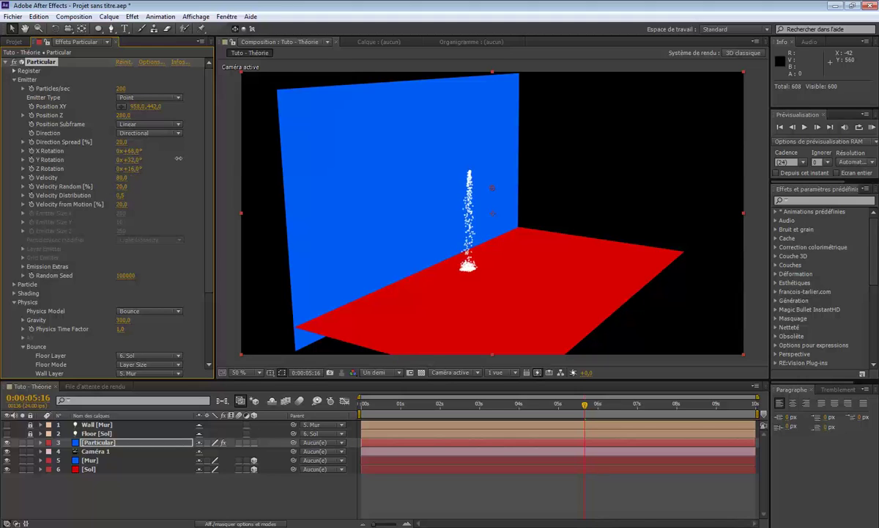
Aim the emitter at the wall with X Rotation -21°, Y Rotation 1x+21° and Z Rotation about 193°, and raise Velocity to 330.
{"action": "left_click_drag", "start_coordinate": [178, 158], "coordinate": [298, 189]}
{"action": "left_click_drag", "start_coordinate": [193, 184], "coordinate": [86, 187]}
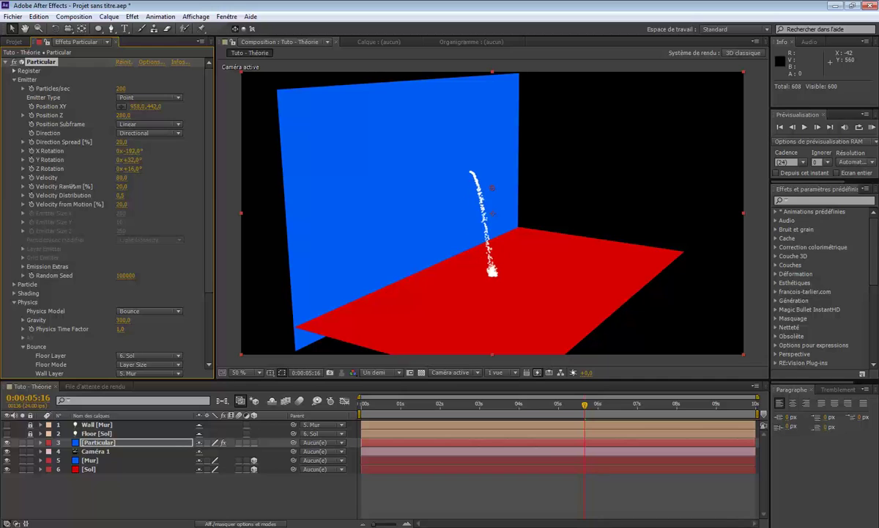
{"action": "left_click_drag", "start_coordinate": [147, 175], "coordinate": [164, 172]}
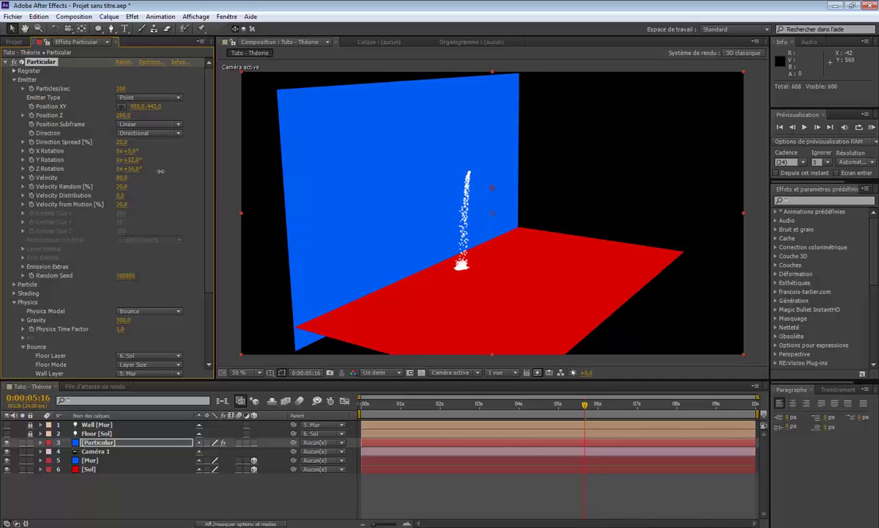
{"action": "left_click_drag", "start_coordinate": [230, 179], "coordinate": [318, 169]}
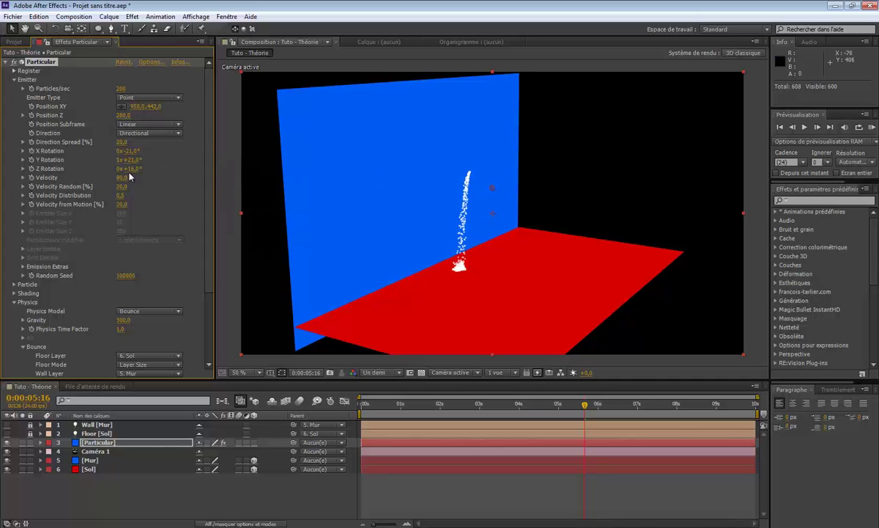
{"action": "left_click_drag", "start_coordinate": [138, 168], "coordinate": [270, 171]}
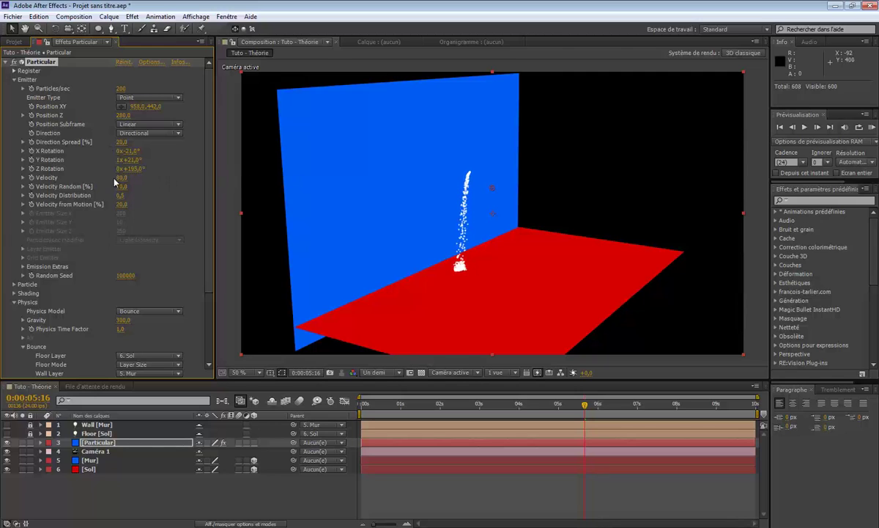
{"action": "left_click_drag", "start_coordinate": [122, 178], "coordinate": [220, 179]}
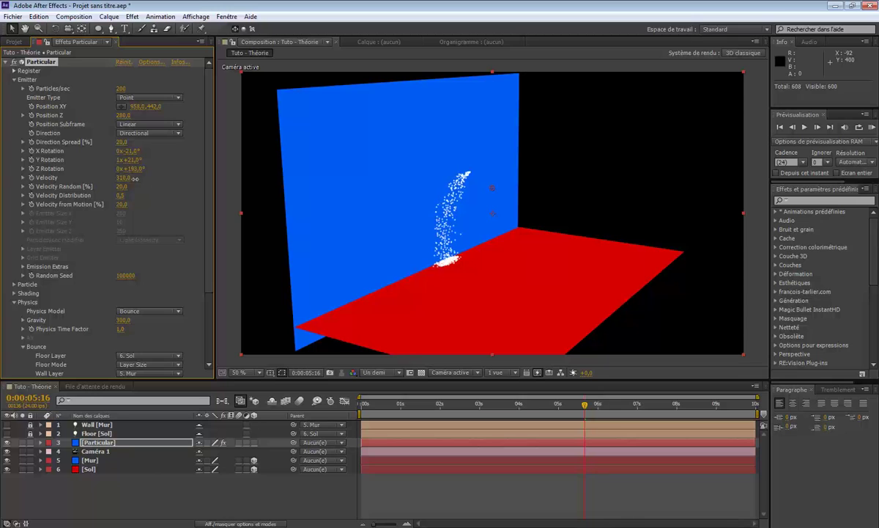
Move the camera closer to the wall and preview the particle animation, scrubbing to 0:00:01:22.
{"action": "key", "text": "c"}
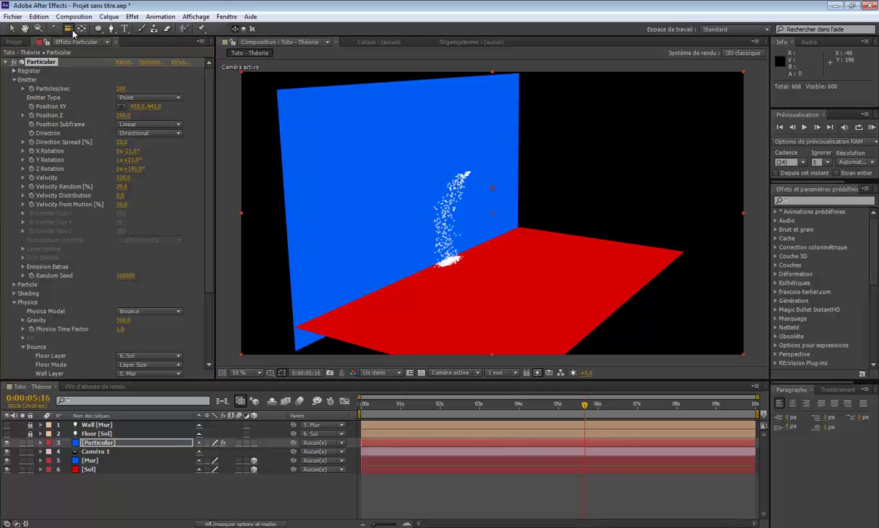
{"action": "left_click_drag", "start_coordinate": [422, 223], "coordinate": [493, 188]}
{"action": "key", "text": "KP_0"}
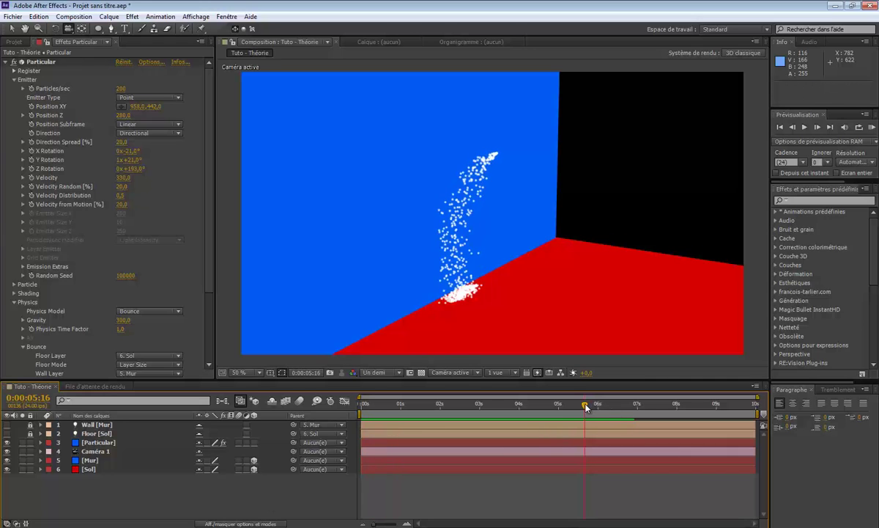
{"action": "left_click", "coordinate": [365, 404]}
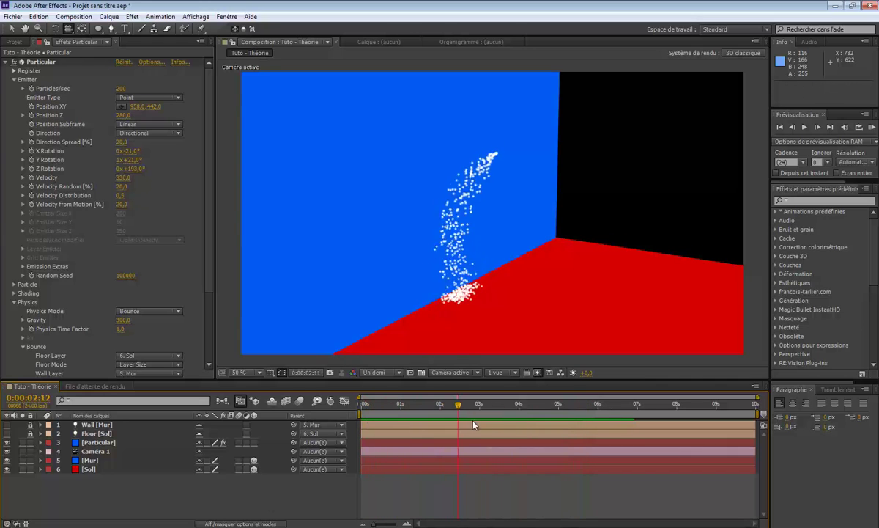
{"action": "left_click_drag", "start_coordinate": [499, 414], "coordinate": [438, 406]}
Orbit the camera around the particle stream to view the wall and floor, and reselect the Particular layer to review its settings.
{"action": "left_click_drag", "start_coordinate": [294, 166], "coordinate": [501, 246]}
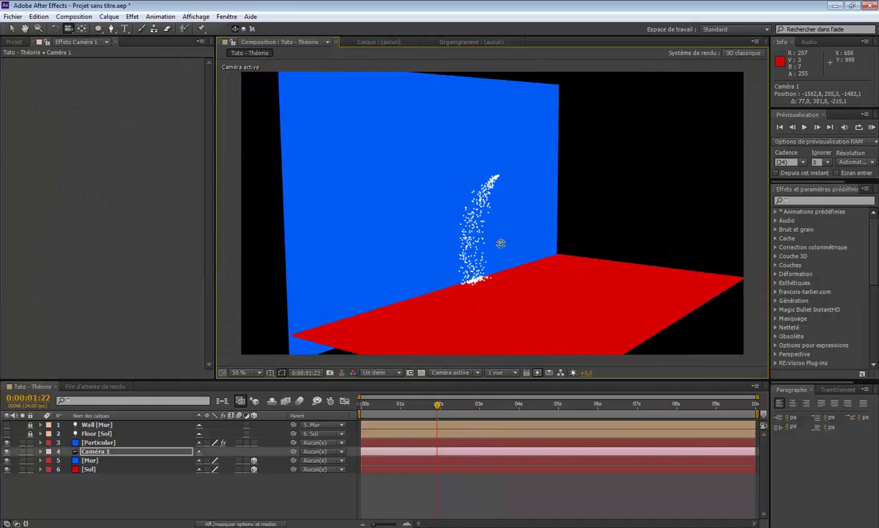
{"action": "left_click", "coordinate": [107, 442]}
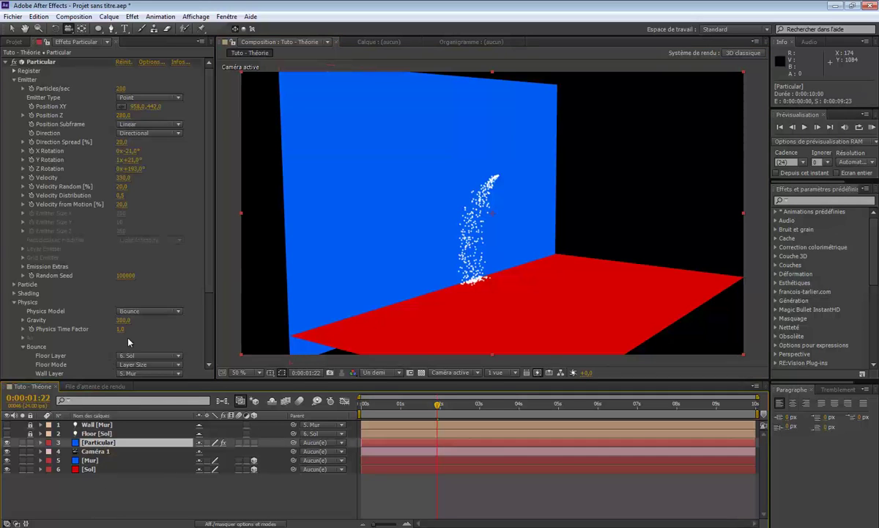
{"action": "scroll", "coordinate": [194, 220], "scroll_direction": "down", "scroll_amount": 5}
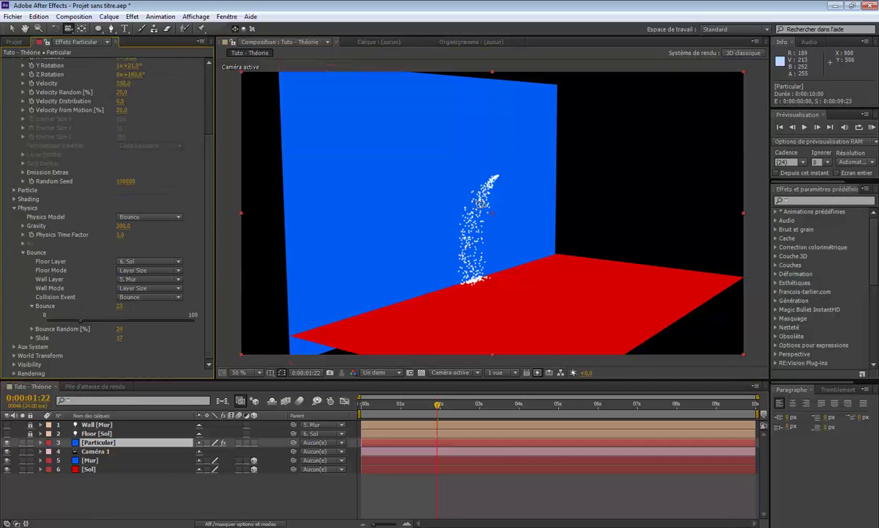
{"action": "mouse_move", "coordinate": [438, 255]}
{"action": "left_mouse_down"}
{"action": "mouse_move", "coordinate": [471, 275]}
{"action": "mouse_move", "coordinate": [502, 274]}
{"action": "mouse_move", "coordinate": [447, 263]}
{"action": "left_mouse_up"}
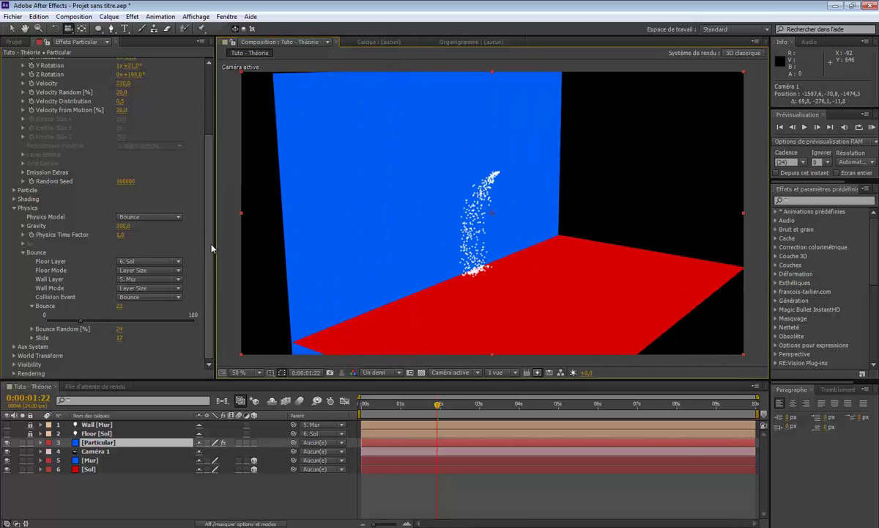
{"action": "left_click", "coordinate": [187, 247]}
{"action": "scroll", "coordinate": [25, 304], "scroll_direction": "up", "scroll_amount": 3}
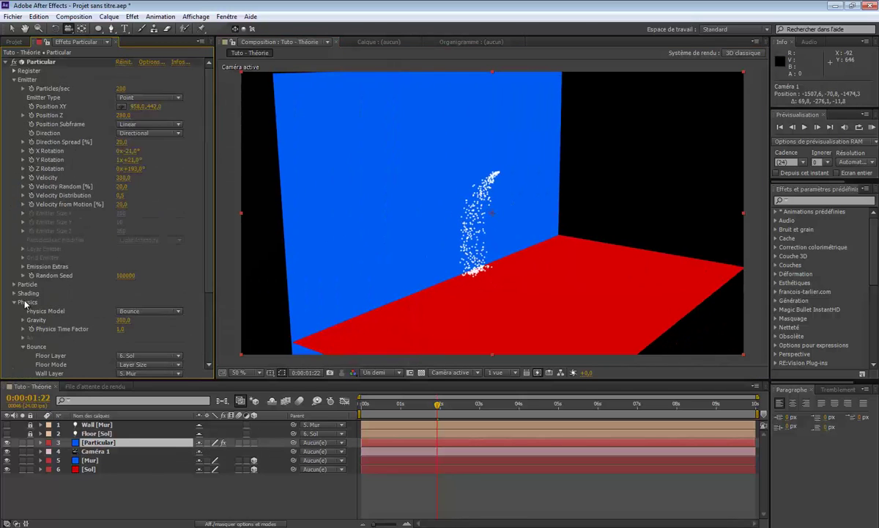
Examine Particular's Rendering settings, keeping Depth of Field at Camera Settings, and expand the Motion Blur options.
{"action": "scroll", "coordinate": [22, 265], "scroll_direction": "down", "scroll_amount": 3}
{"action": "left_click", "coordinate": [14, 358]}
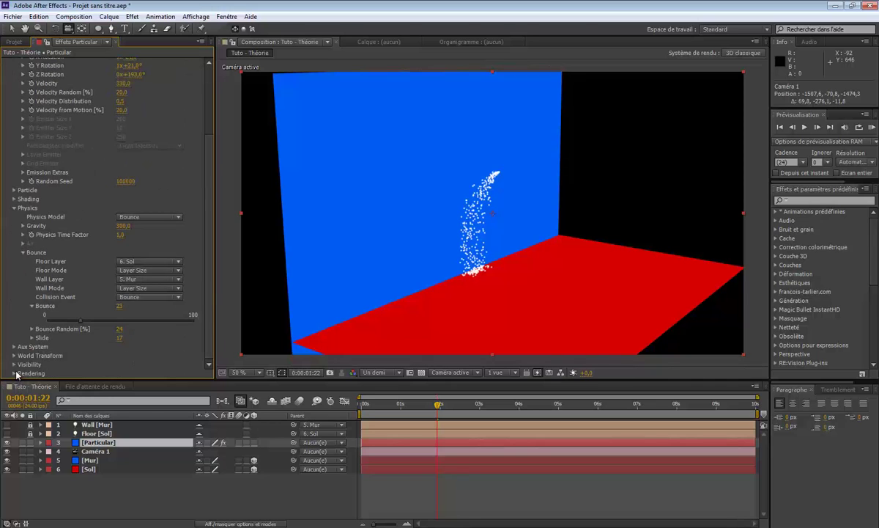
{"action": "scroll", "coordinate": [17, 354], "scroll_direction": "down", "scroll_amount": 1}
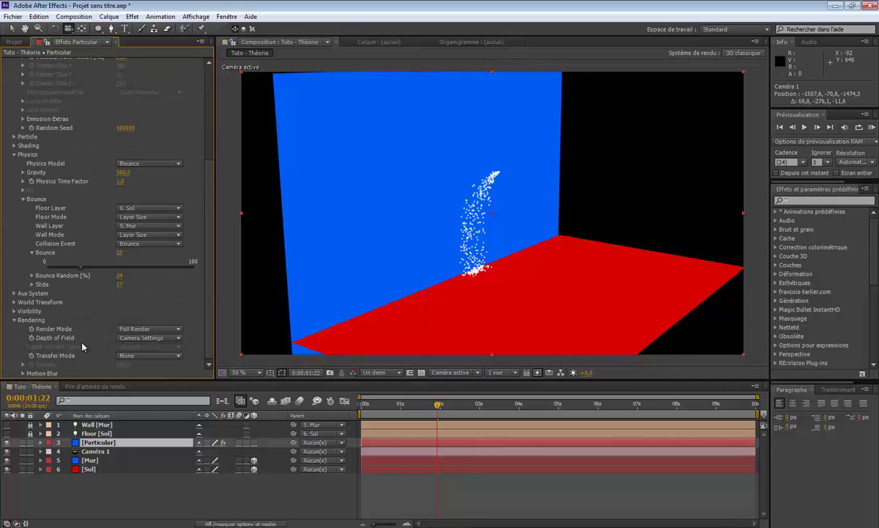
{"action": "left_click", "coordinate": [154, 342]}
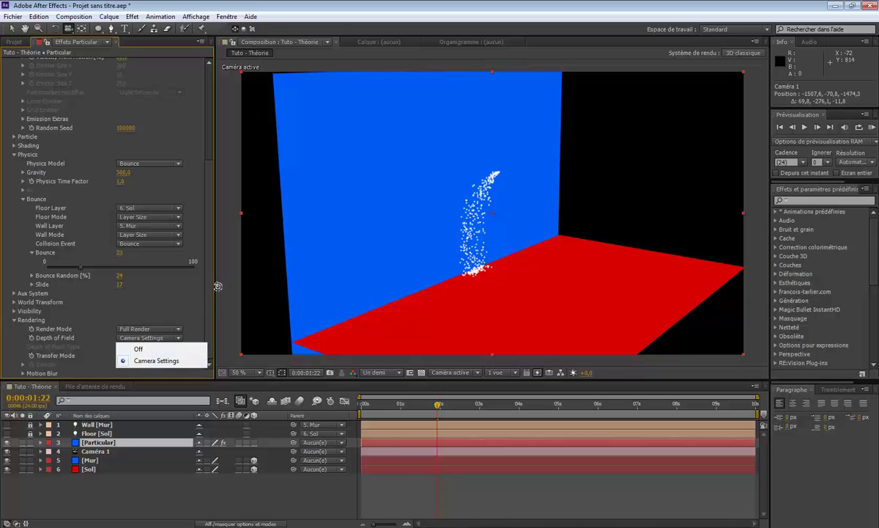
{"action": "left_click", "coordinate": [158, 360]}
{"action": "left_click", "coordinate": [161, 341]}
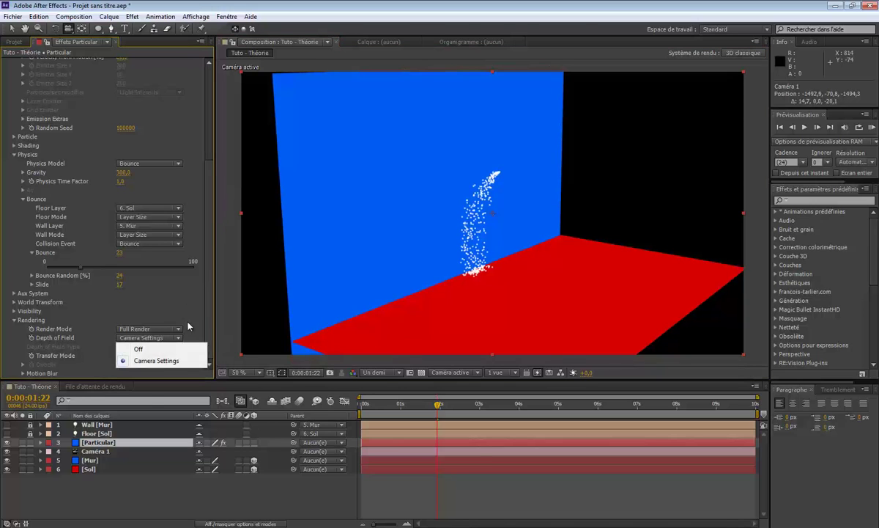
{"action": "left_click", "coordinate": [158, 360]}
{"action": "left_click", "coordinate": [107, 454]}
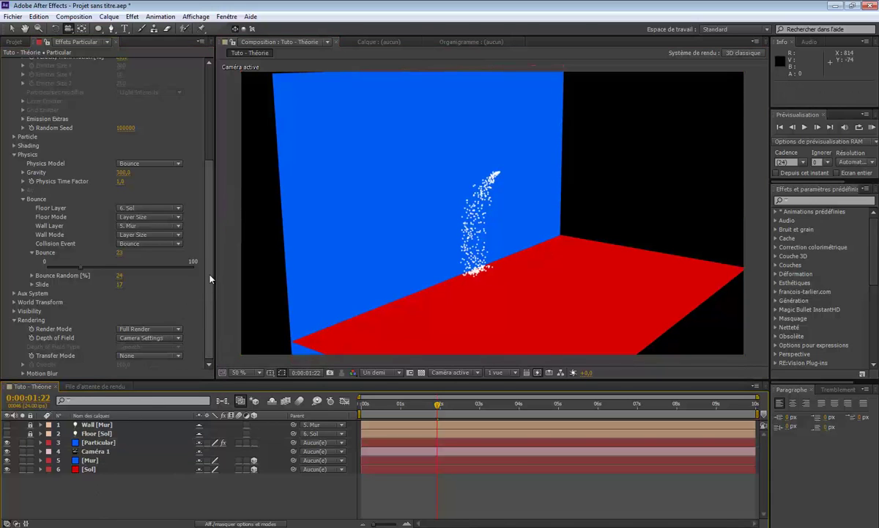
{"action": "left_click", "coordinate": [127, 323]}
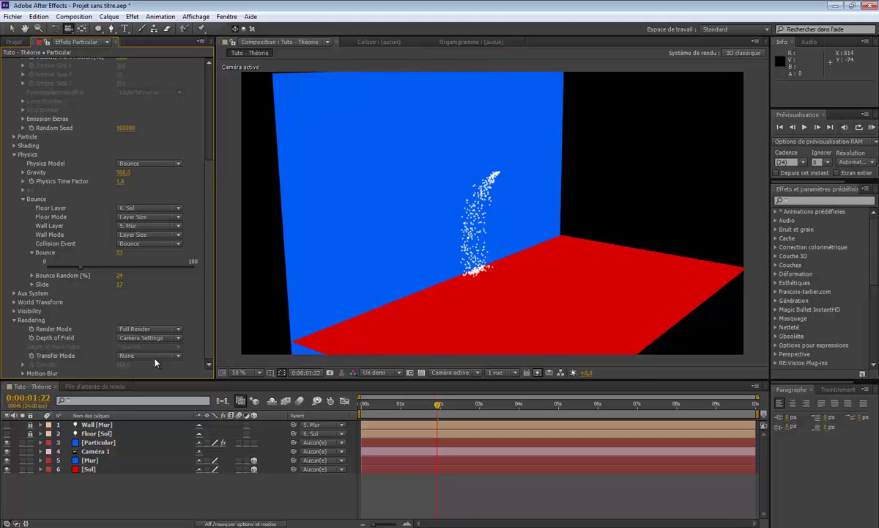
{"action": "left_click", "coordinate": [25, 373]}
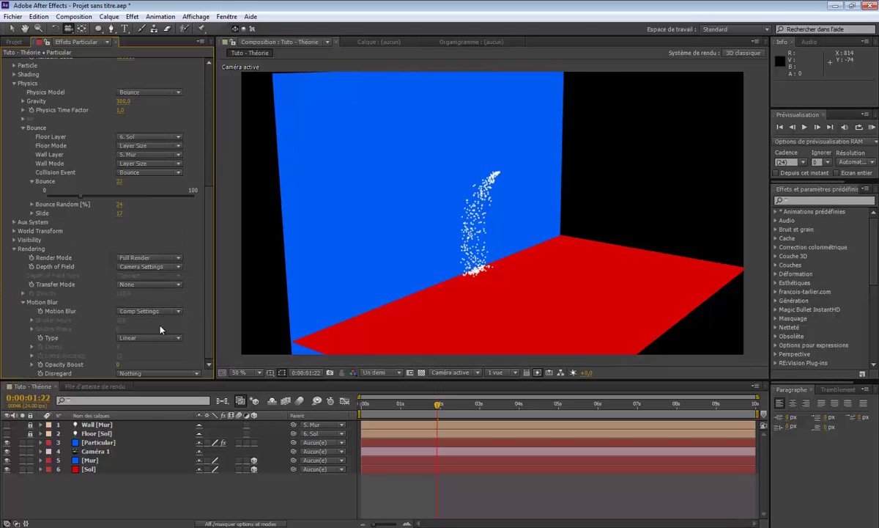
Reframe the camera closer to the particle stream and reselect the Particular layer.
{"action": "left_click_drag", "start_coordinate": [366, 235], "coordinate": [662, 200]}
{"action": "left_click_drag", "start_coordinate": [480, 271], "coordinate": [408, 300]}
{"action": "left_click", "coordinate": [94, 443]}
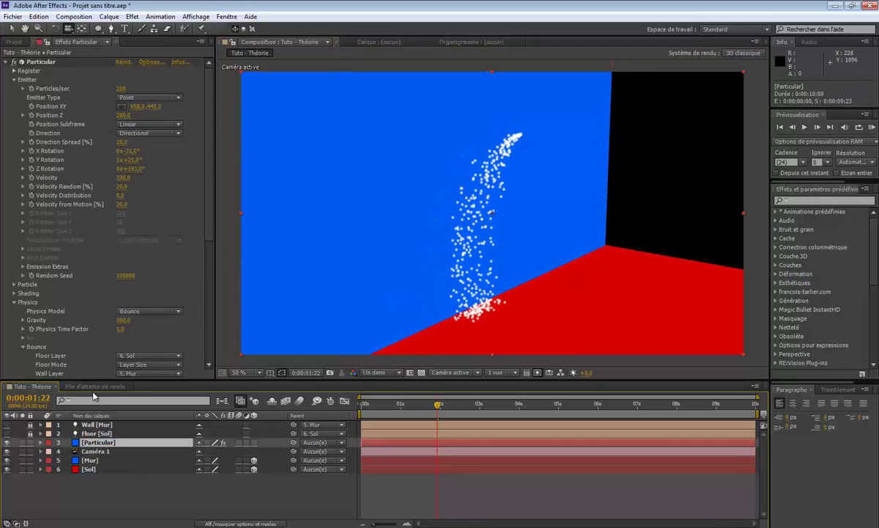
Set Motion Blur to On in Particular's Rendering settings.
{"action": "scroll", "coordinate": [110, 220], "scroll_direction": "down", "scroll_amount": 10}
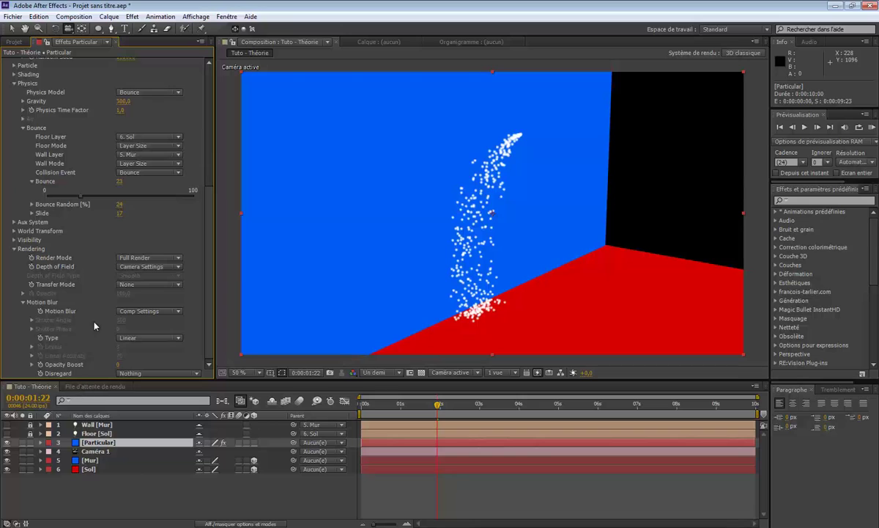
{"action": "left_click", "coordinate": [148, 311]}
{"action": "left_click", "coordinate": [139, 344]}
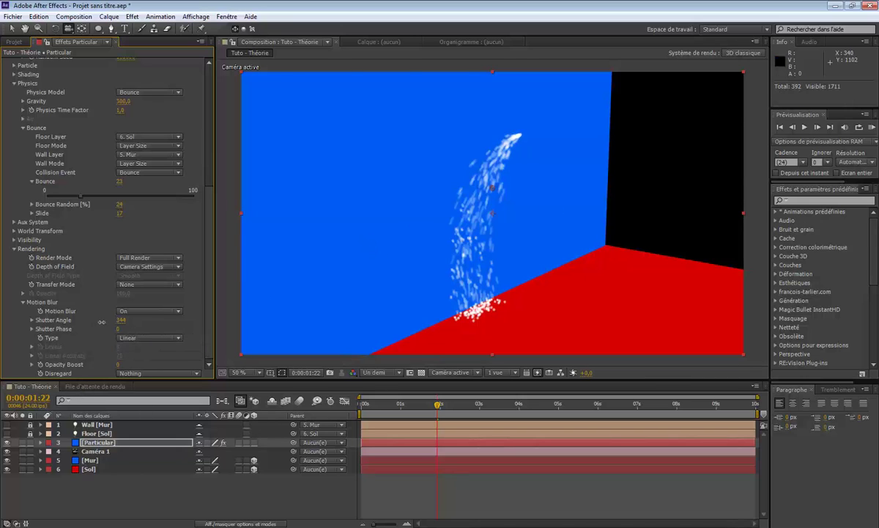
Try longer motion blur streaks, then reduce the Shutter Angle to about 100 and keep the blur Type at Linear.
{"action": "mouse_move", "coordinate": [101, 321]}
{"action": "left_mouse_down"}
{"action": "mouse_move", "coordinate": [2, 356]}
{"action": "mouse_move", "coordinate": [390, 279]}
{"action": "left_mouse_up"}
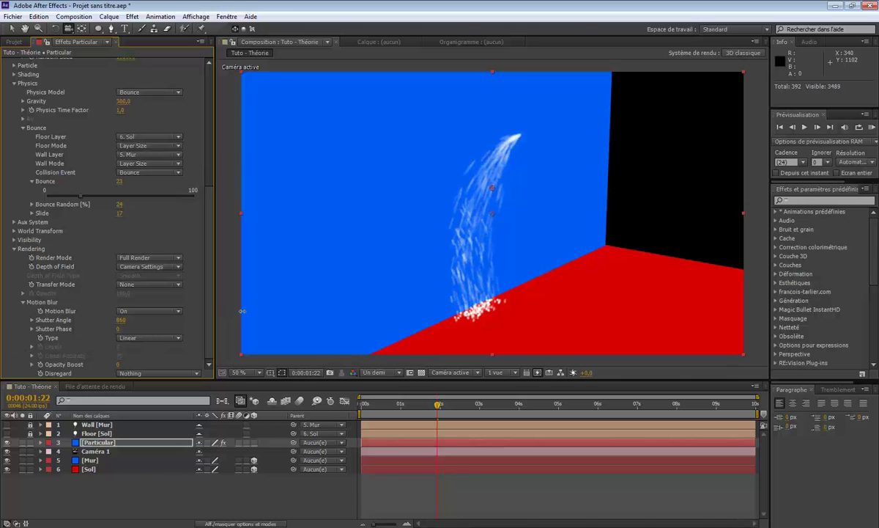
{"action": "mouse_move", "coordinate": [242, 310]}
{"action": "left_mouse_down"}
{"action": "mouse_move", "coordinate": [107, 307]}
{"action": "mouse_move", "coordinate": [429, 290]}
{"action": "mouse_move", "coordinate": [190, 323]}
{"action": "mouse_move", "coordinate": [112, 345]}
{"action": "mouse_move", "coordinate": [211, 332]}
{"action": "left_mouse_up"}
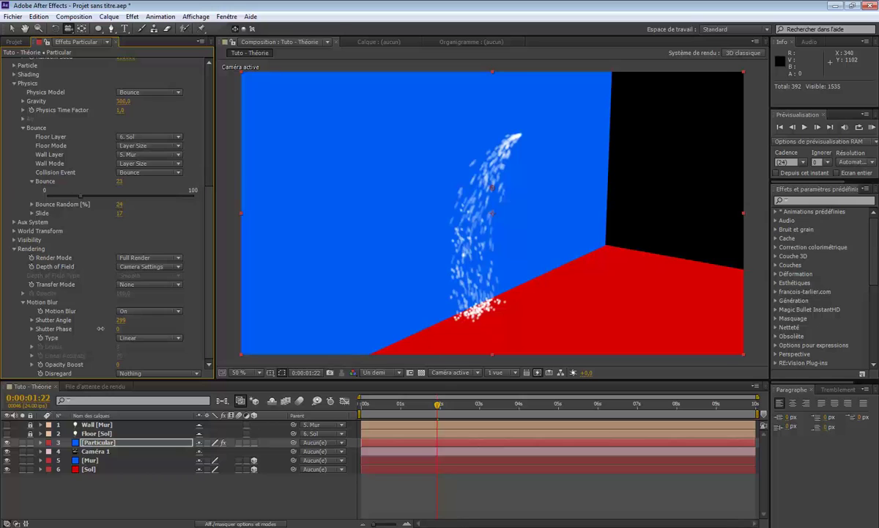
{"action": "mouse_move", "coordinate": [38, 306]}
{"action": "left_mouse_down"}
{"action": "mouse_move", "coordinate": [114, 300]}
{"action": "mouse_move", "coordinate": [2, 339]}
{"action": "left_mouse_up"}
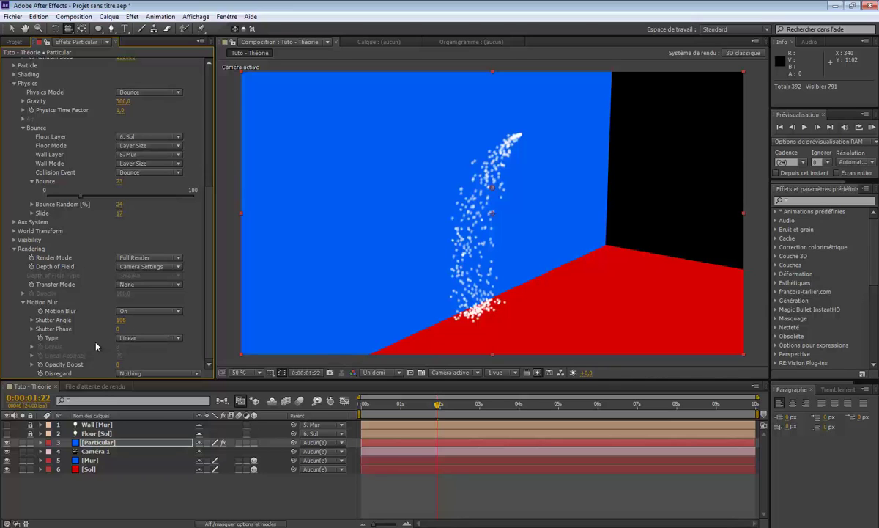
{"action": "left_click", "coordinate": [129, 341]}
{"action": "left_click", "coordinate": [139, 349]}
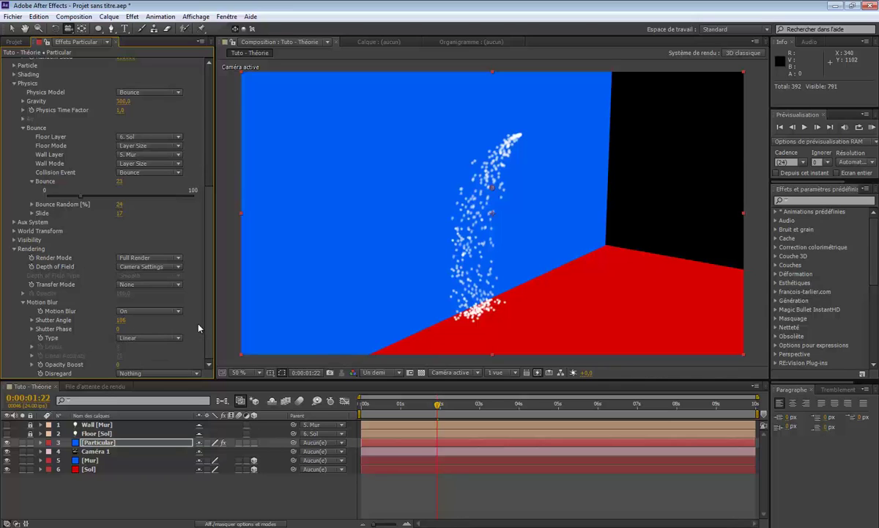
Try the Subframe Sample motion blur type, then return it to Linear.
{"action": "left_click", "coordinate": [161, 338]}
{"action": "left_click", "coordinate": [157, 360]}
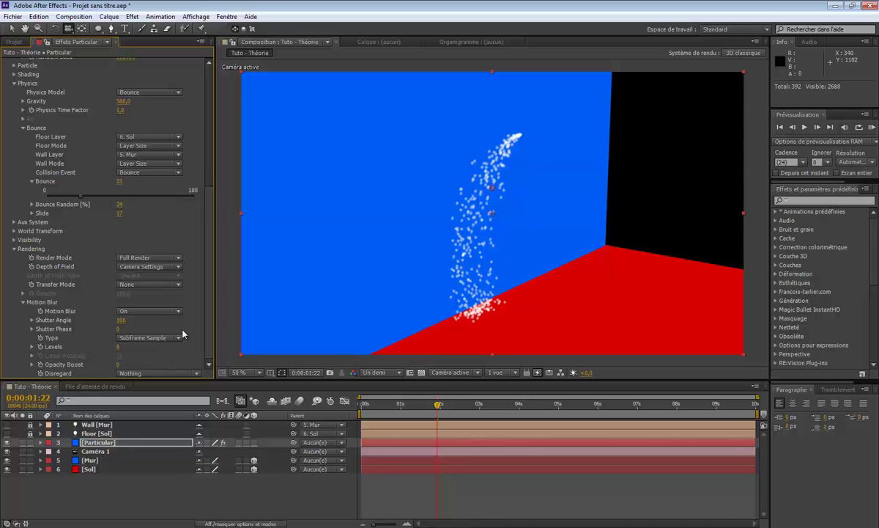
{"action": "left_click", "coordinate": [165, 338]}
{"action": "left_click", "coordinate": [147, 329]}
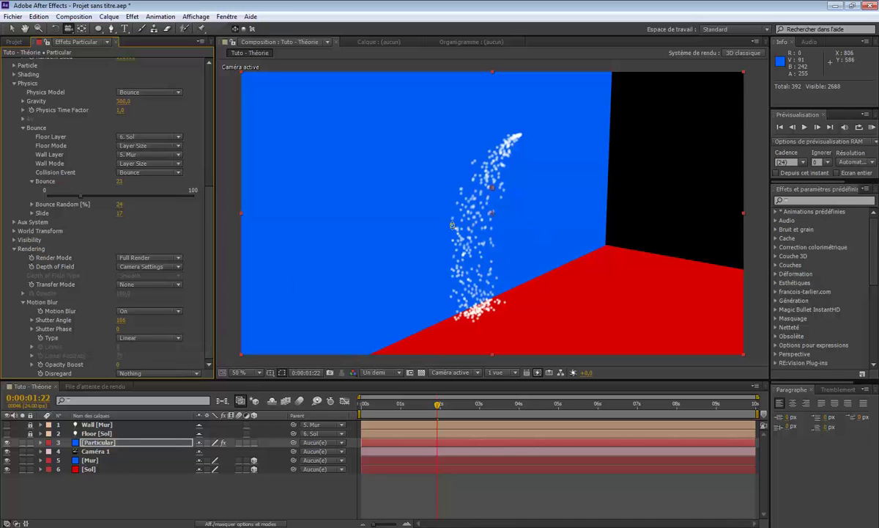
Move the camera close to the particles and set the motion blur Type to Subframe Sample, testing higher Levels before setting it to 8.
{"action": "left_click_drag", "start_coordinate": [427, 211], "coordinate": [457, 231]}
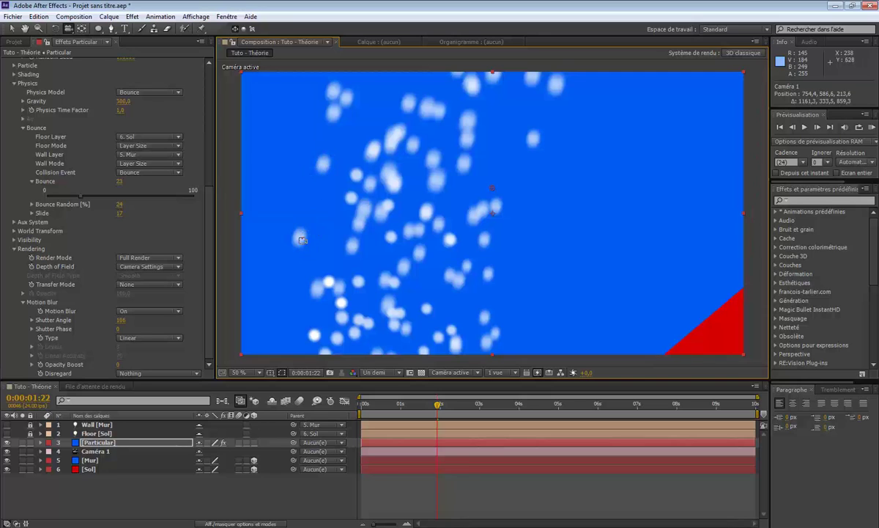
{"action": "left_click", "coordinate": [151, 337]}
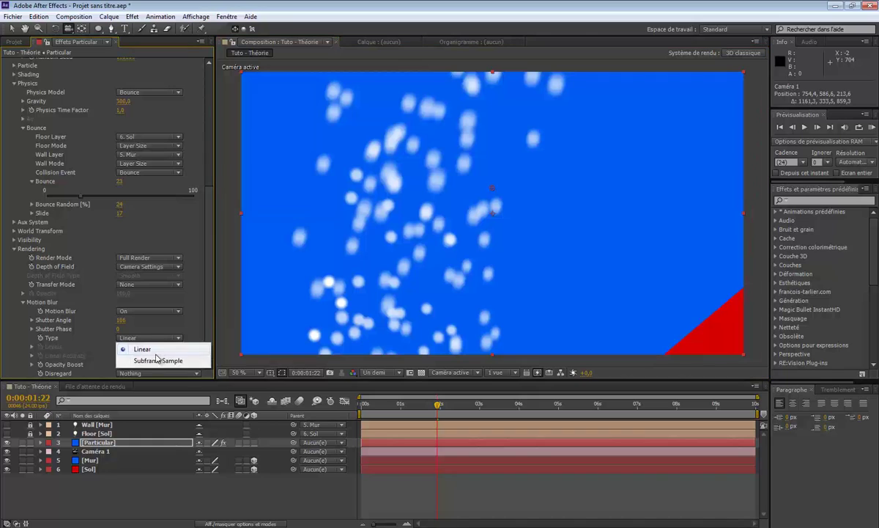
{"action": "left_click", "coordinate": [164, 359]}
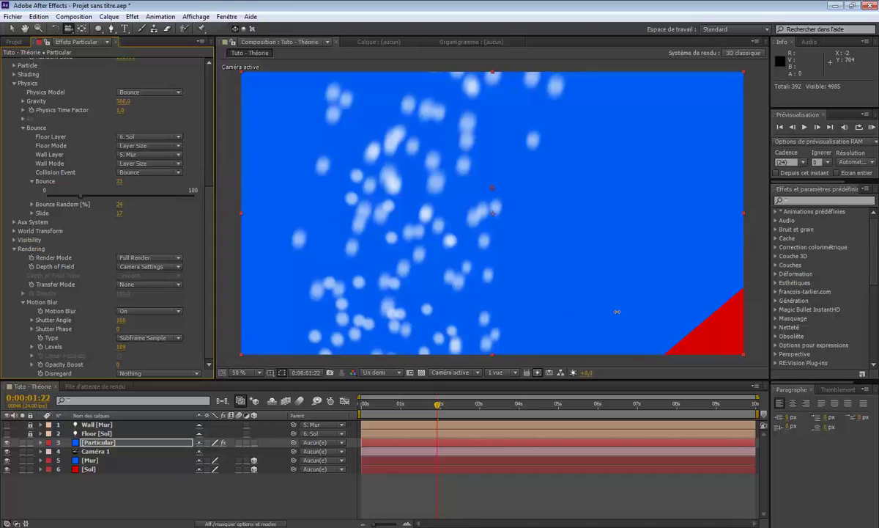
{"action": "left_click", "coordinate": [125, 346]}
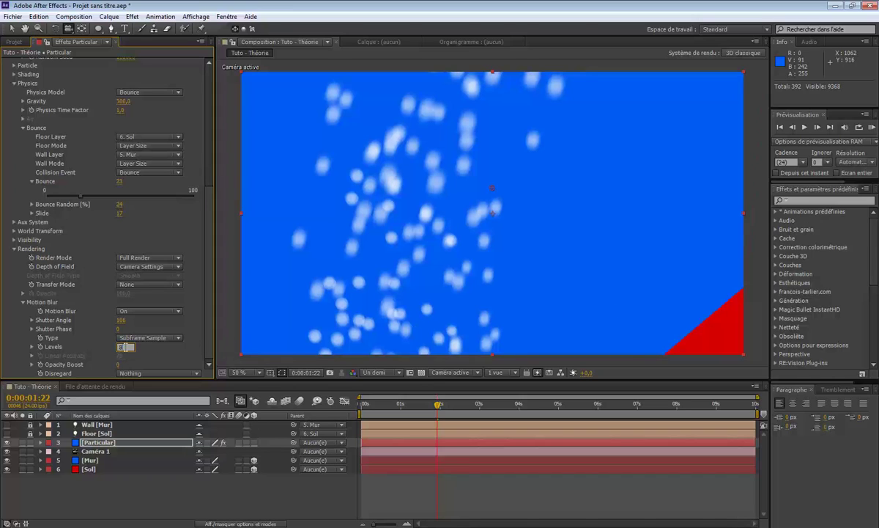
{"action": "key", "text": "Return"}
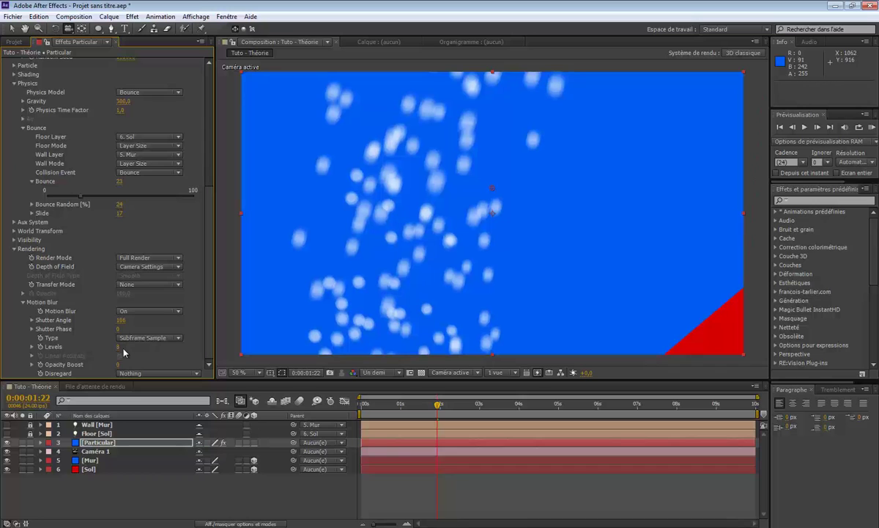
Set the motion blur Opacity Boost to 10 and pull the camera back to frame the whole wall and floor.
{"action": "left_click_drag", "start_coordinate": [118, 364], "coordinate": [128, 362]}
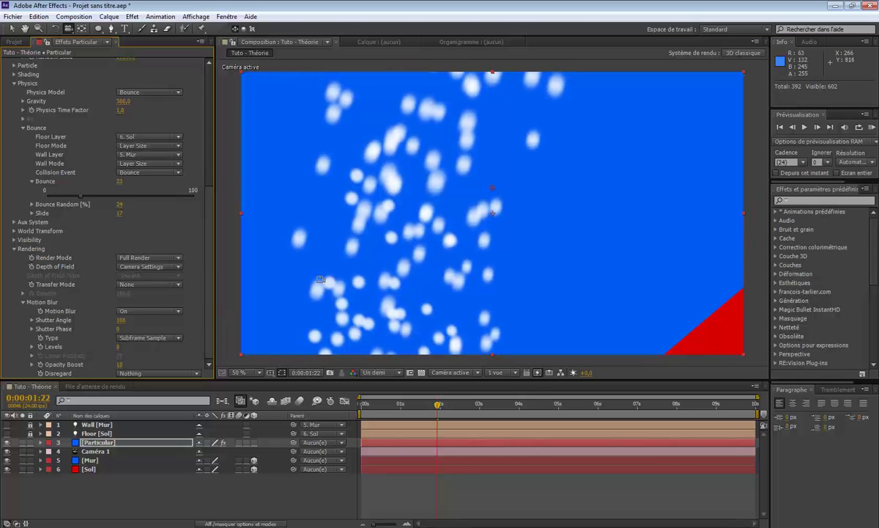
{"action": "left_click_drag", "start_coordinate": [491, 212], "coordinate": [447, 227]}
{"action": "left_click_drag", "start_coordinate": [639, 179], "coordinate": [384, 262]}
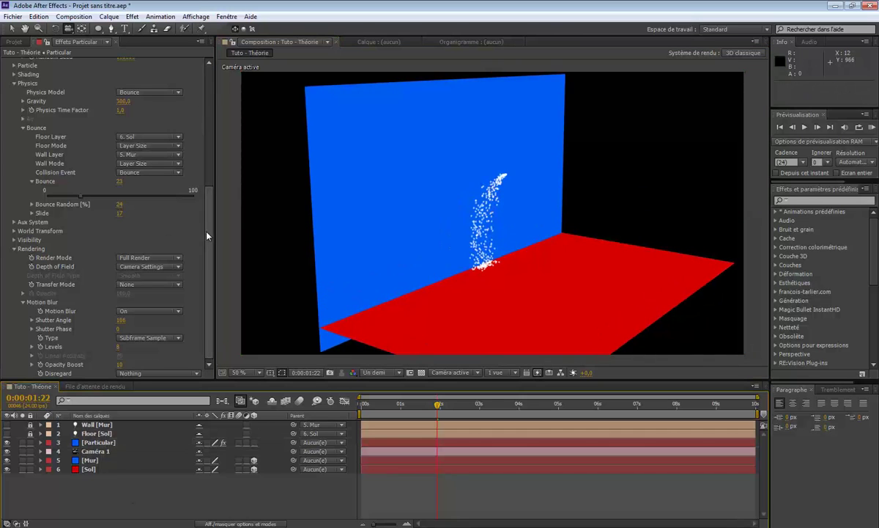
{"action": "left_click_drag", "start_coordinate": [209, 217], "coordinate": [211, 105]}
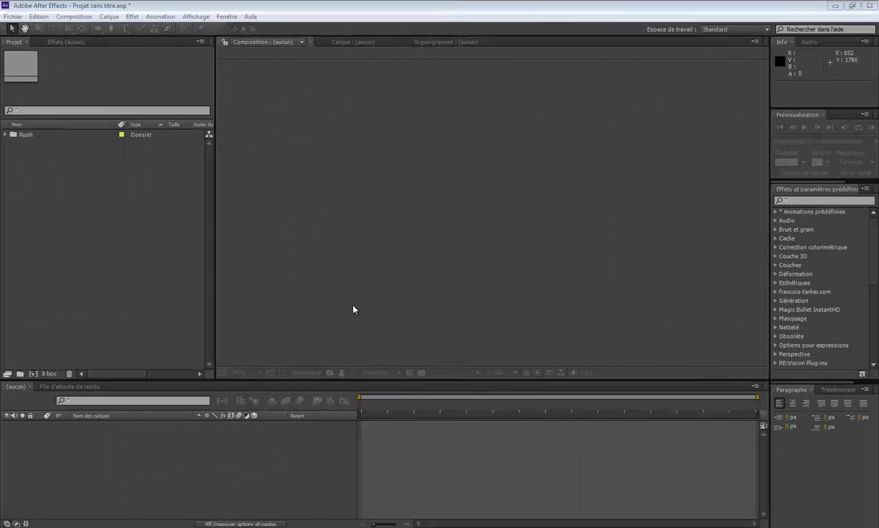
Create a composition from the Rush footage and move it out of the Rush folder.
{"action": "left_click", "coordinate": [37, 172]}
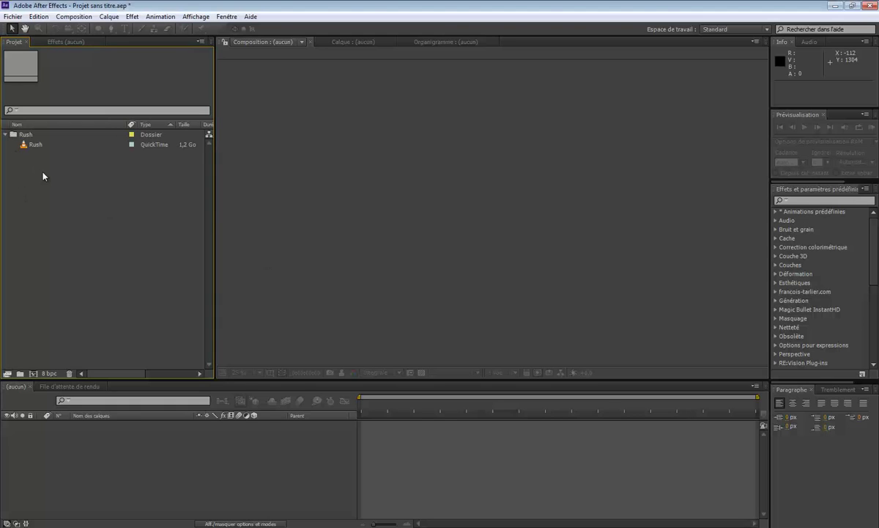
{"action": "left_click", "coordinate": [37, 144]}
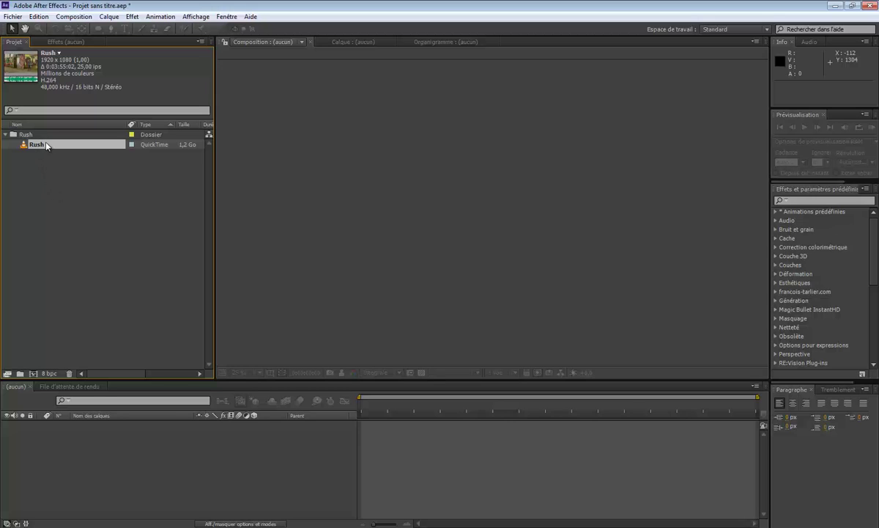
{"action": "left_click", "coordinate": [32, 374]}
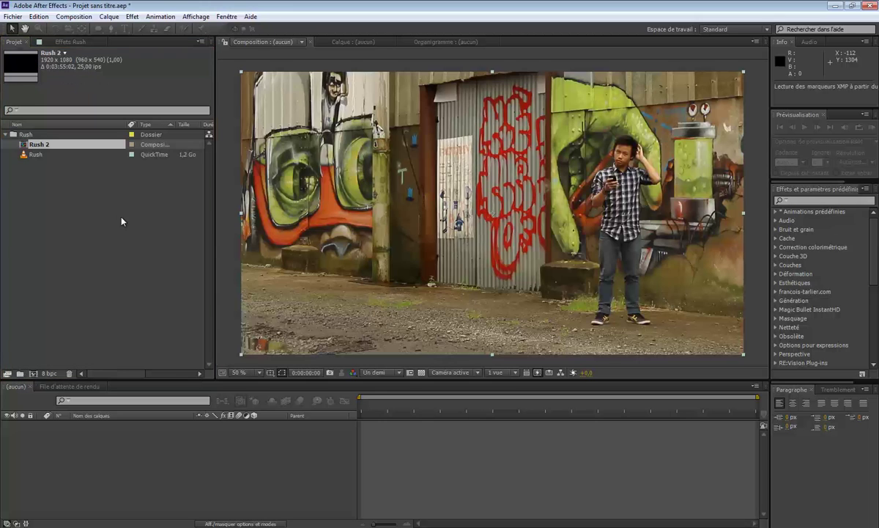
{"action": "left_click", "coordinate": [6, 134]}
{"action": "left_click", "coordinate": [31, 193]}
Rename the Rush 2 composition to "Tutoriel - Snow" in its composition settings.
{"action": "left_click", "coordinate": [29, 145]}
{"action": "right_click", "coordinate": [30, 149]}
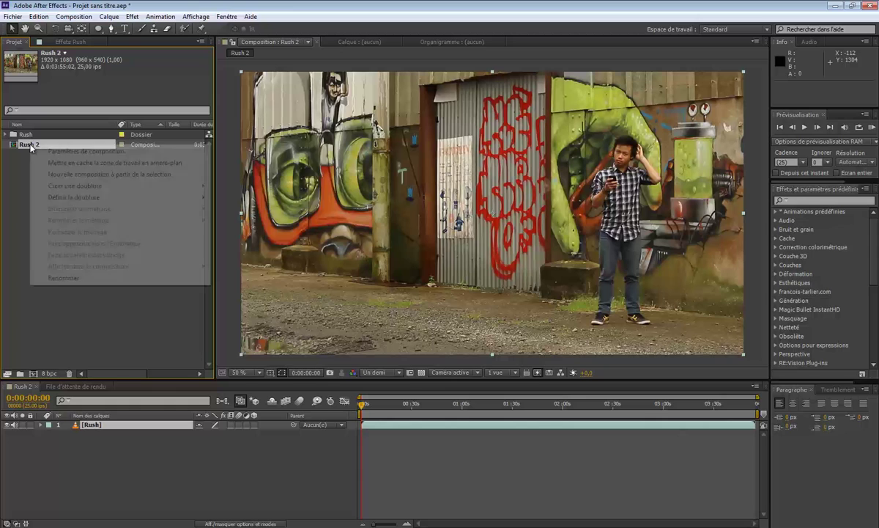
{"action": "left_click", "coordinate": [73, 151]}
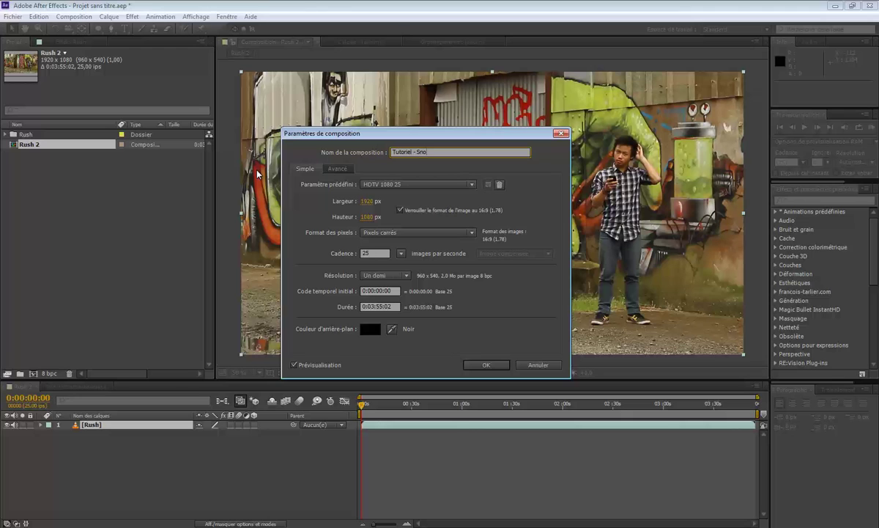
{"action": "left_click", "coordinate": [486, 363]}
Trim the Rush layer to run from about 0:01:00:04 to 0:01:10:19 and fit the work area around it.
{"action": "left_click", "coordinate": [463, 404]}
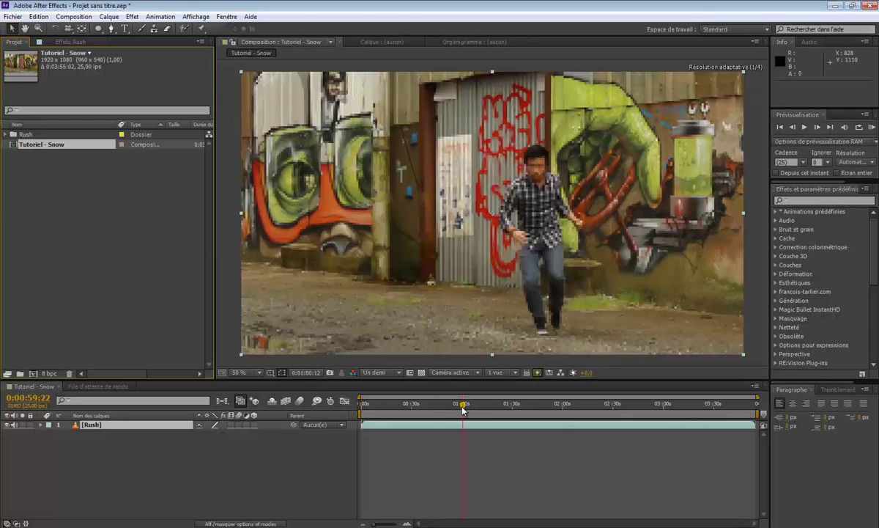
{"action": "left_click_drag", "start_coordinate": [462, 407], "coordinate": [461, 407]}
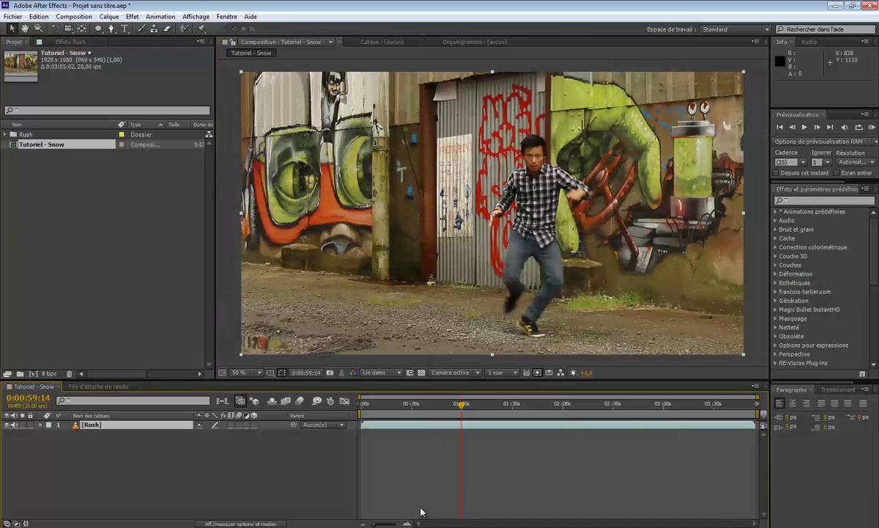
{"action": "left_click_drag", "start_coordinate": [746, 426], "coordinate": [476, 426]}
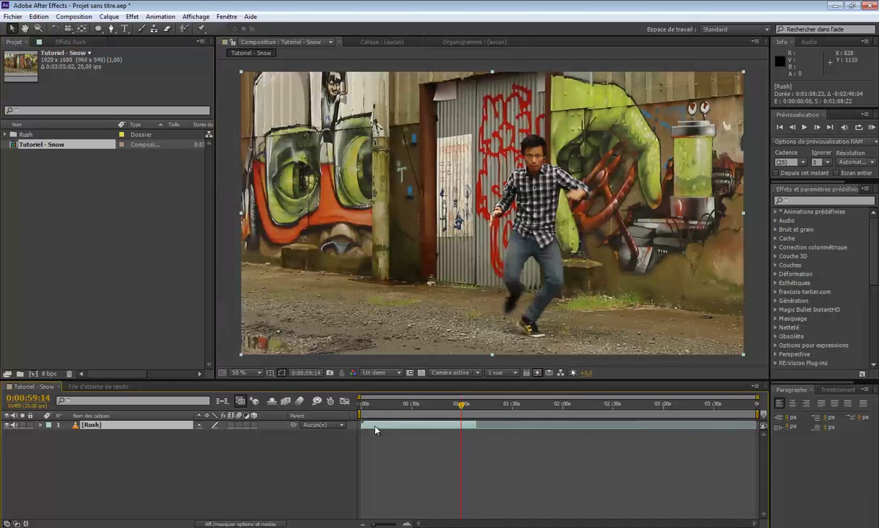
{"action": "left_click_drag", "start_coordinate": [360, 425], "coordinate": [442, 427]}
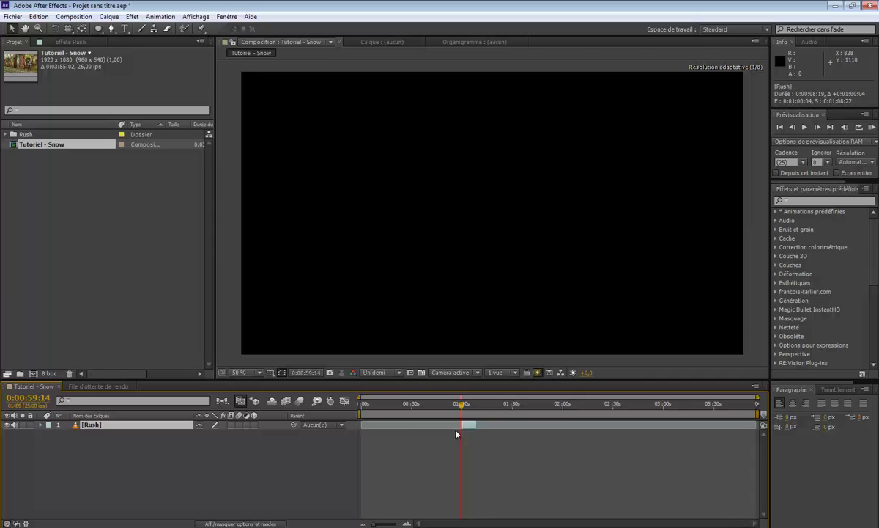
{"action": "left_click_drag", "start_coordinate": [361, 408], "coordinate": [459, 416]}
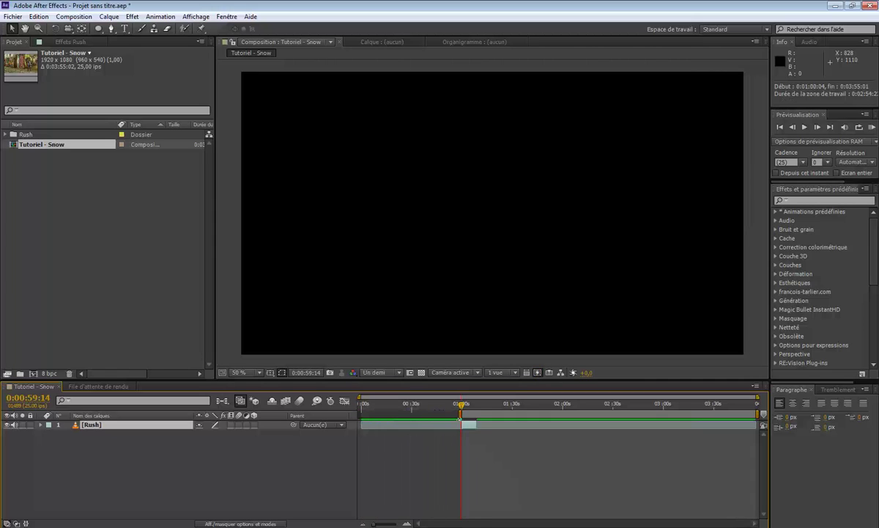
{"action": "left_click_drag", "start_coordinate": [755, 404], "coordinate": [478, 425]}
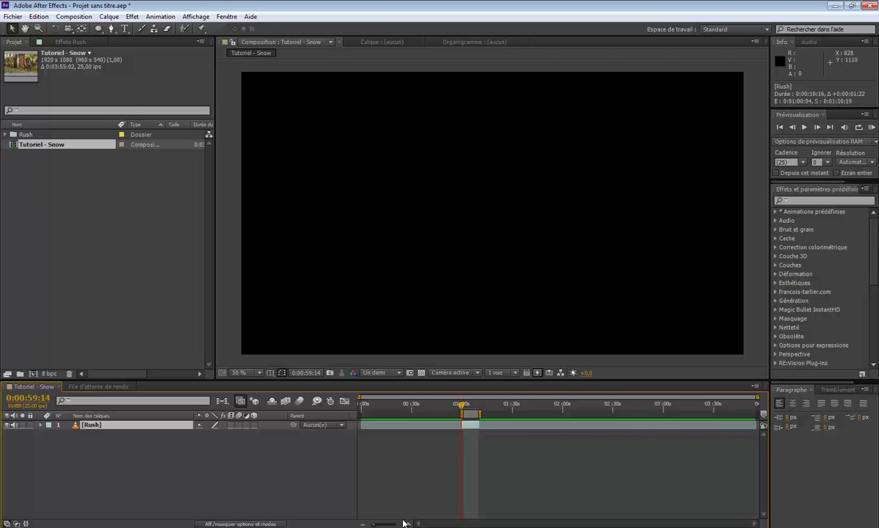
Extend the Rush layer's end to about 0:01:12:09, match the work area's end to it, and trim the composition to the work area.
{"action": "left_click_drag", "start_coordinate": [403, 522], "coordinate": [406, 524]}
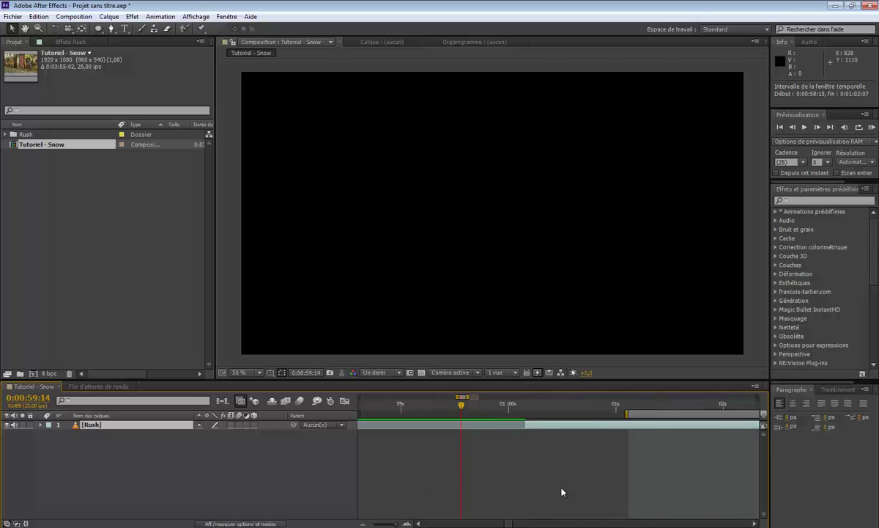
{"action": "left_click", "coordinate": [377, 523]}
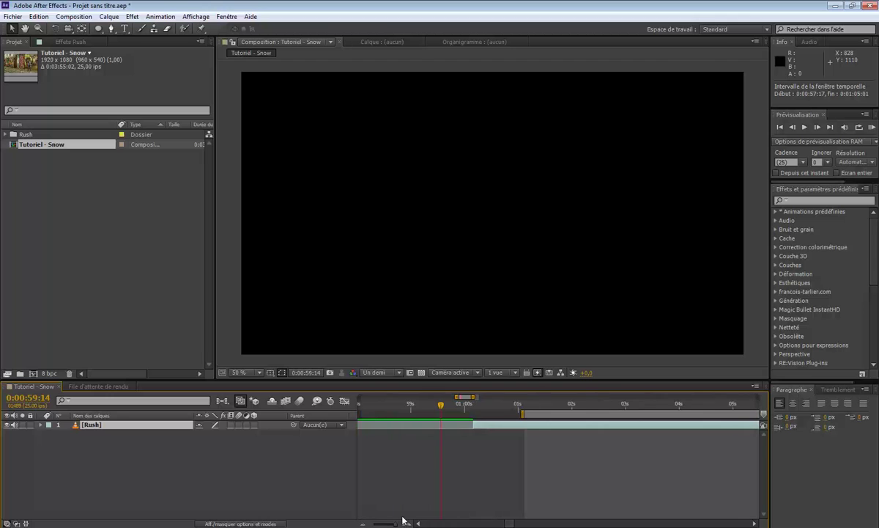
{"action": "left_click", "coordinate": [363, 523]}
{"action": "key", "text": "space"}
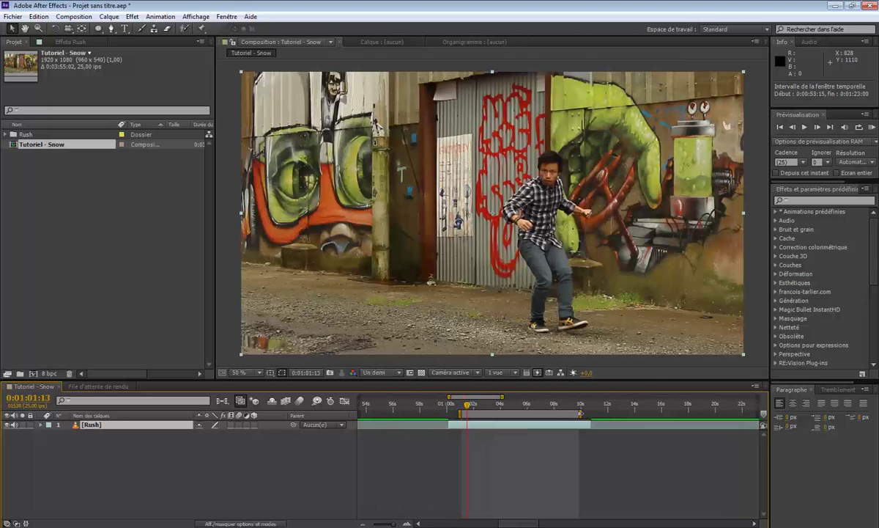
{"action": "left_click_drag", "start_coordinate": [581, 413], "coordinate": [612, 412]}
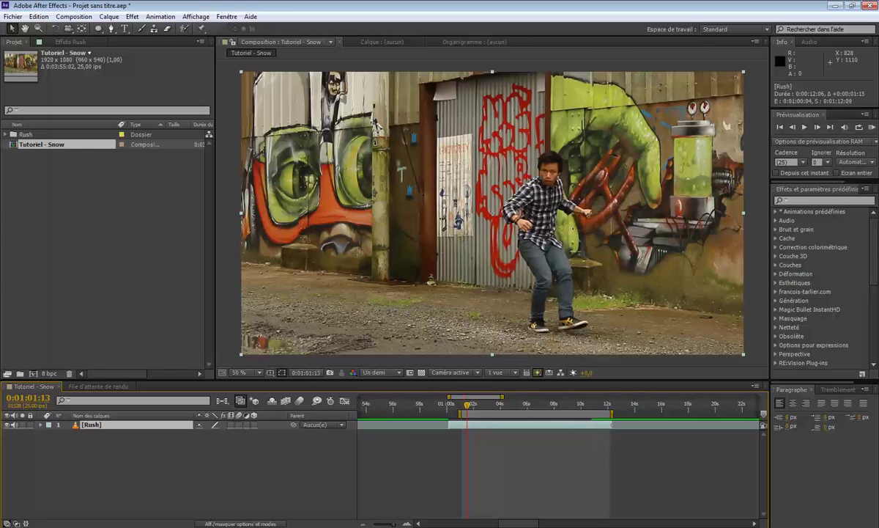
{"action": "right_click", "coordinate": [581, 414]}
{"action": "left_click", "coordinate": [579, 442]}
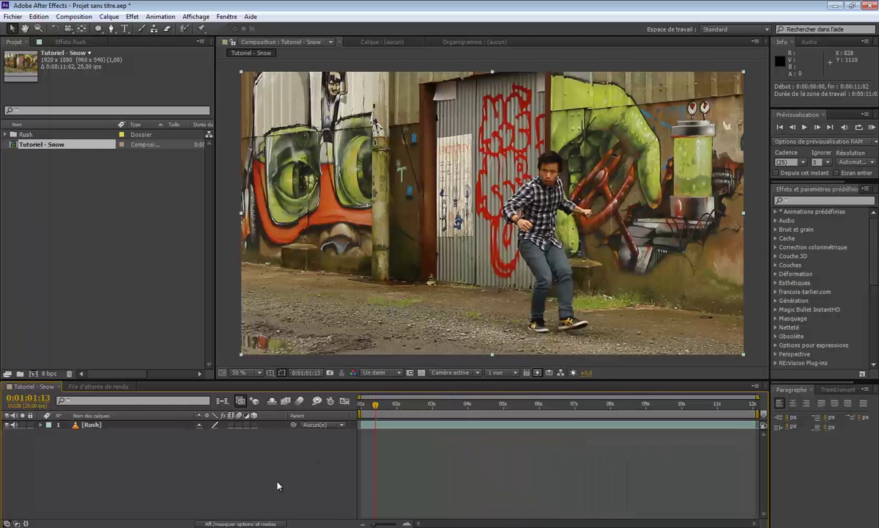
Scrub through the trimmed clip, mute the Rush layer's audio, and leave the playhead at 0:01:02:13.
{"action": "left_click_drag", "start_coordinate": [374, 405], "coordinate": [754, 404]}
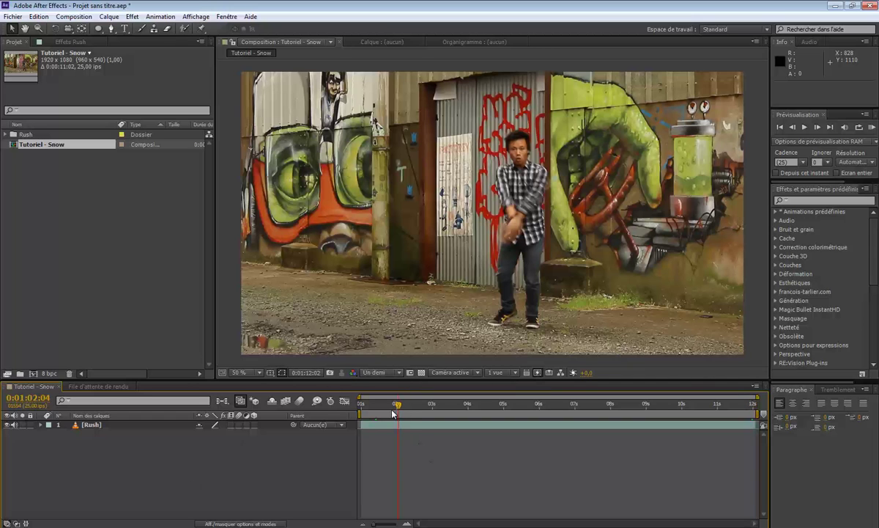
{"action": "left_click_drag", "start_coordinate": [393, 414], "coordinate": [364, 414]}
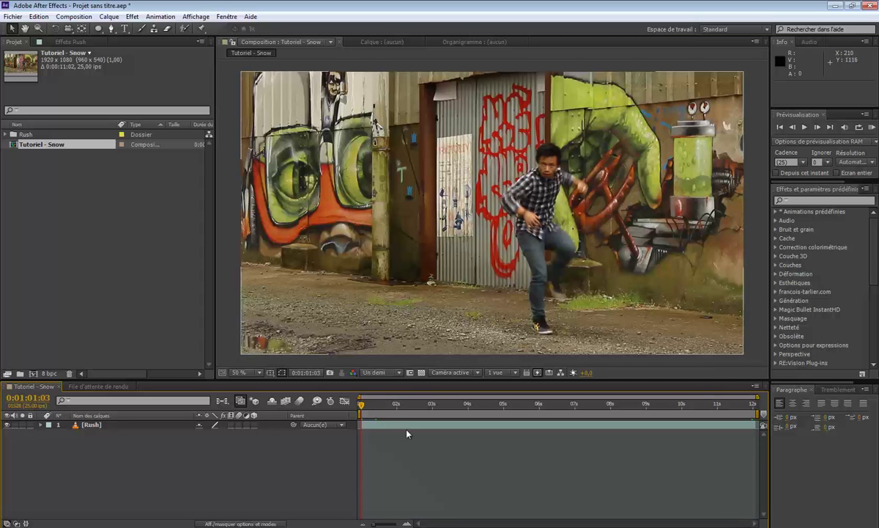
{"action": "left_click_drag", "start_coordinate": [380, 404], "coordinate": [412, 408]}
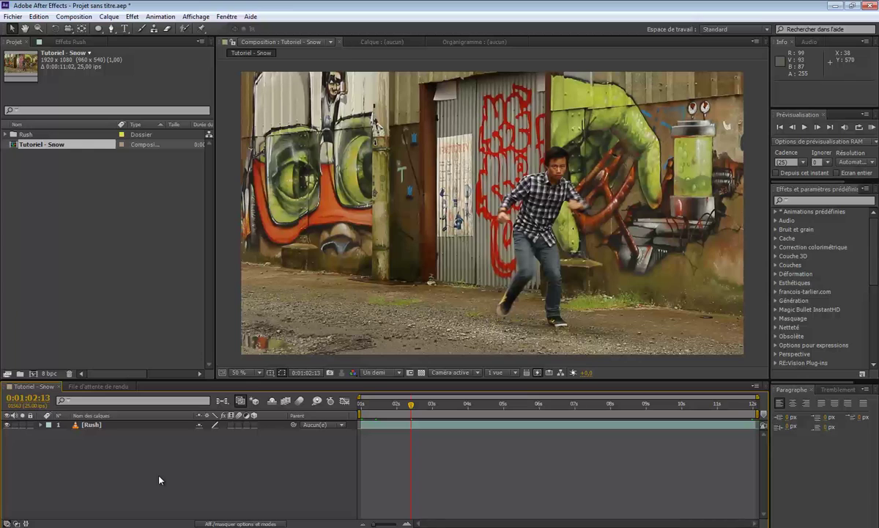
Create a blue 1920 x 1080 solid named Sol and make it a 3D layer.
{"action": "key", "text": "ctrl+y"}
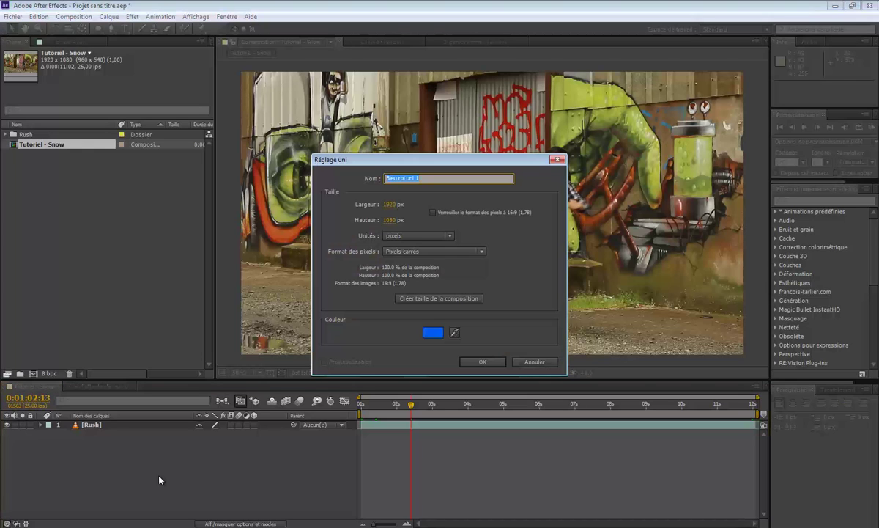
{"action": "type", "text": "Sol"}
{"action": "key", "text": "Return"}
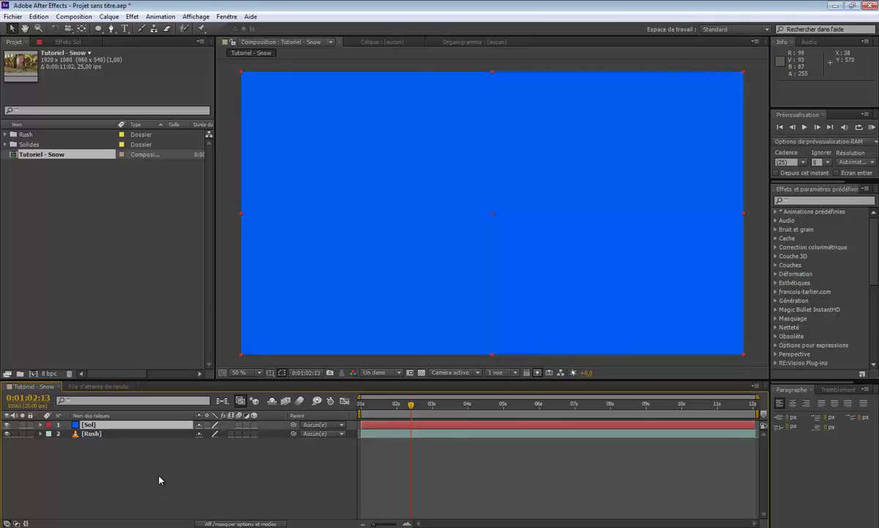
{"action": "left_click", "coordinate": [254, 424]}
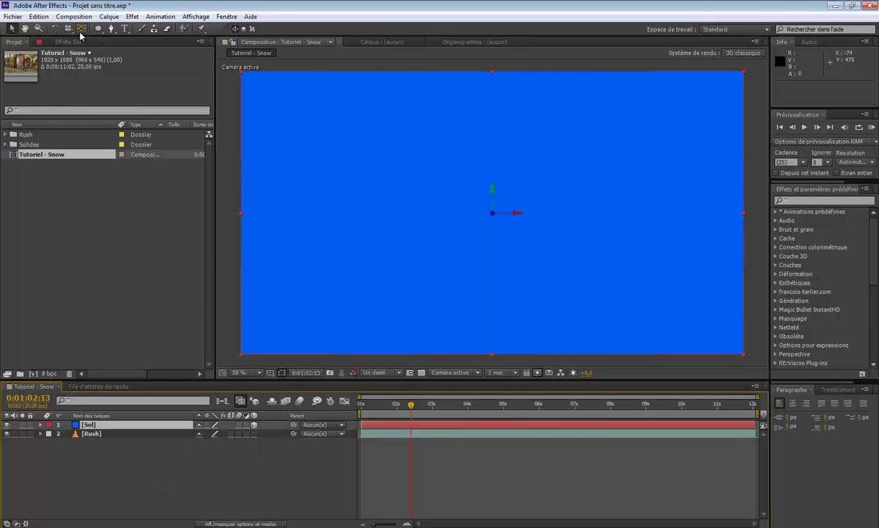
Rotate the Sol layer nearly flat, to about 274° on X, and move it onto the ground at about 857, 968, 72.
{"action": "left_click", "coordinate": [55, 28]}
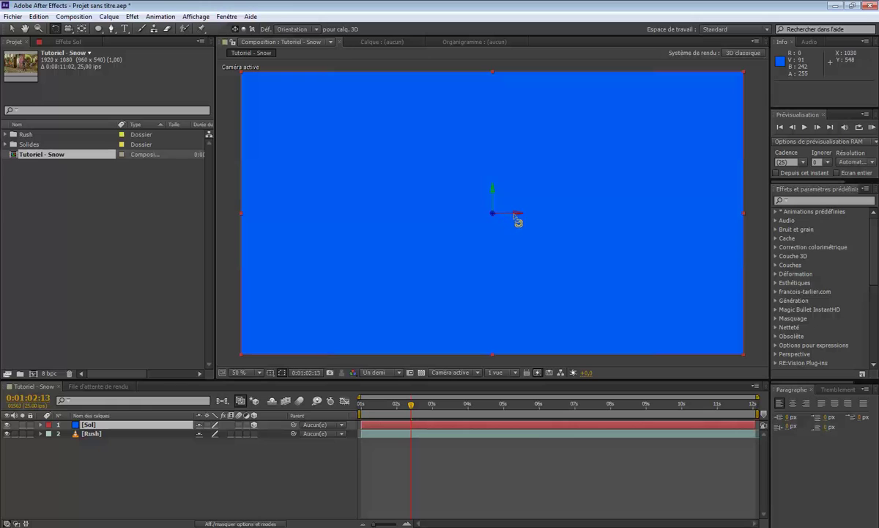
{"action": "left_click_drag", "start_coordinate": [516, 212], "coordinate": [518, 191]}
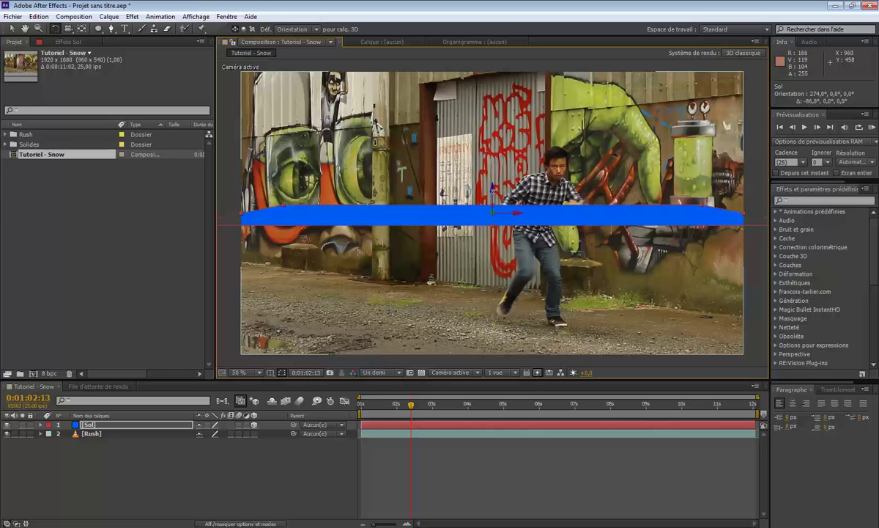
{"action": "left_click_drag", "start_coordinate": [493, 192], "coordinate": [492, 328]}
{"action": "left_click", "coordinate": [12, 28]}
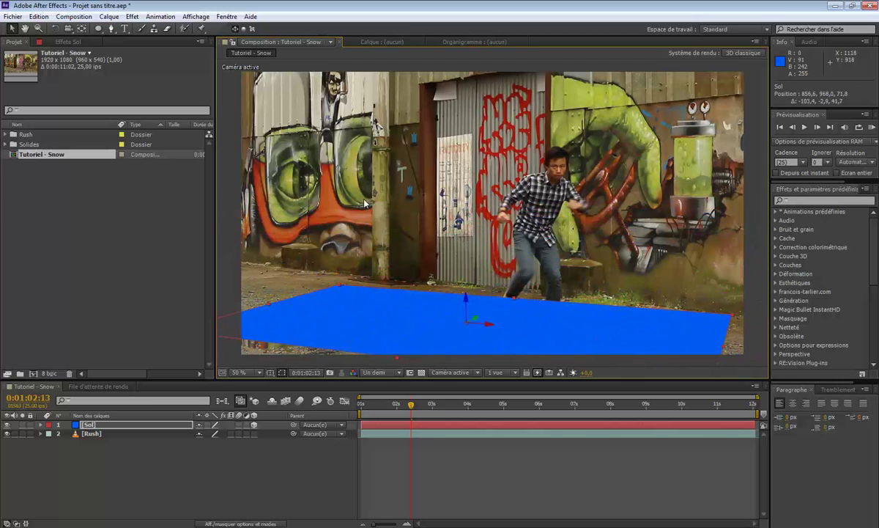
Refine the Sol layer's tilt to follow the ground, with an orientation of about 274.6°, 358.4°, 22.0°.
{"action": "left_click", "coordinate": [56, 29]}
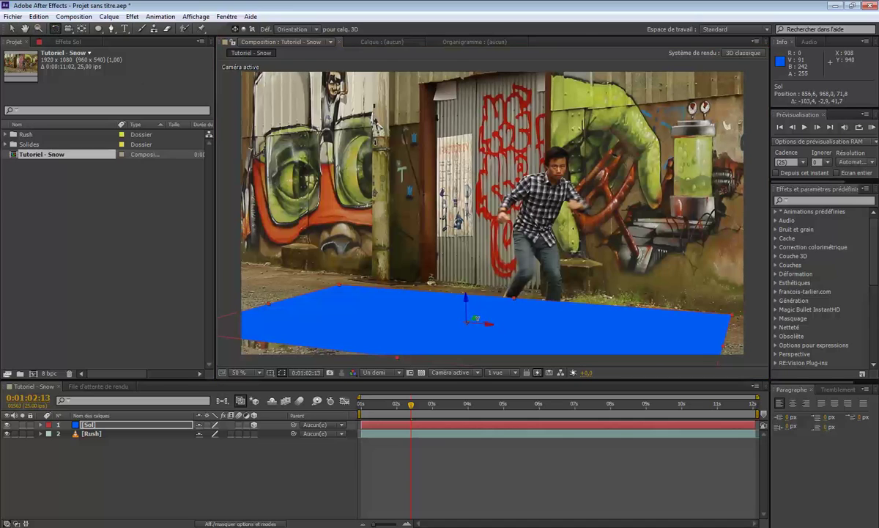
{"action": "left_click_drag", "start_coordinate": [476, 315], "coordinate": [478, 318]}
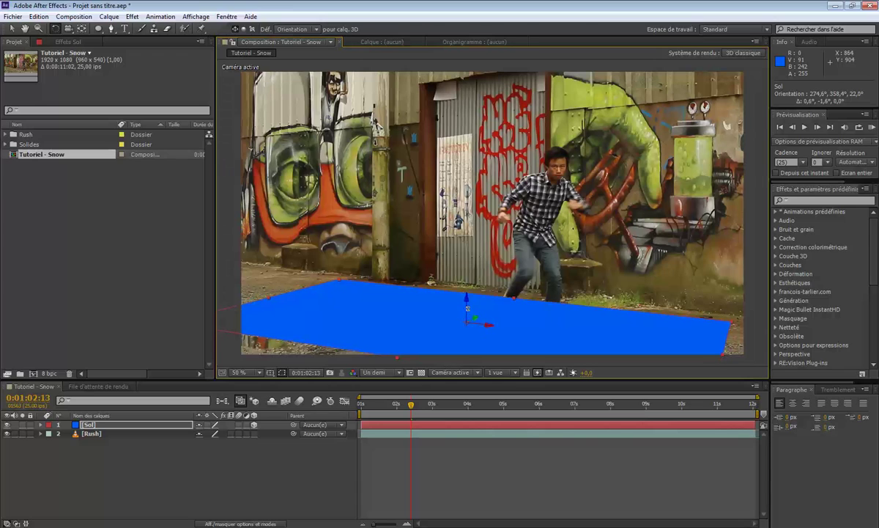
{"action": "left_click", "coordinate": [467, 306]}
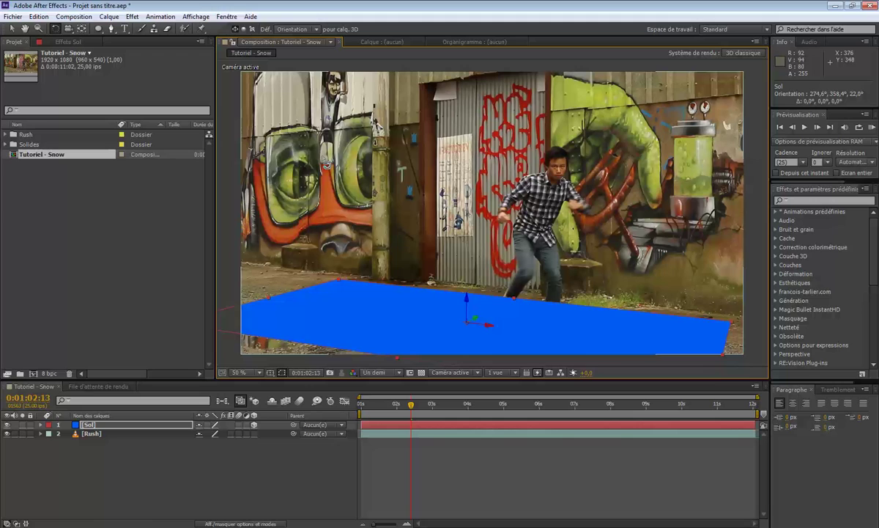
Scale the Sol layer to about 201% by 131% to cover the ground and move it to about 843.8, 970.2, 40.3.
{"action": "key", "text": "v"}
{"action": "key", "text": "comma"}
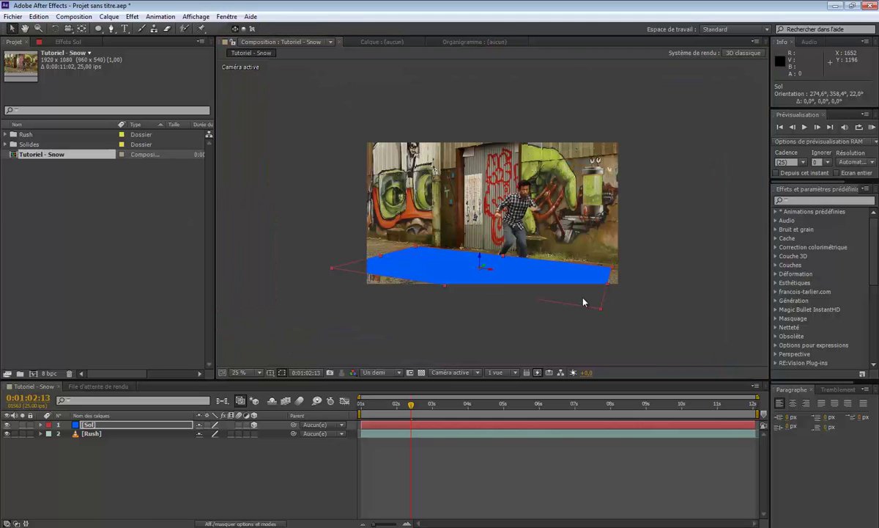
{"action": "left_click_drag", "start_coordinate": [602, 309], "coordinate": [635, 342]}
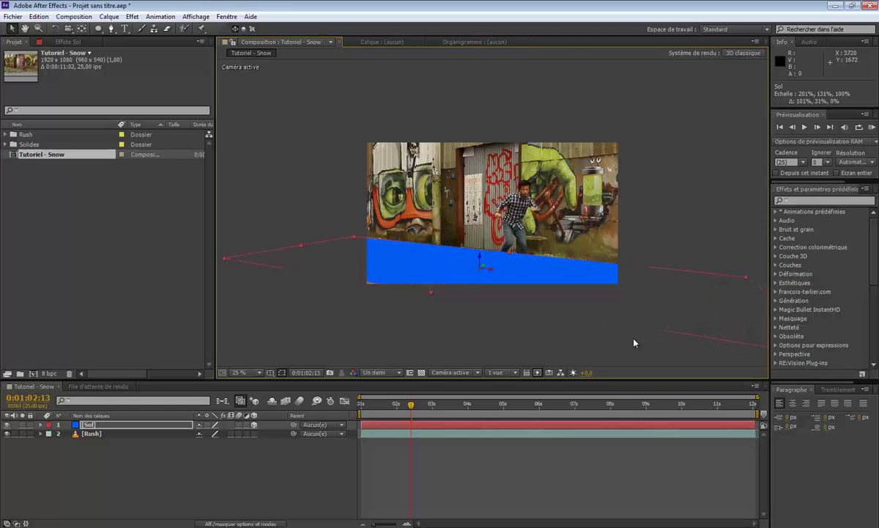
{"action": "key", "text": "period"}
{"action": "key", "text": "comma"}
{"action": "key", "text": "period"}
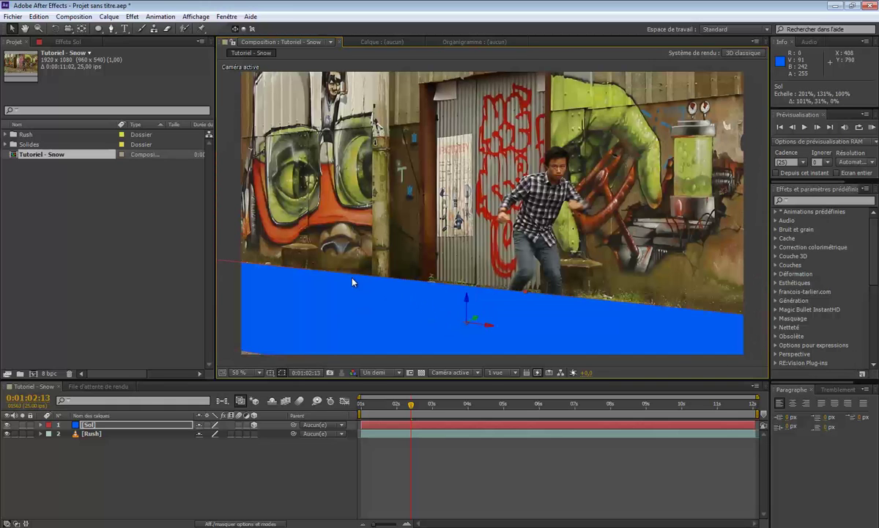
{"action": "left_click_drag", "start_coordinate": [478, 323], "coordinate": [444, 314]}
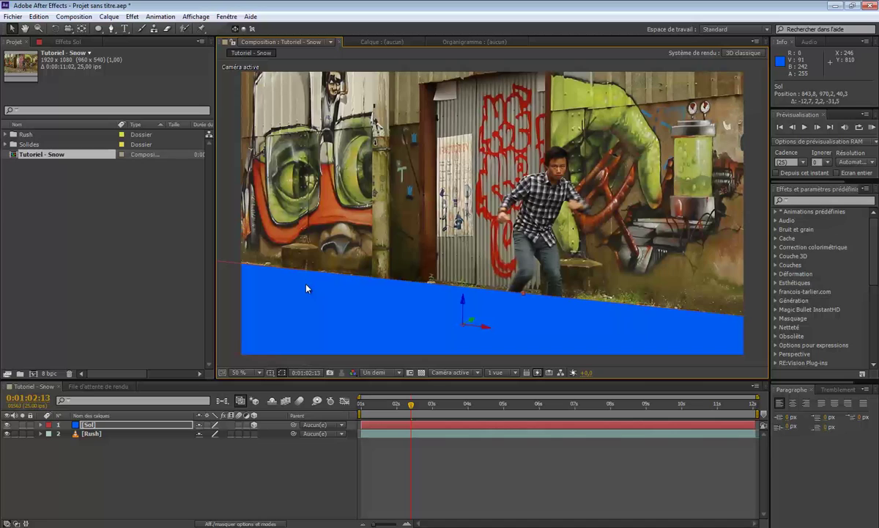
Find the Grille effect and apply it to the Sol layer.
{"action": "left_click", "coordinate": [823, 200]}
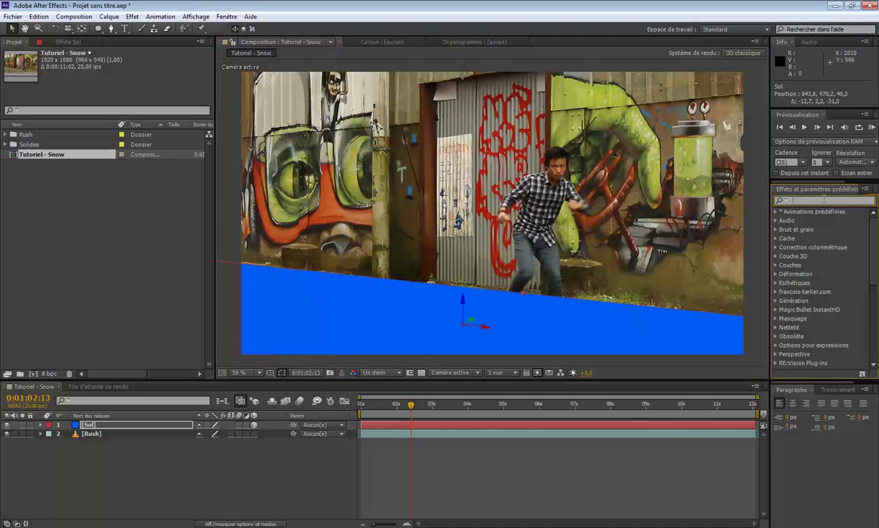
{"action": "type", "text": "grill"}
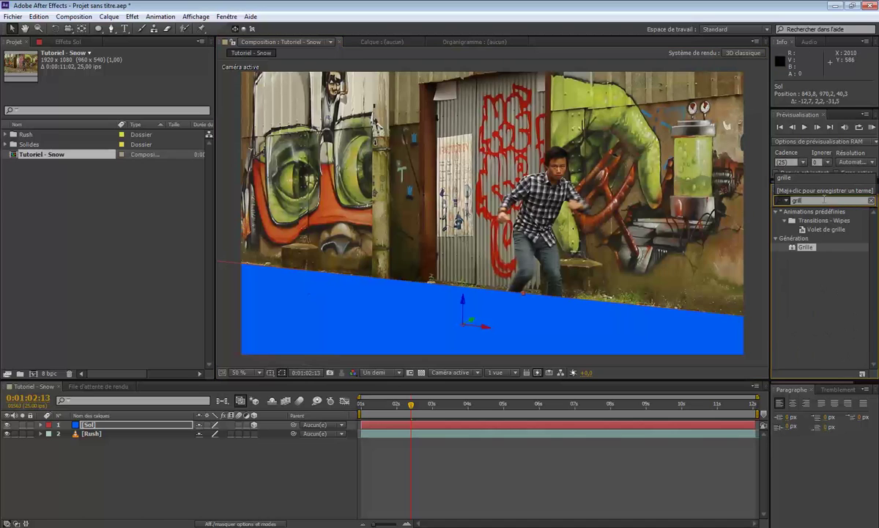
{"action": "left_click_drag", "start_coordinate": [812, 247], "coordinate": [474, 338]}
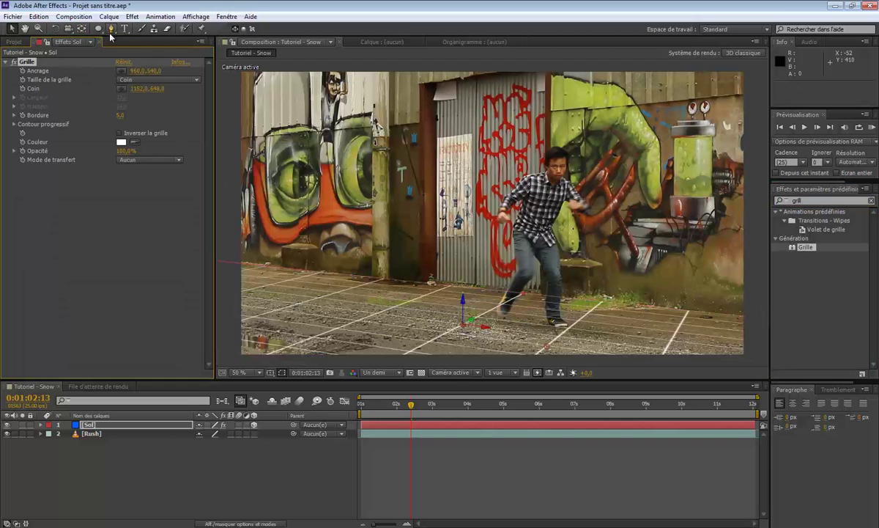
Rotate the Sol grid to match the ground's perspective, with an orientation of about 274.2°, 359.3°, 27.9°.
{"action": "left_click", "coordinate": [55, 29]}
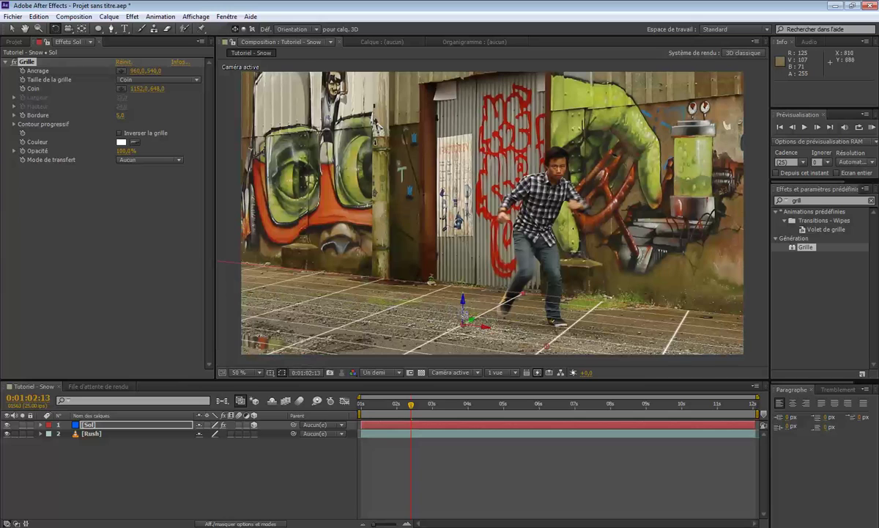
{"action": "left_click_drag", "start_coordinate": [464, 304], "coordinate": [475, 318]}
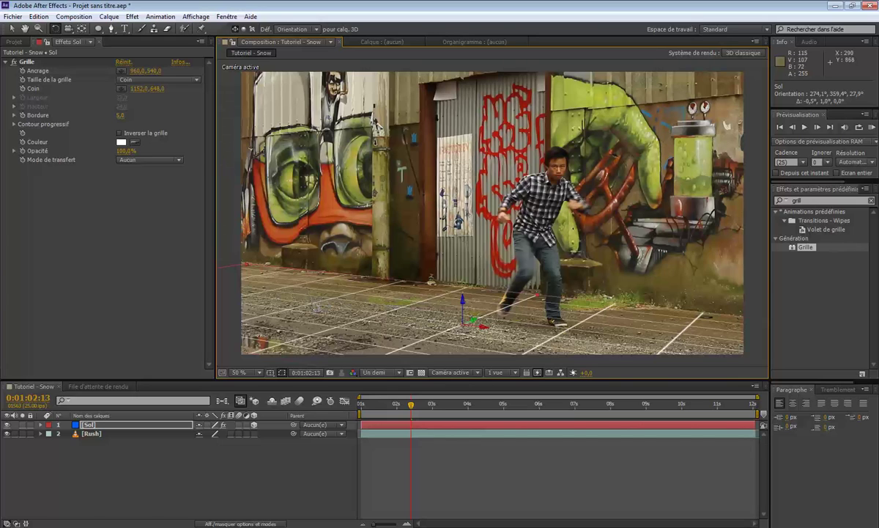
{"action": "key", "text": "comma"}
{"action": "left_click_drag", "start_coordinate": [315, 247], "coordinate": [302, 245]}
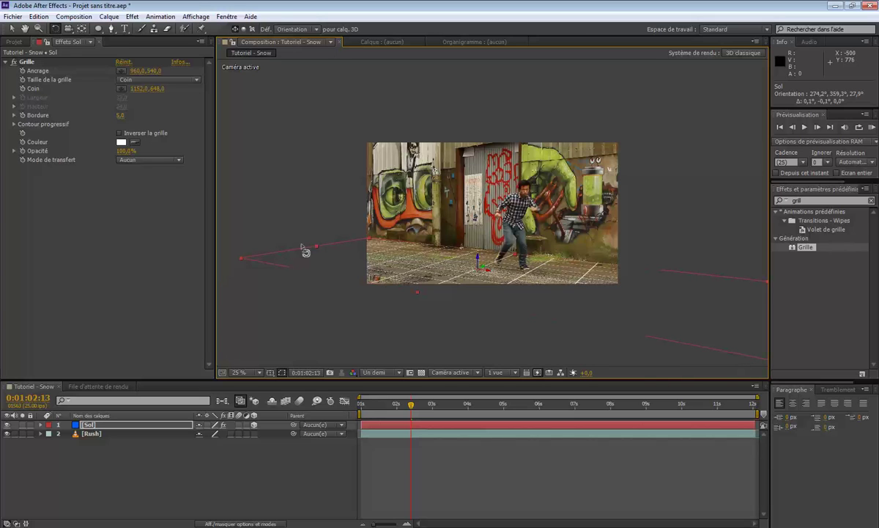
{"action": "left_click", "coordinate": [11, 29]}
{"action": "key", "text": "period"}
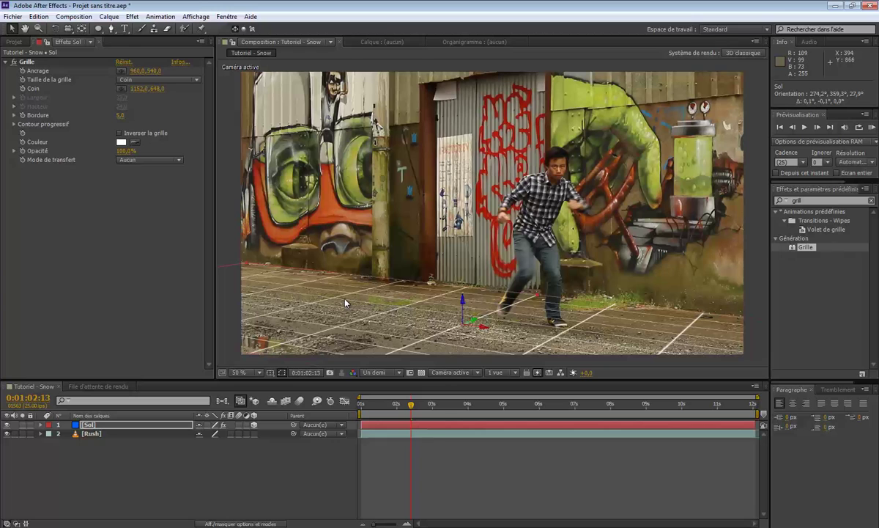
Preview the footage up to 0:01:03:05 and enlarge the Sol layer to about 222% by 139%, undoing the accidental move.
{"action": "key", "text": "space"}
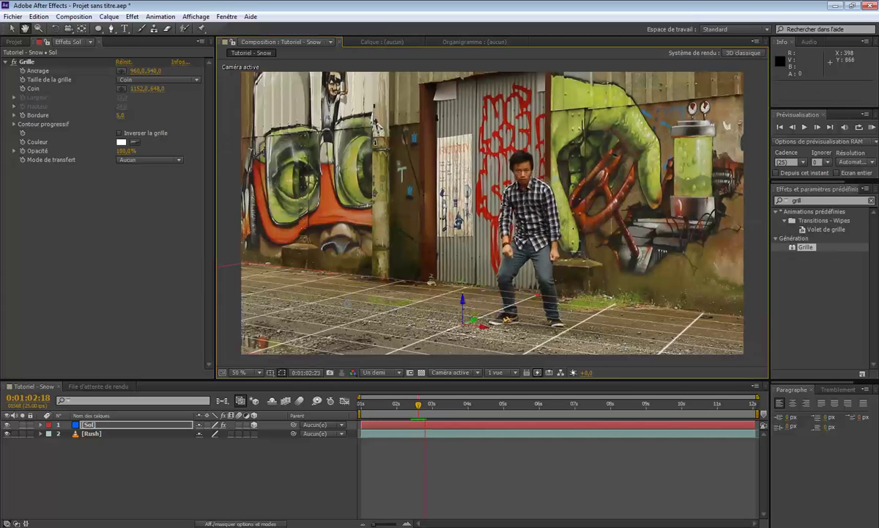
{"action": "left_click_drag", "start_coordinate": [318, 283], "coordinate": [406, 299]}
{"action": "left_click_drag", "start_coordinate": [284, 255], "coordinate": [279, 264]}
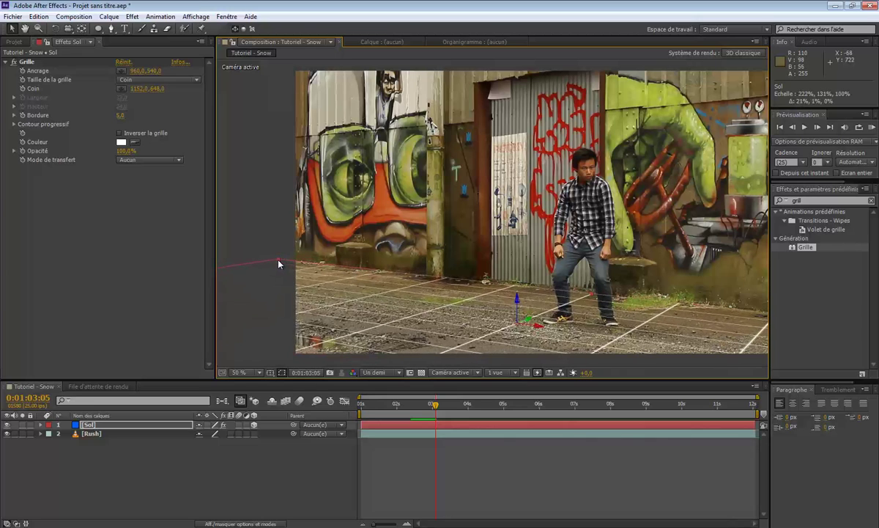
{"action": "key", "text": "comma"}
{"action": "left_click_drag", "start_coordinate": [441, 294], "coordinate": [438, 298]}
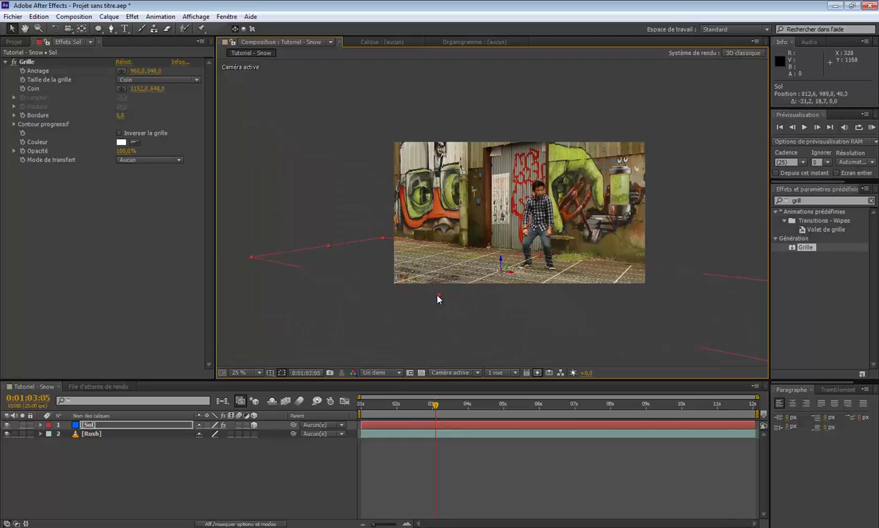
{"action": "key", "text": "ctrl+z"}
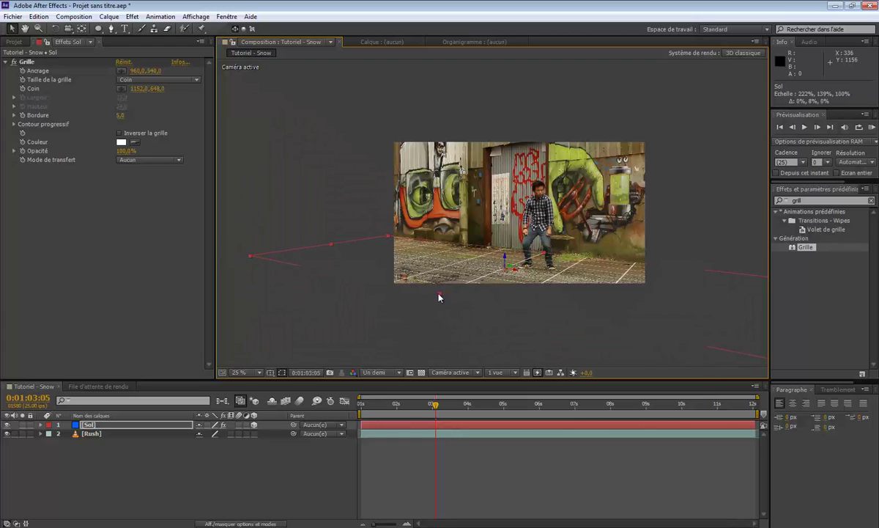
{"action": "key", "text": "period"}
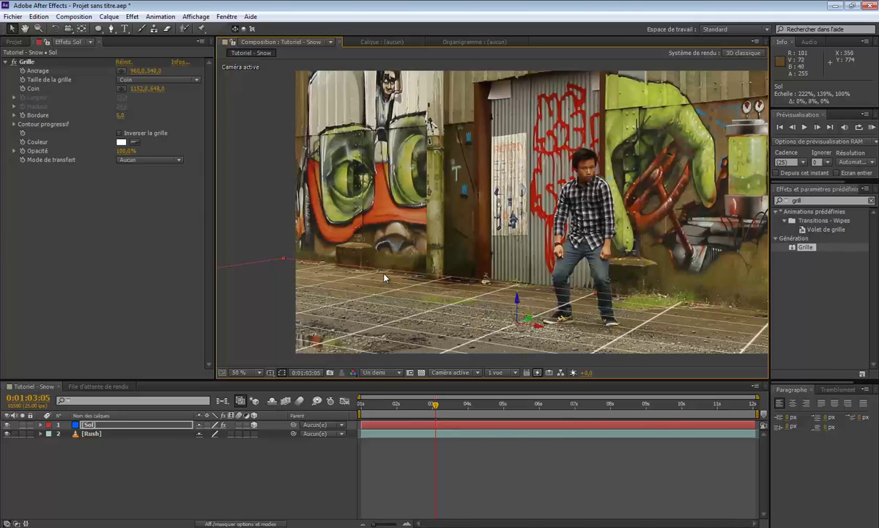
Fine-tune the Sol layer's orientation to about 274.0°, 359.6°, 27.9°, and deselect it to check the grid against the ground.
{"action": "left_click", "coordinate": [55, 29]}
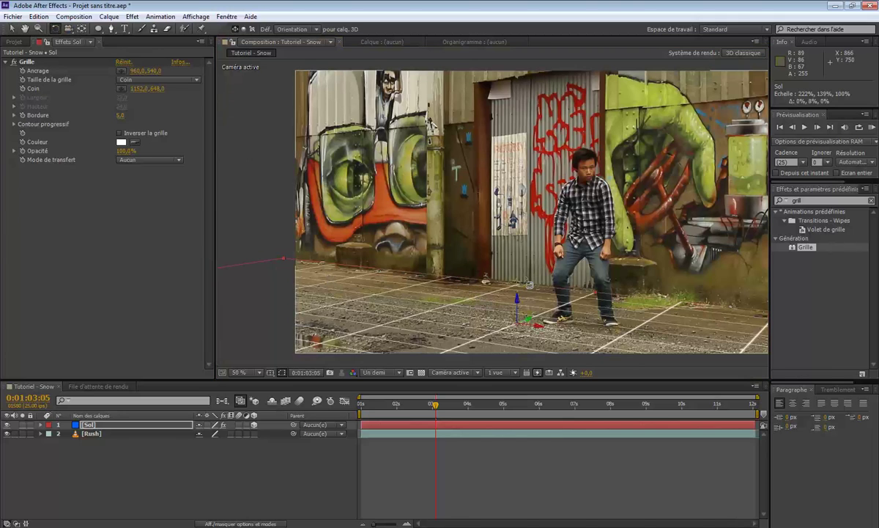
{"action": "left_click_drag", "start_coordinate": [503, 306], "coordinate": [515, 303]}
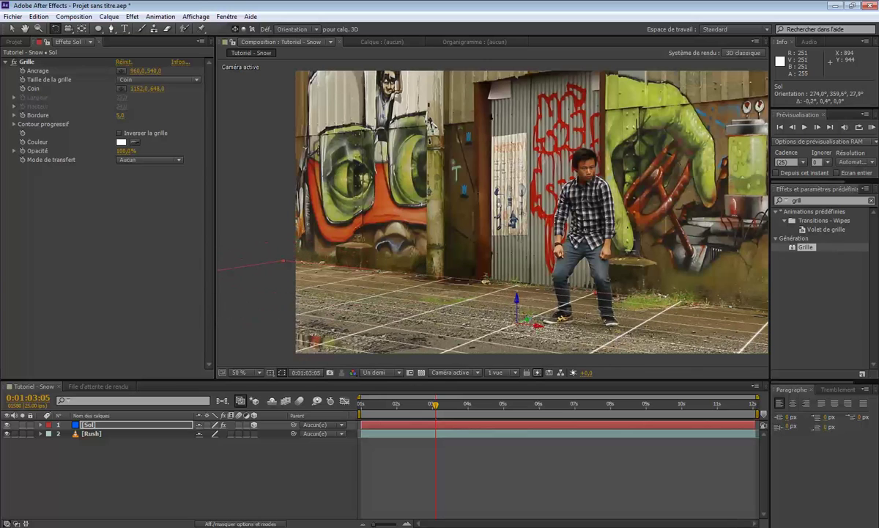
{"action": "left_click", "coordinate": [281, 483]}
{"action": "key", "text": "comma"}
{"action": "key", "text": "period"}
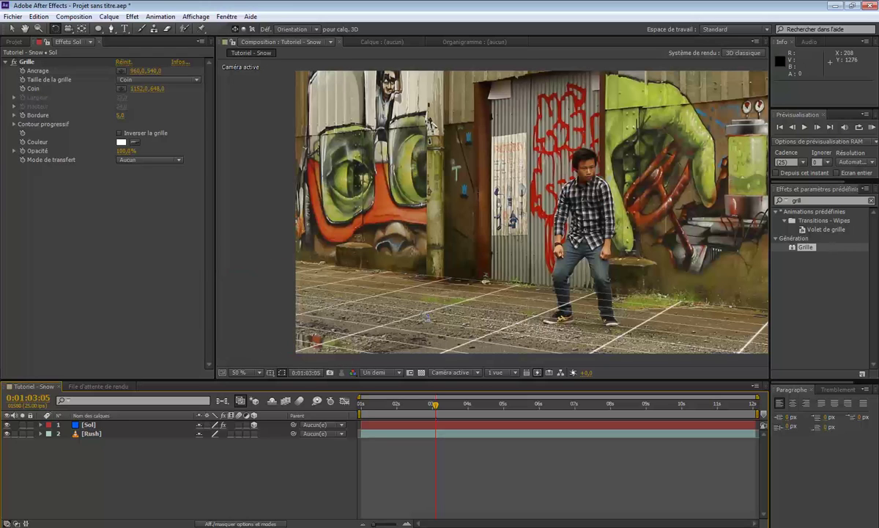
{"action": "key", "text": "period"}
{"action": "key", "text": "comma"}
{"action": "key", "text": "comma"}
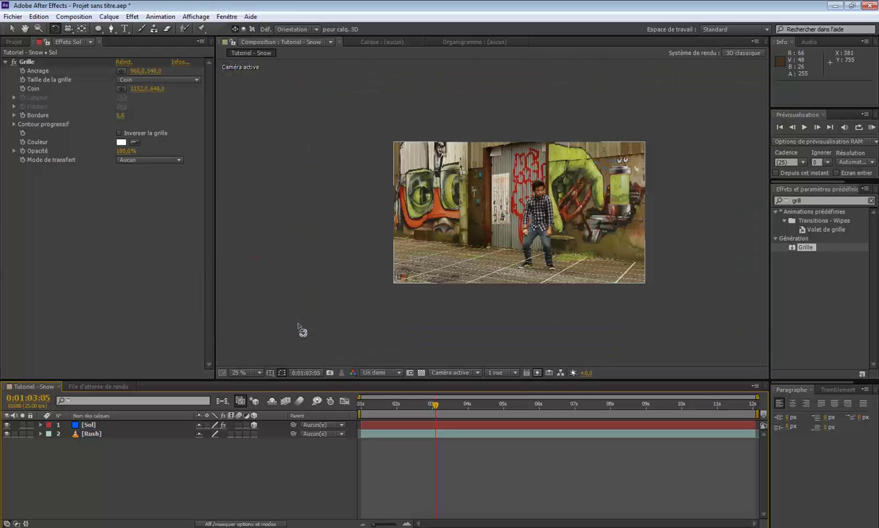
Duplicate the Sol layer and name the copy Mur.
{"action": "left_click", "coordinate": [91, 425]}
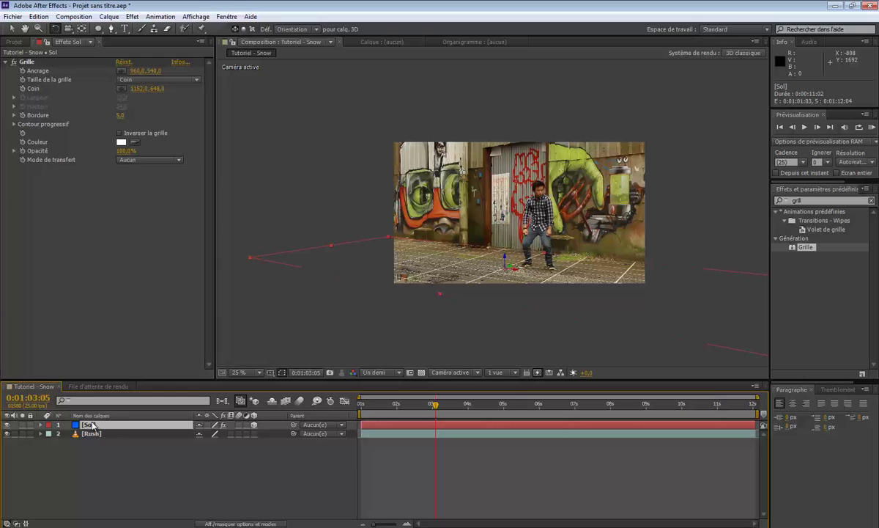
{"action": "key", "text": "ctrl+d"}
{"action": "key", "text": "Return"}
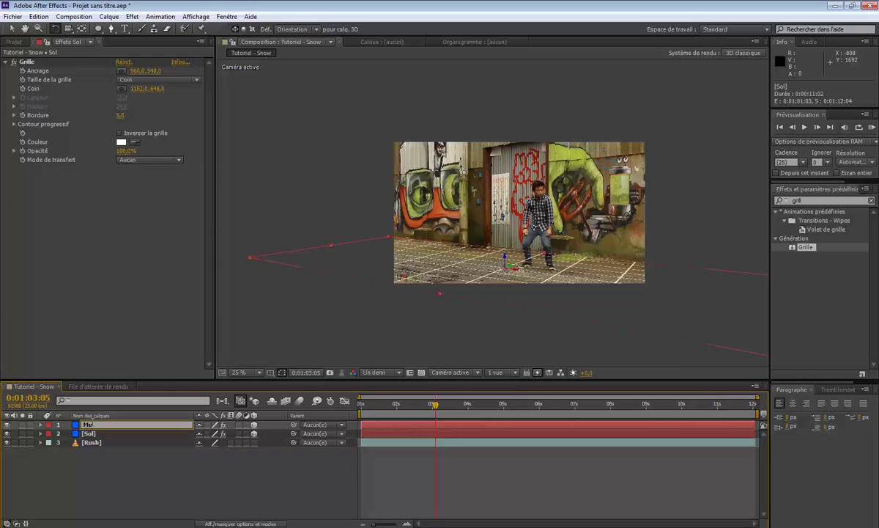
{"action": "type", "text": "Mur"}
{"action": "key", "text": "Return"}
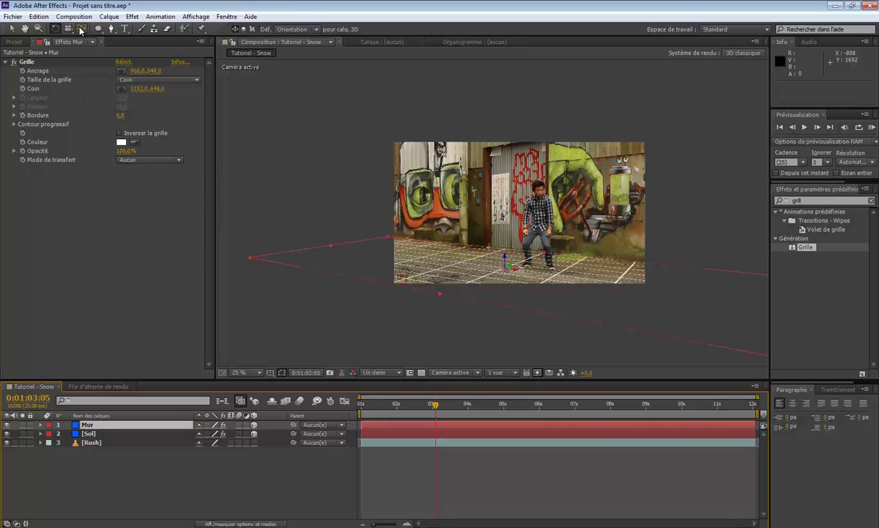
Try to rotate the Mur layer into line with the wall, undo the rotation, and select the Sol layer.
{"action": "key", "text": "period"}
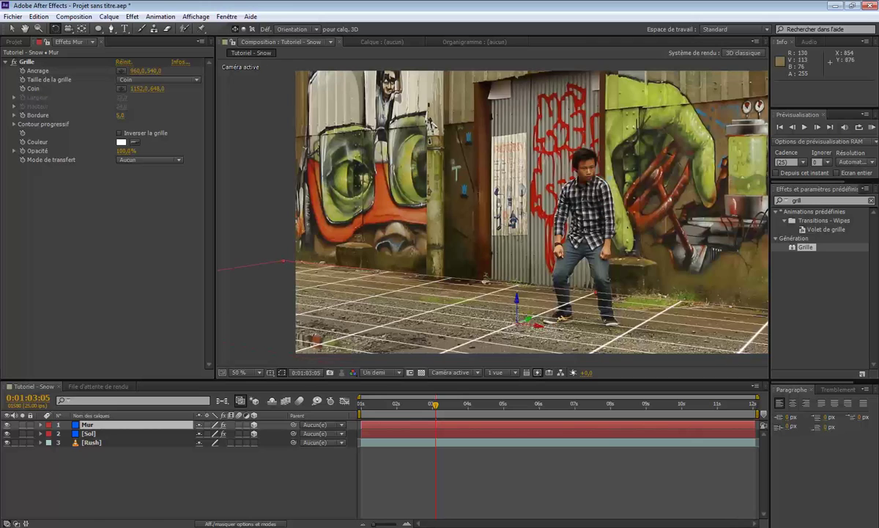
{"action": "left_click_drag", "start_coordinate": [550, 327], "coordinate": [570, 315]}
{"action": "key", "text": "ctrl+z"}
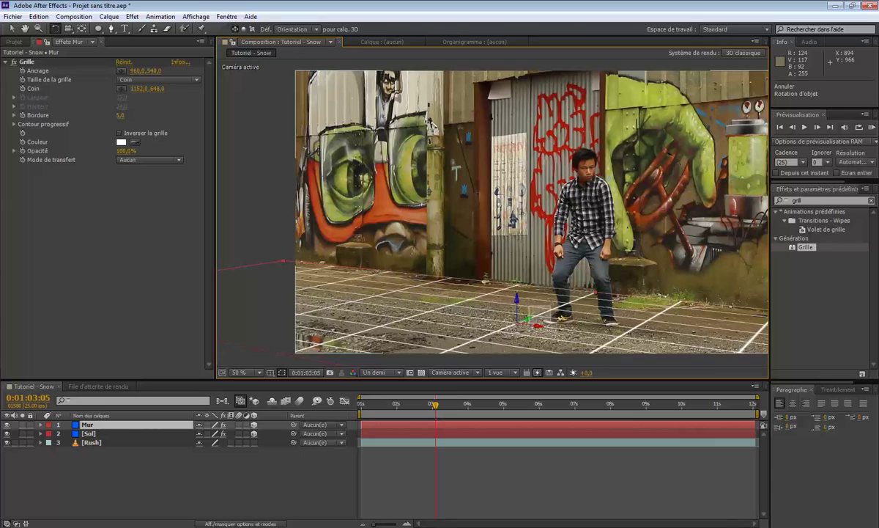
{"action": "left_click", "coordinate": [144, 433]}
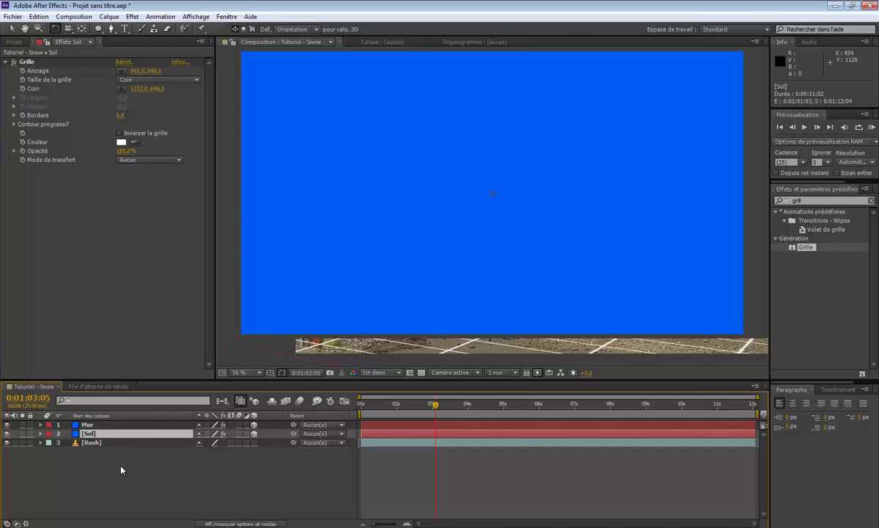
{"action": "double_click", "coordinate": [135, 433]}
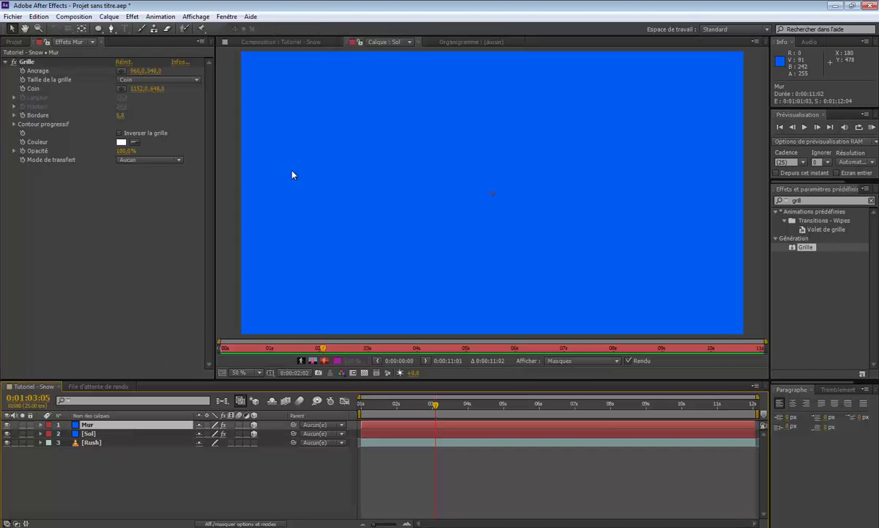
{"action": "left_click", "coordinate": [275, 42]}
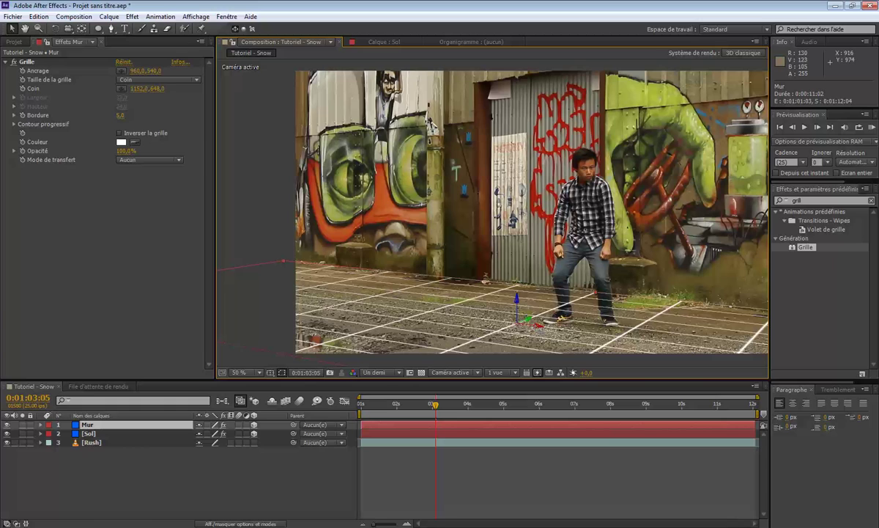
{"action": "mouse_move", "coordinate": [505, 311]}
{"action": "left_mouse_down"}
{"action": "mouse_move", "coordinate": [545, 326]}
{"action": "mouse_move", "coordinate": [511, 313]}
{"action": "left_mouse_up"}
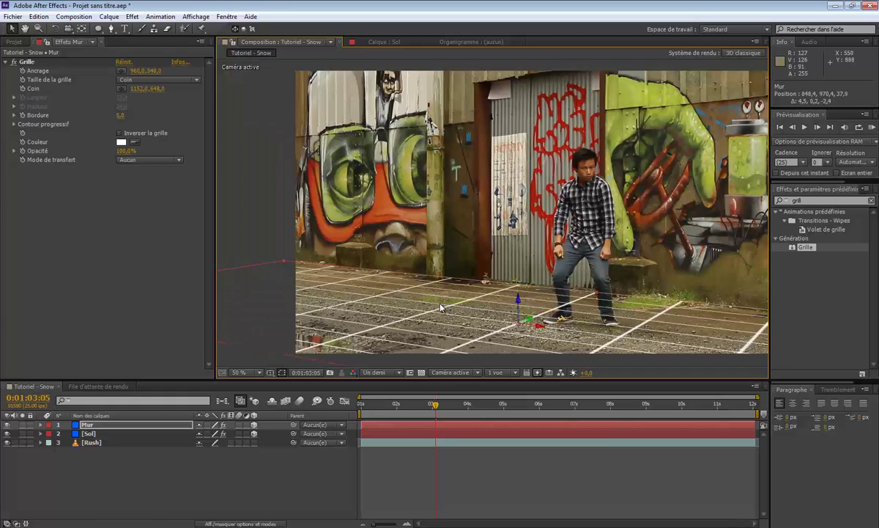
{"action": "key", "text": "ctrl+z"}
Rotate the Mur solid by about -90° around its X axis so its grid stands upright from the floor.
{"action": "left_click", "coordinate": [57, 29]}
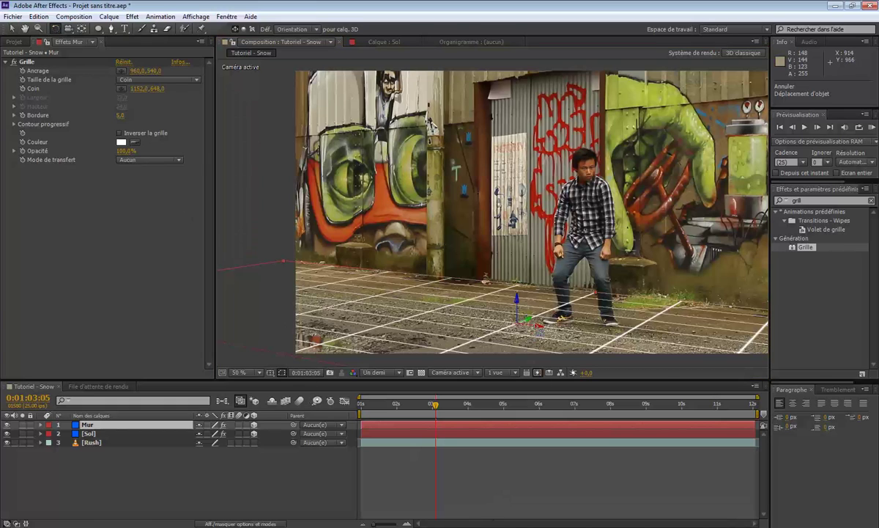
{"action": "left_click_drag", "start_coordinate": [507, 310], "coordinate": [527, 305]}
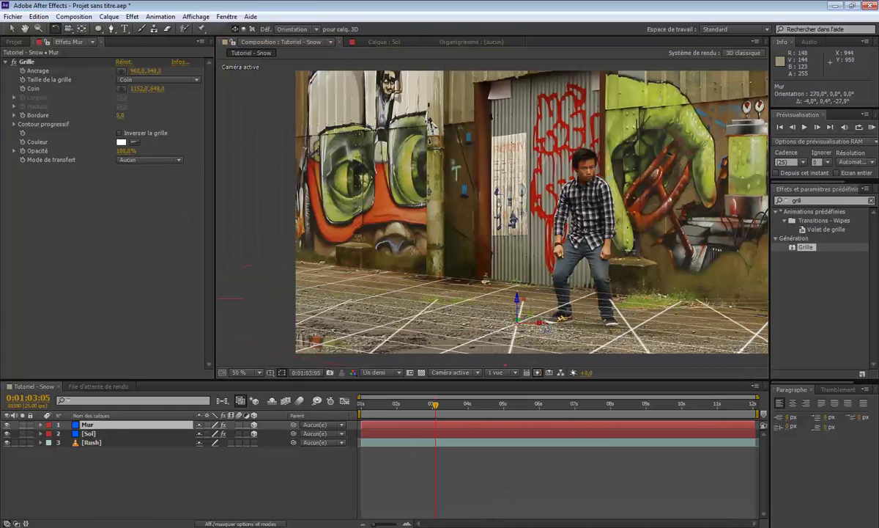
{"action": "key", "text": "ctrl+z"}
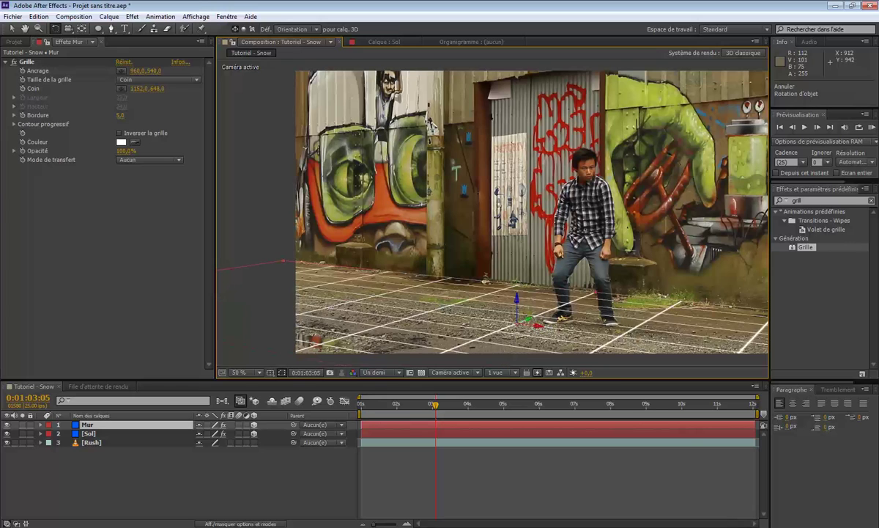
{"action": "left_click_drag", "start_coordinate": [521, 310], "coordinate": [535, 294]}
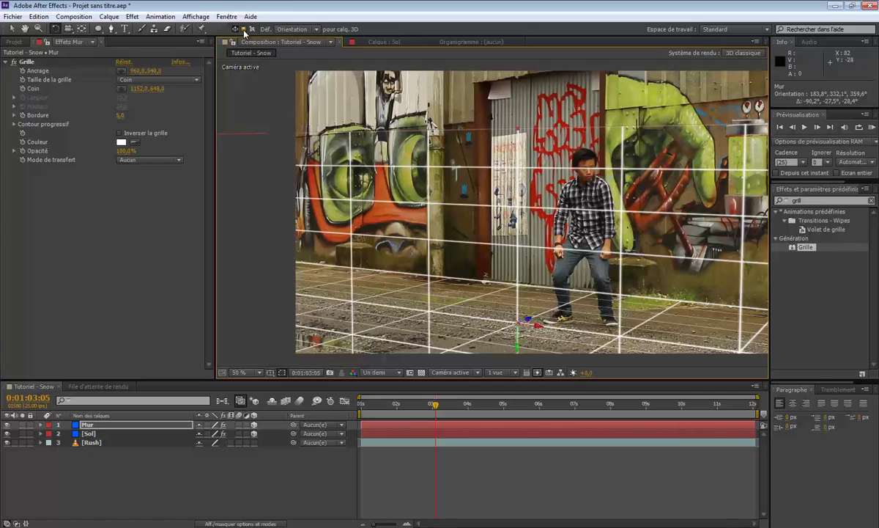
Move the Mur solid to about 1199.7, 203.1, 650.2, aligning its lower edge with the wall's base, with its Grille effect temporarily off.
{"action": "key", "text": "v"}
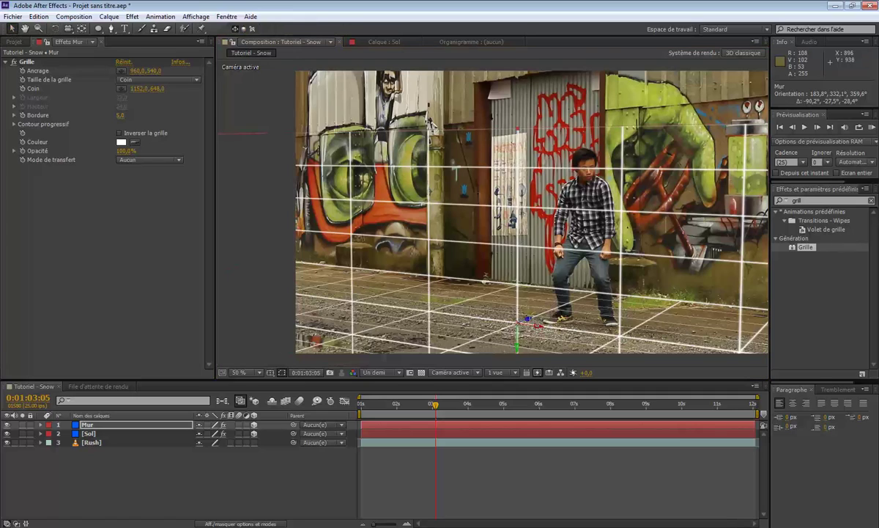
{"action": "left_click_drag", "start_coordinate": [506, 308], "coordinate": [850, 180]}
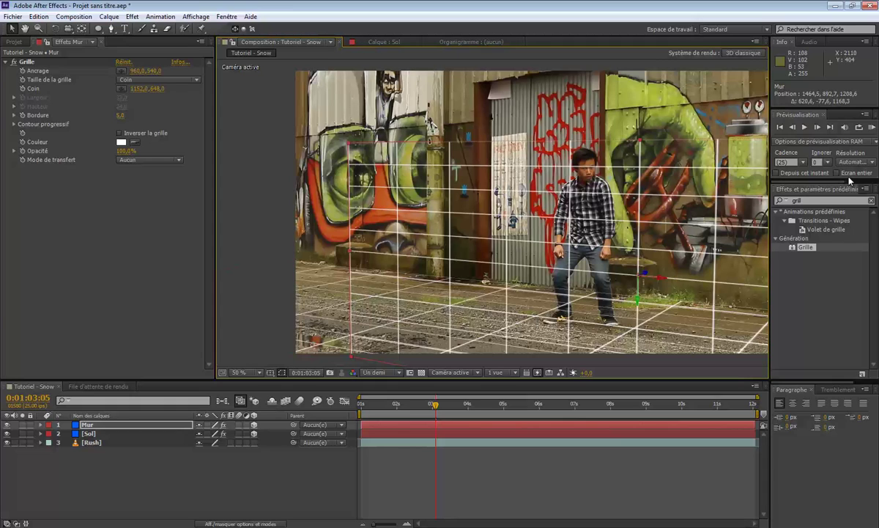
{"action": "left_click", "coordinate": [13, 61]}
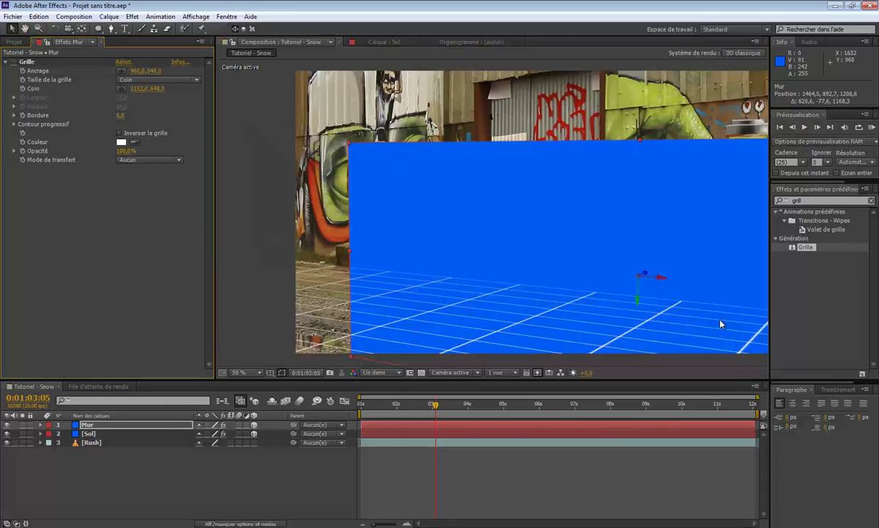
{"action": "left_click_drag", "start_coordinate": [655, 278], "coordinate": [507, 324]}
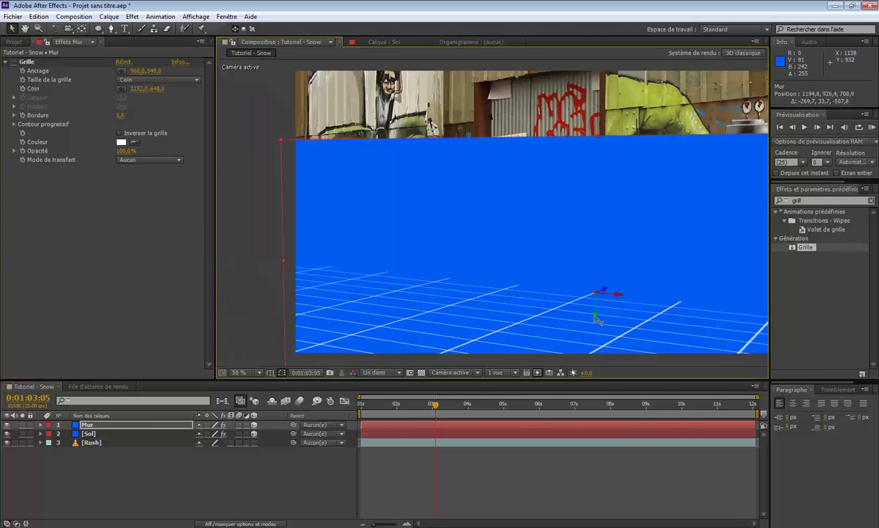
{"action": "left_click_drag", "start_coordinate": [597, 319], "coordinate": [586, 128]}
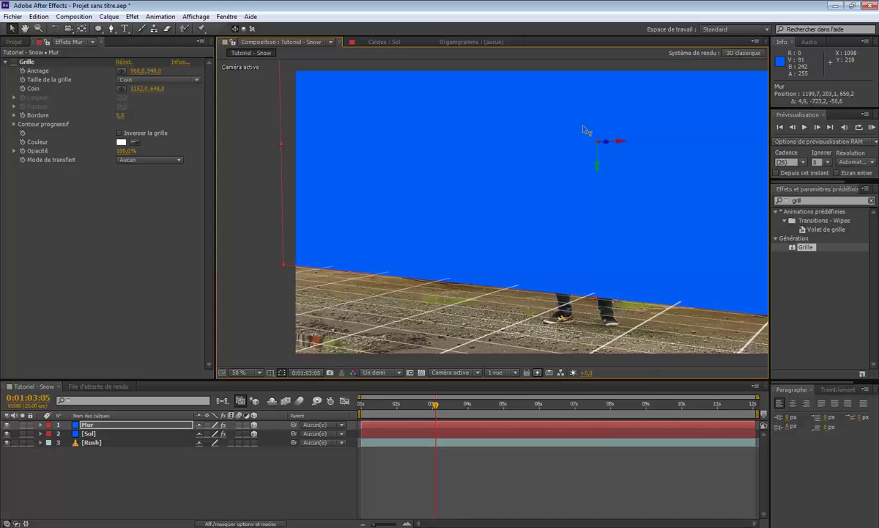
{"action": "left_click", "coordinate": [13, 61]}
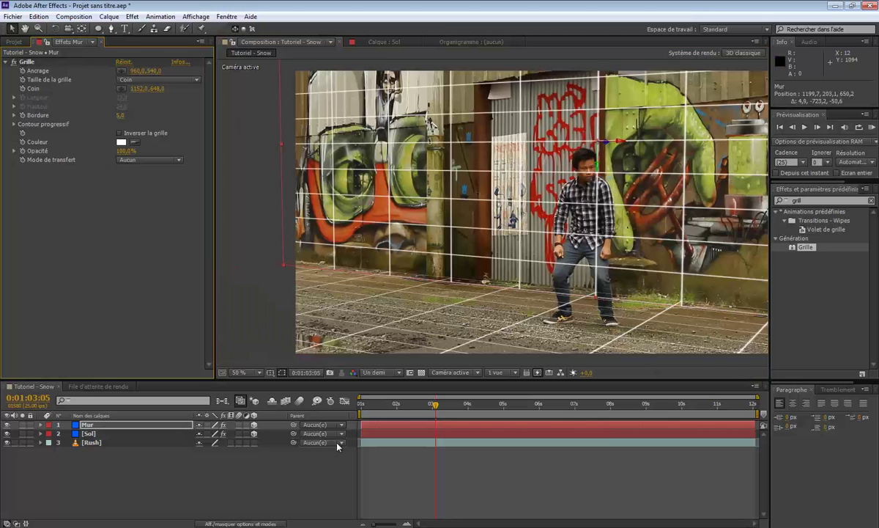
{"action": "key", "text": "comma"}
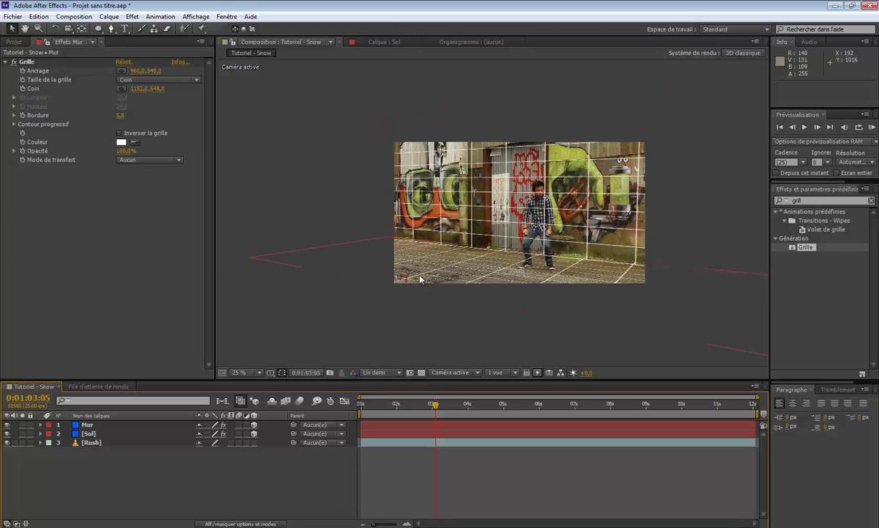
{"action": "key", "text": "period"}
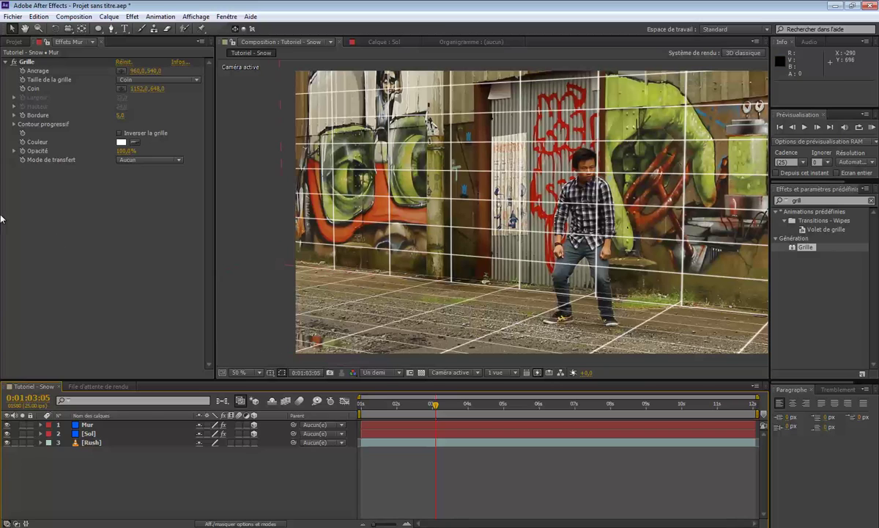
Disable the Grille effect on the Mur and Sol layers and hide both layers.
{"action": "left_click", "coordinate": [5, 62]}
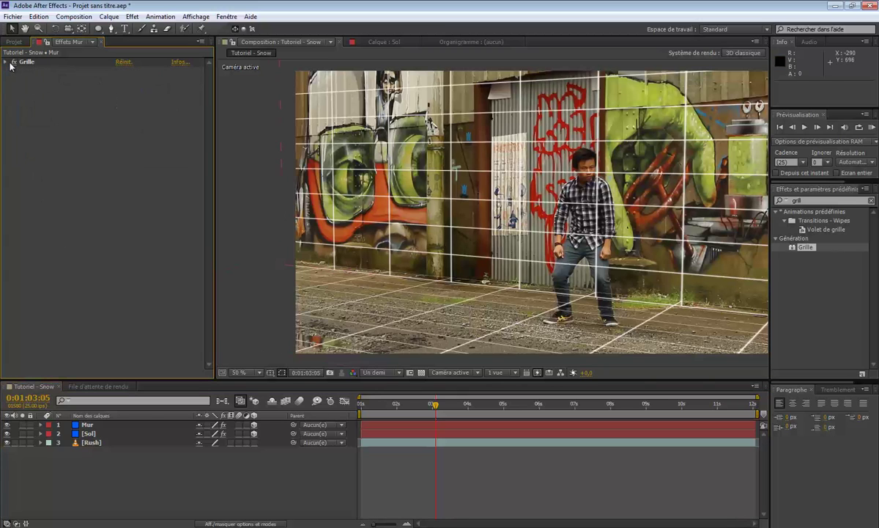
{"action": "left_click", "coordinate": [13, 61]}
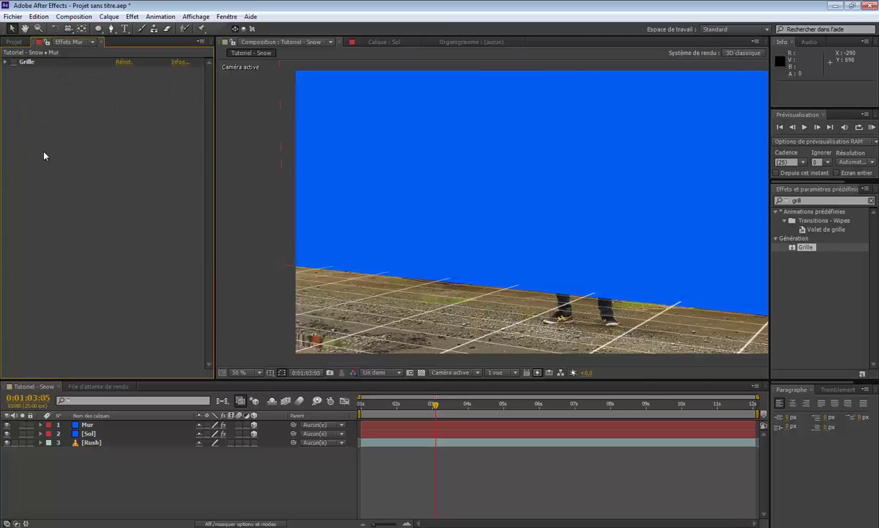
{"action": "left_click", "coordinate": [6, 424]}
{"action": "left_click", "coordinate": [87, 433]}
{"action": "left_click", "coordinate": [13, 61]}
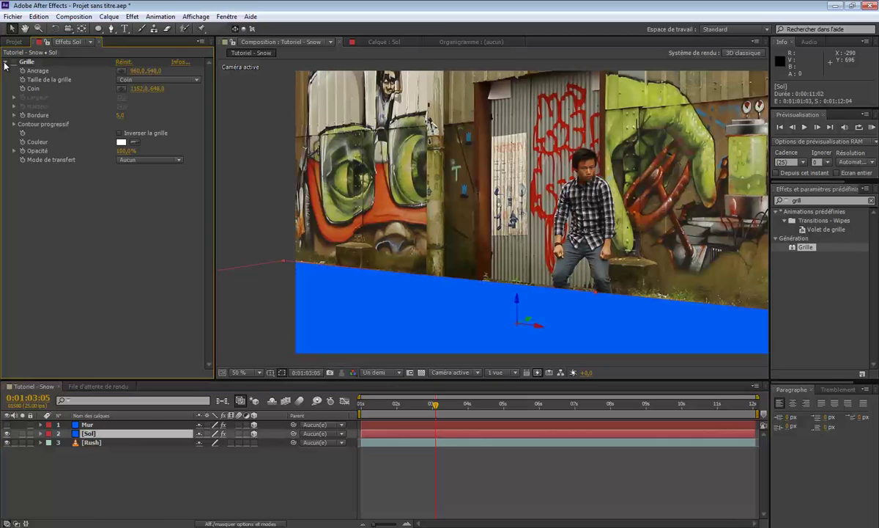
{"action": "left_click", "coordinate": [5, 61]}
{"action": "left_click", "coordinate": [6, 433]}
Create a composition-sized solid named Particular and apply the Trapcode Particular effect to it.
{"action": "left_click", "coordinate": [70, 456]}
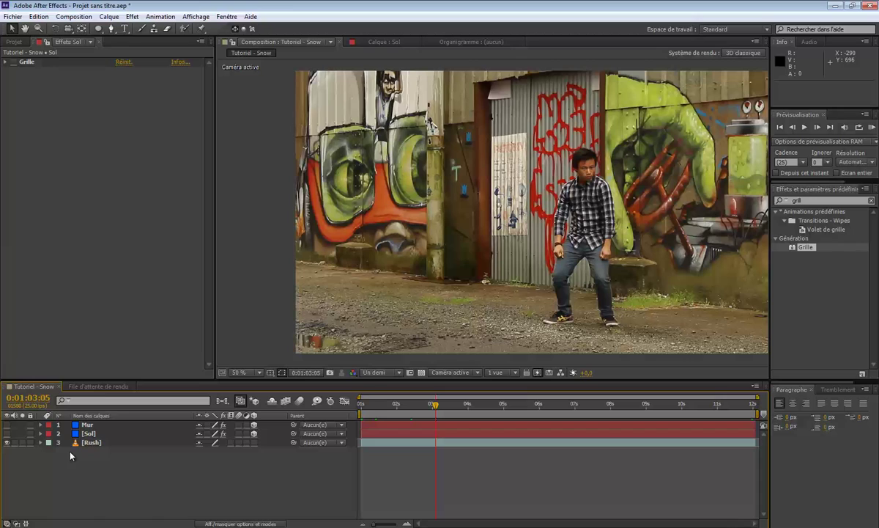
{"action": "key", "text": "ctrl+y"}
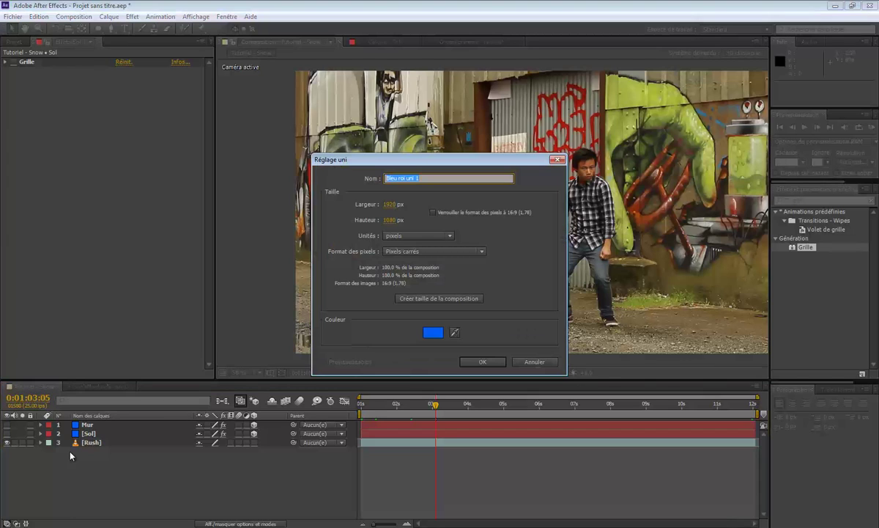
{"action": "type", "text": "Particular"}
{"action": "key", "text": "Return"}
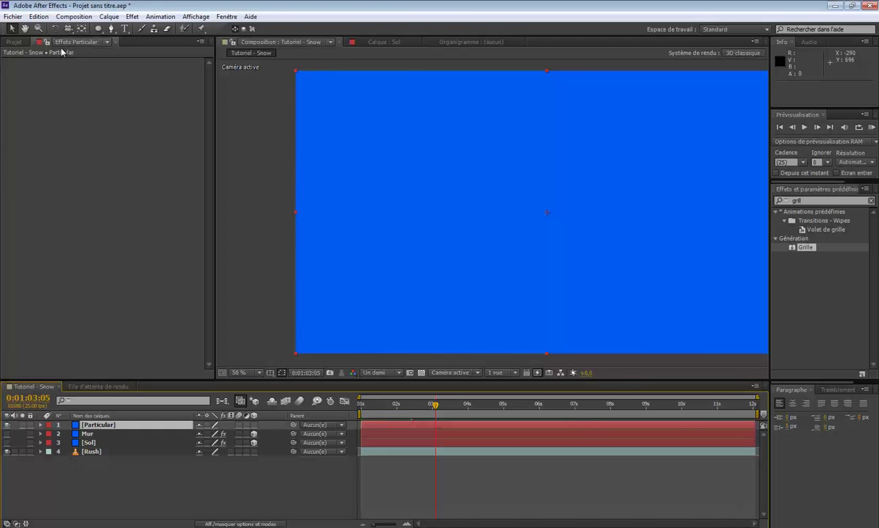
{"action": "left_click", "coordinate": [134, 16]}
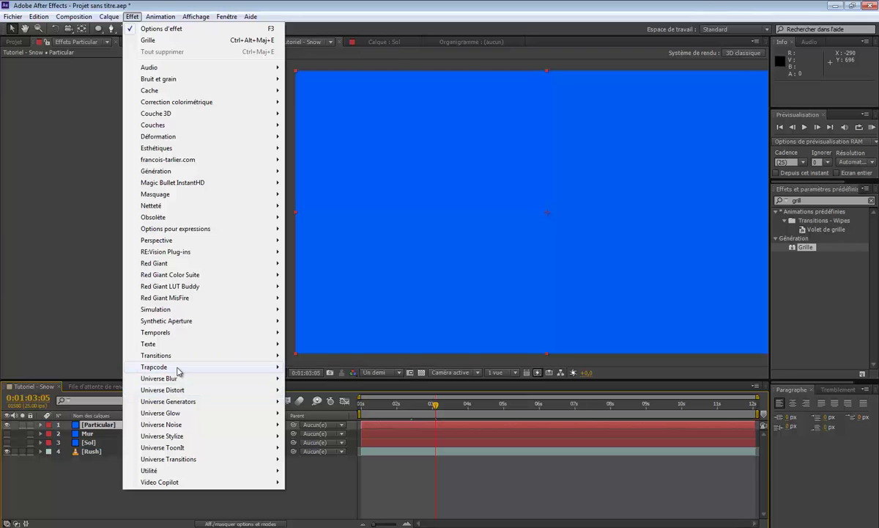
{"action": "mouse_move", "coordinate": [231, 366]}
{"action": "left_click", "coordinate": [314, 425]}
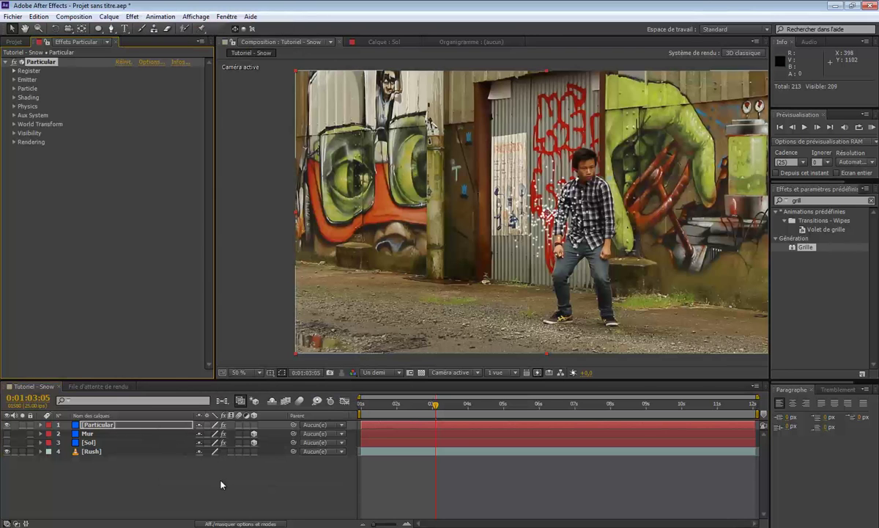
In the effect's Emitter settings, set Particles/sec to 200 and Emitter Type to Box.
{"action": "left_click", "coordinate": [13, 79]}
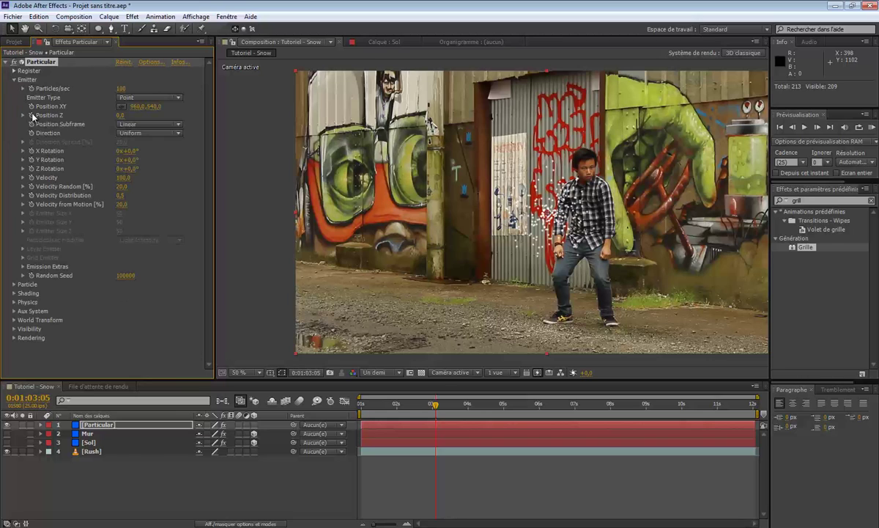
{"action": "left_click", "coordinate": [122, 88]}
{"action": "key", "text": "Return"}
{"action": "left_click", "coordinate": [136, 96]}
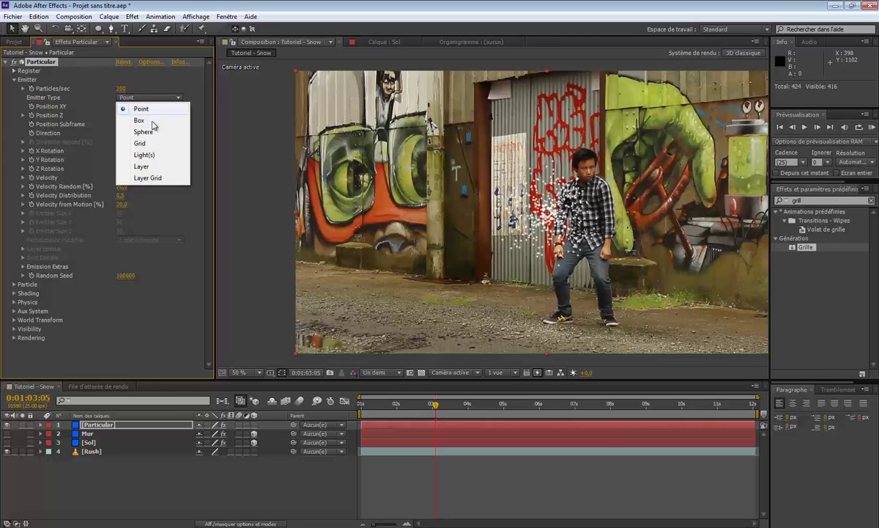
{"action": "left_click", "coordinate": [151, 121]}
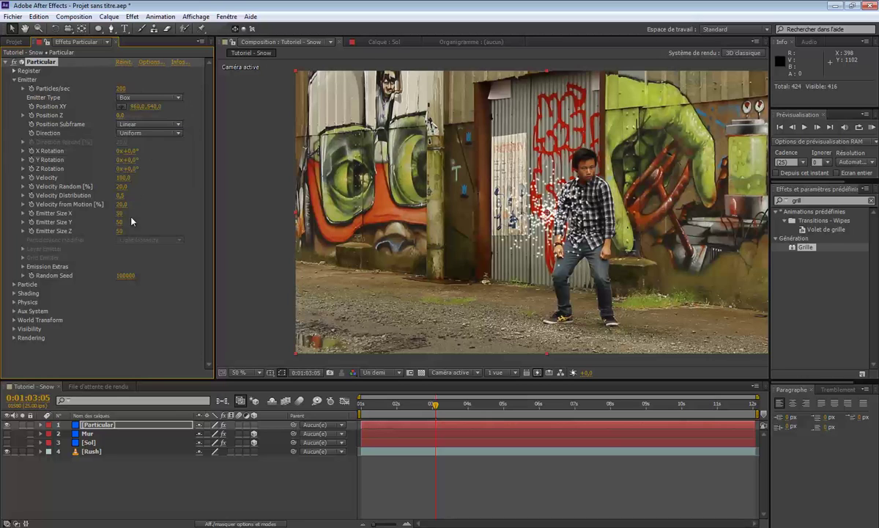
{"action": "left_click", "coordinate": [144, 124]}
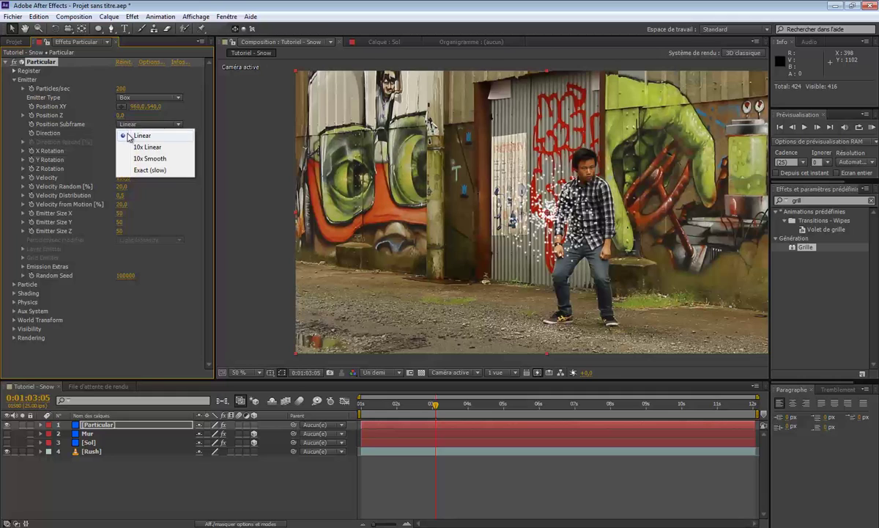
{"action": "left_click", "coordinate": [157, 126]}
{"action": "left_click", "coordinate": [168, 134]}
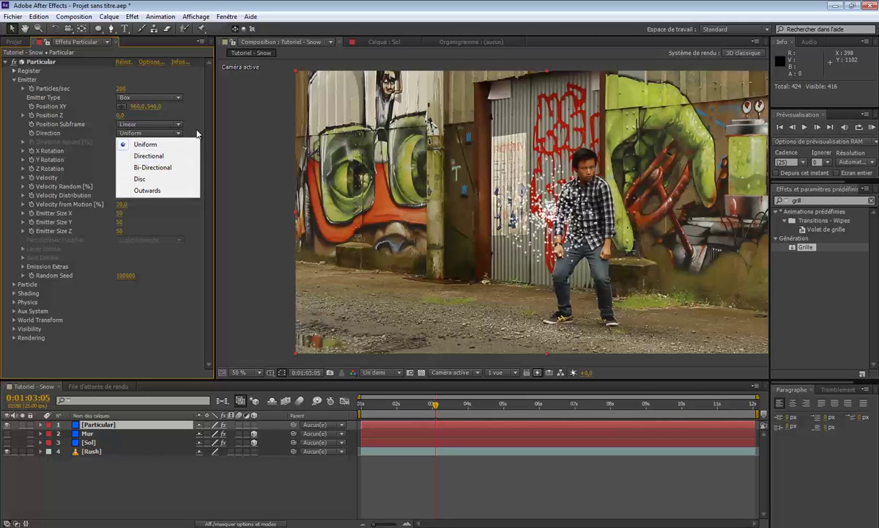
{"action": "left_click", "coordinate": [181, 131]}
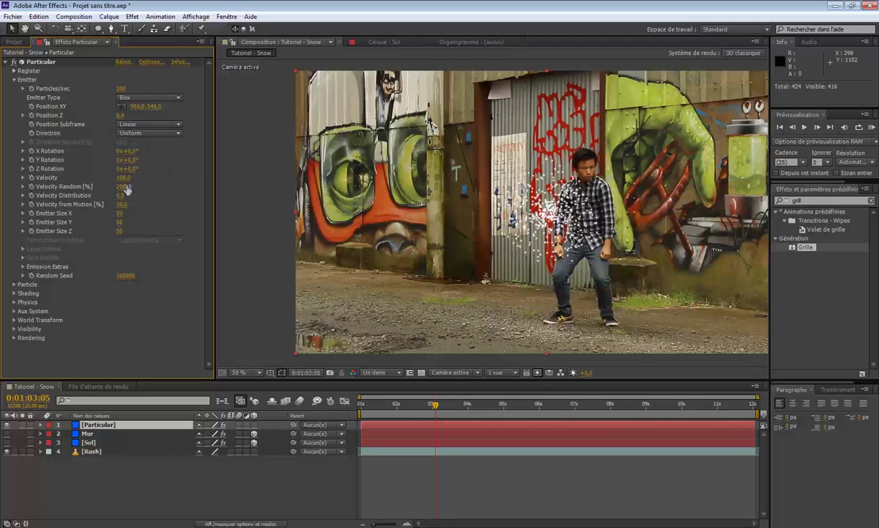
Set the box emitter's Emitter Size X to 1920 and Emitter Size Y to 0.
{"action": "left_click", "coordinate": [121, 213]}
{"action": "type", "text": "1920"}
{"action": "key", "text": "Return"}
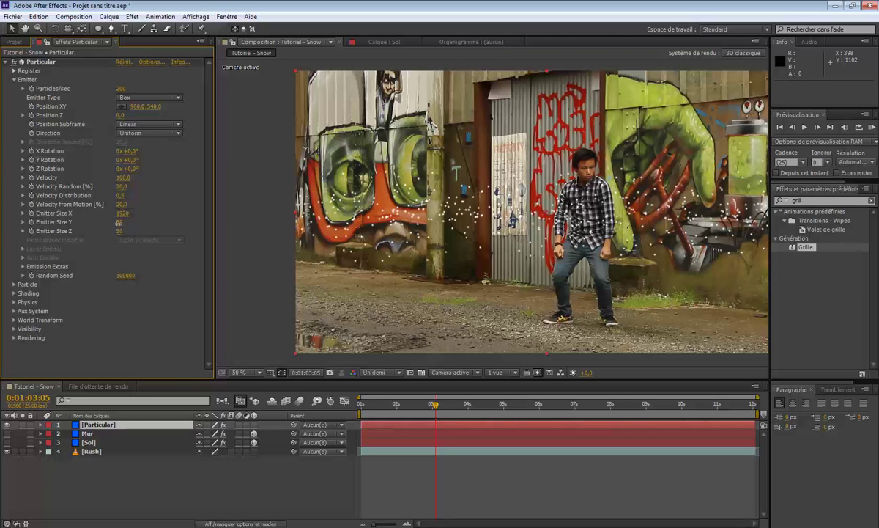
{"action": "left_click_drag", "start_coordinate": [119, 222], "coordinate": [28, 240]}
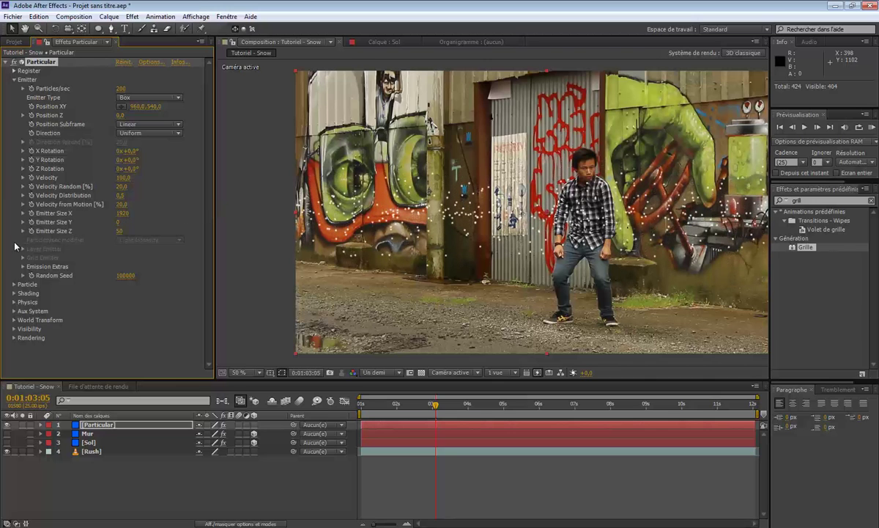
Increase the box emitter's depth by setting Emitter Size Z to 5000.
{"action": "left_click_drag", "start_coordinate": [121, 233], "coordinate": [192, 227]}
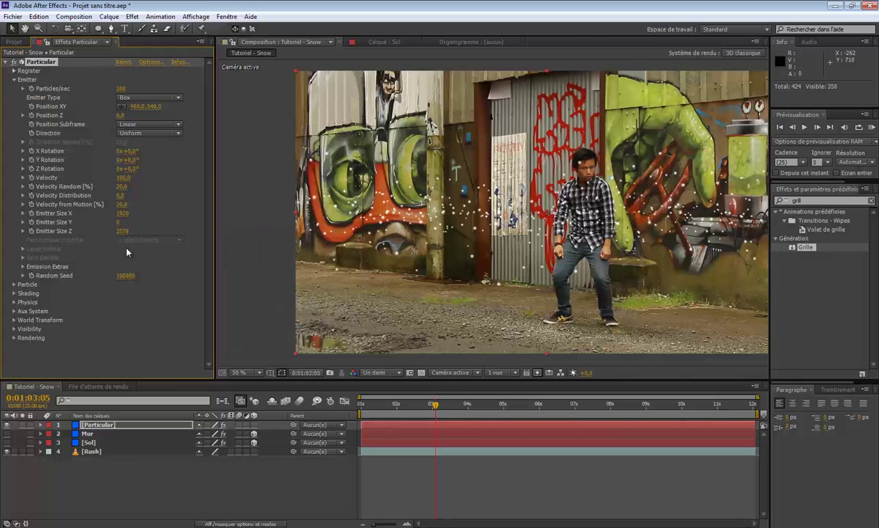
{"action": "left_click_drag", "start_coordinate": [118, 232], "coordinate": [770, 238]}
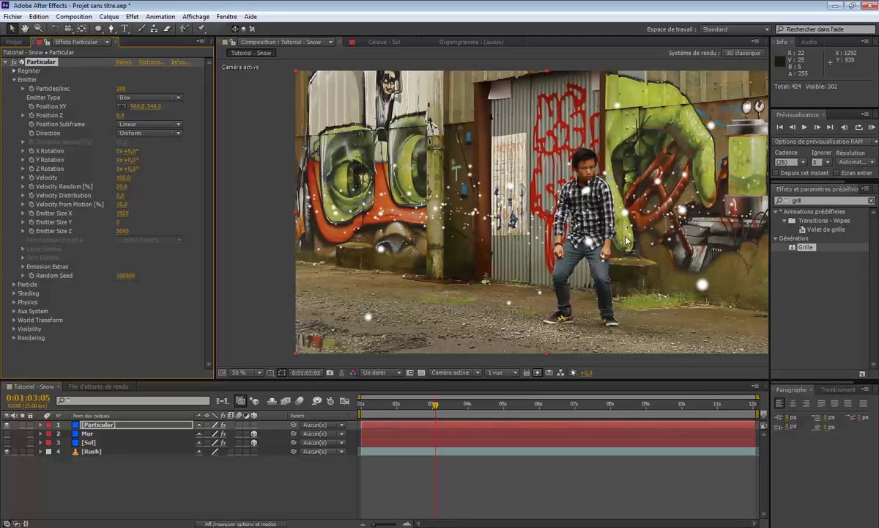
{"action": "left_click", "coordinate": [123, 231]}
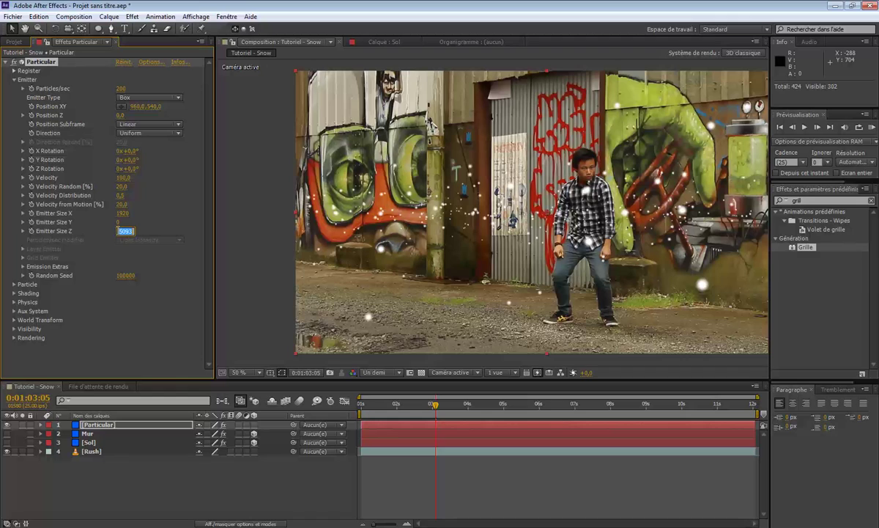
{"action": "type", "text": "6"}
{"action": "type", "text": "000"}
{"action": "key", "text": "Return"}
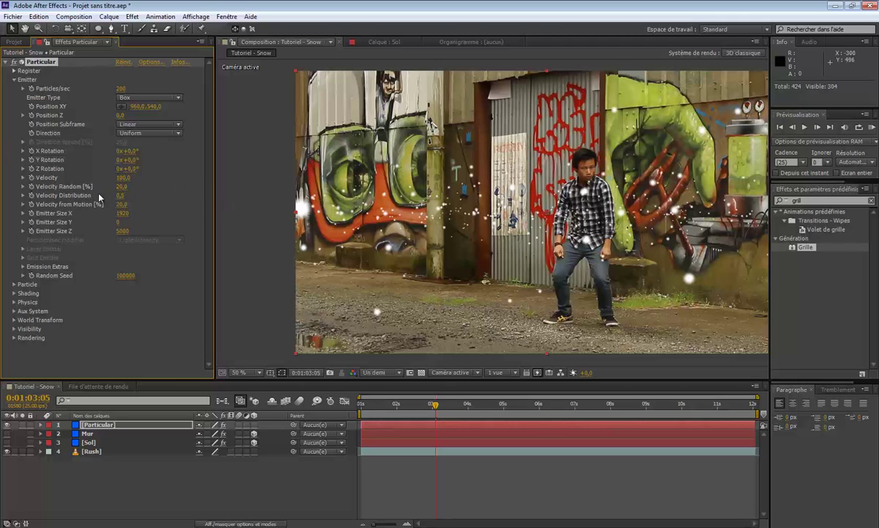
In Particular's Particle settings, set Life to 5 seconds and Life Random to 20%.
{"action": "left_click", "coordinate": [14, 79]}
{"action": "left_click", "coordinate": [14, 88]}
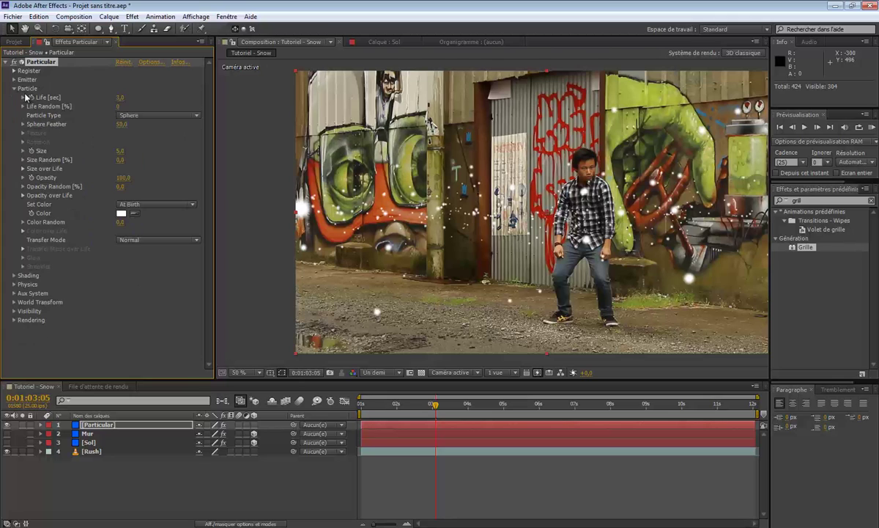
{"action": "left_click", "coordinate": [121, 96]}
{"action": "type", "text": "5"}
{"action": "key", "text": "Return"}
{"action": "left_click", "coordinate": [119, 107]}
{"action": "type", "text": "20"}
{"action": "key", "text": "Return"}
Change the Particle Type to Glow Sphere (No DOF) and reduce Sphere Feather to 10.
{"action": "left_click", "coordinate": [152, 116]}
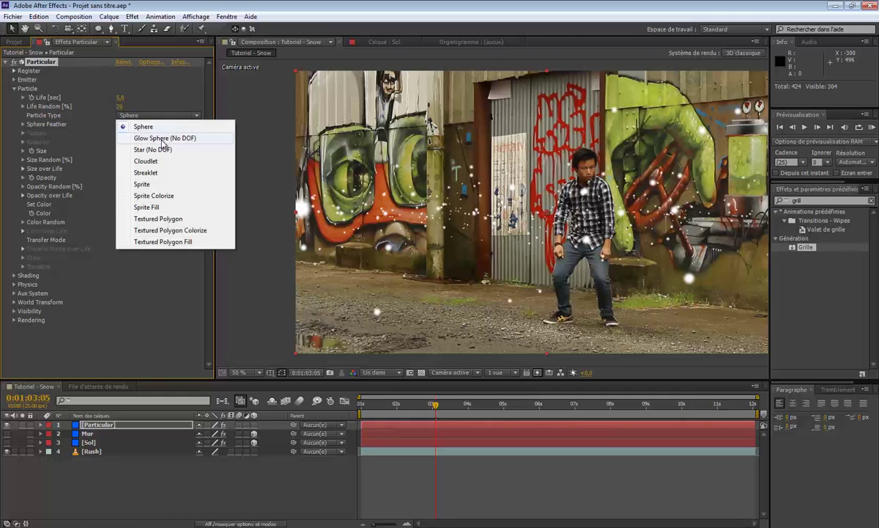
{"action": "left_click", "coordinate": [163, 137]}
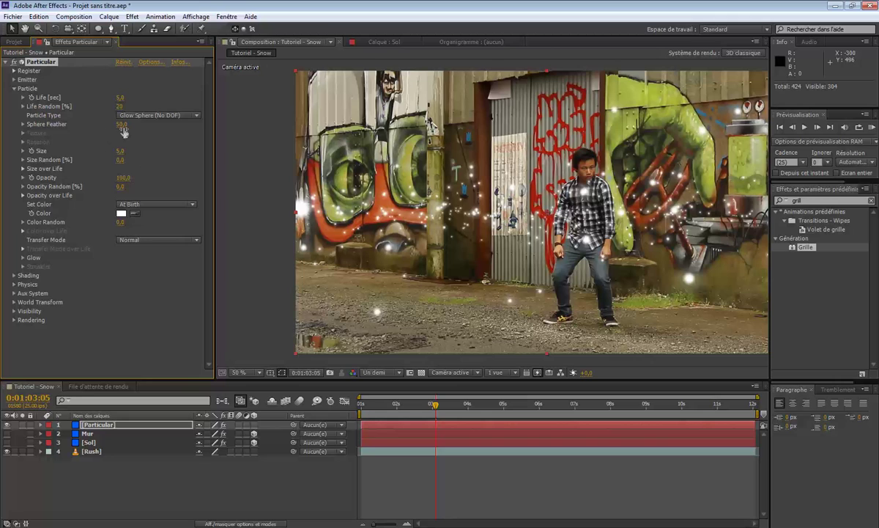
{"action": "left_click_drag", "start_coordinate": [123, 130], "coordinate": [46, 141]}
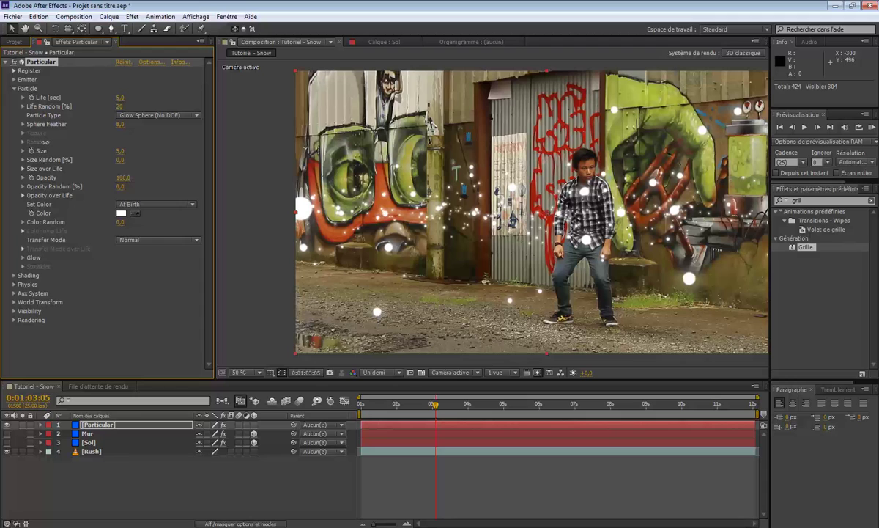
{"action": "mouse_move", "coordinate": [115, 151]}
{"action": "left_mouse_down"}
{"action": "mouse_move", "coordinate": [104, 151]}
{"action": "mouse_move", "coordinate": [112, 150]}
{"action": "left_mouse_up"}
Set the particles' Size Random to 20% and check the Size over Life graph.
{"action": "left_click", "coordinate": [120, 160]}
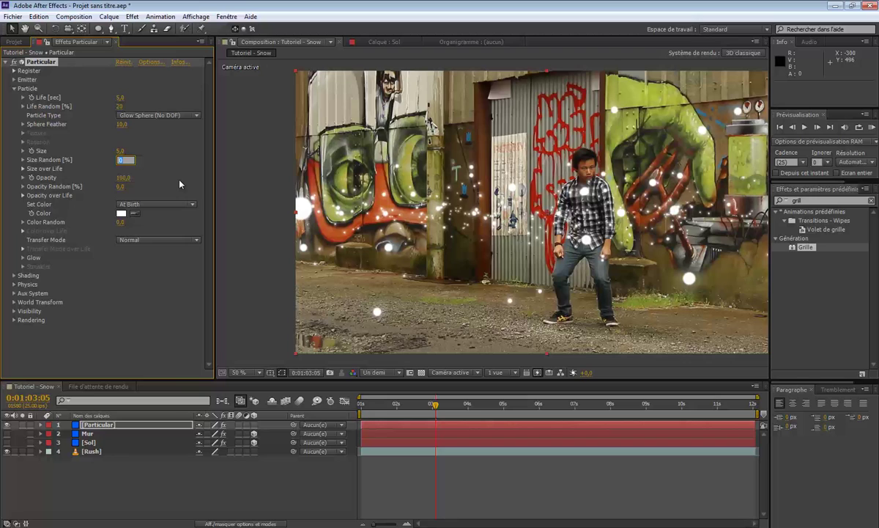
{"action": "type", "text": "20"}
{"action": "key", "text": "Return"}
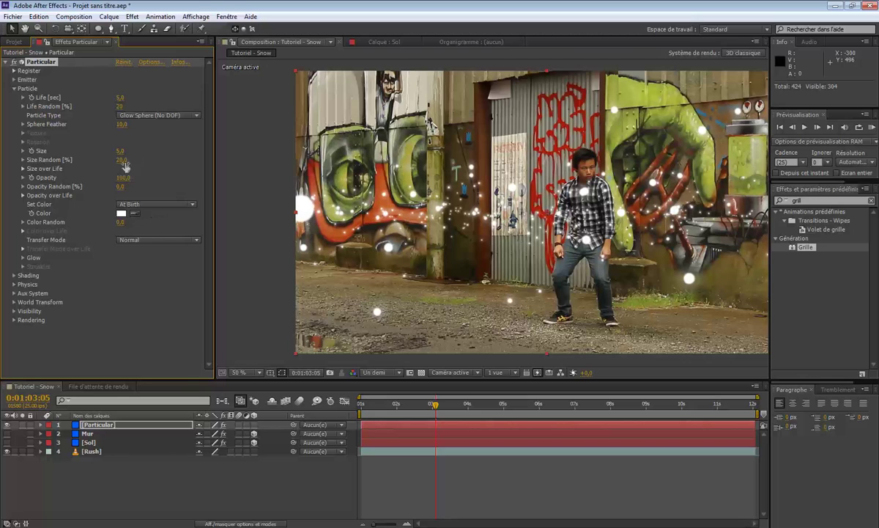
{"action": "left_click", "coordinate": [22, 169]}
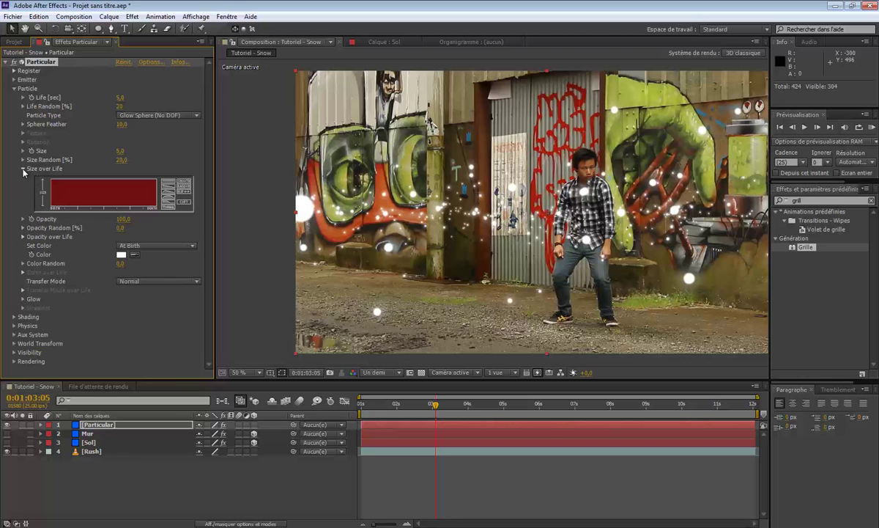
{"action": "left_click", "coordinate": [22, 169]}
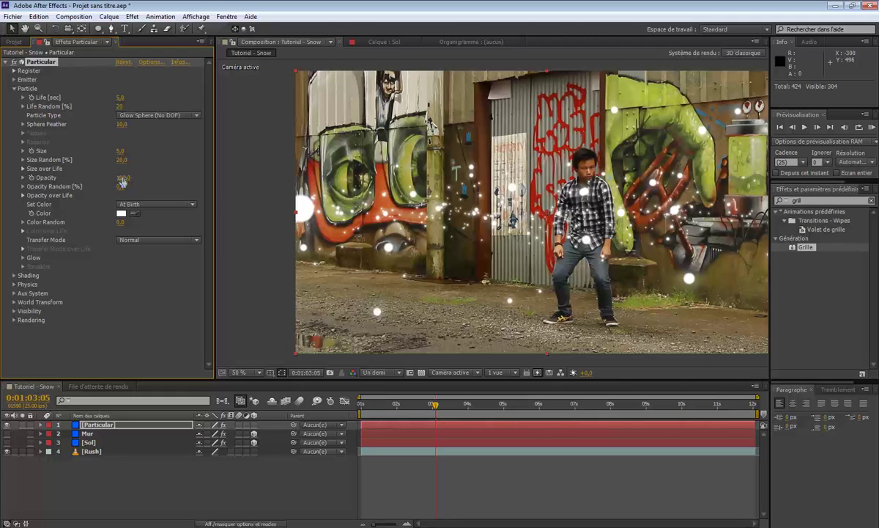
Try a particle Opacity of 90 and return it to 100.
{"action": "left_click", "coordinate": [123, 178]}
{"action": "type", "text": "90"}
{"action": "key", "text": "Return"}
{"action": "left_click", "coordinate": [122, 179]}
{"action": "type", "text": "100"}
{"action": "key", "text": "Return"}
Set Opacity Random to 10% and draw the Opacity over Life curve so particles fade out near death.
{"action": "left_click", "coordinate": [122, 186]}
{"action": "type", "text": "1"}
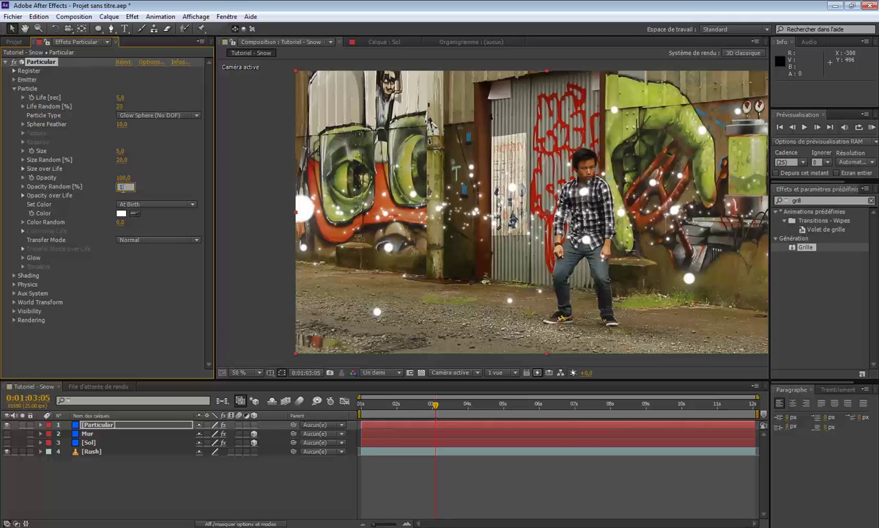
{"action": "type", "text": "0"}
{"action": "key", "text": "Return"}
{"action": "left_click", "coordinate": [23, 194]}
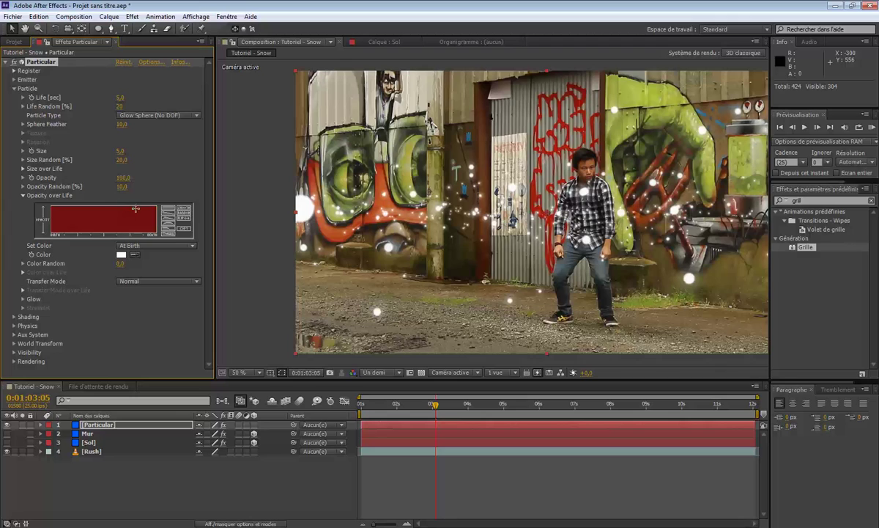
{"action": "left_click_drag", "start_coordinate": [146, 211], "coordinate": [151, 214]}
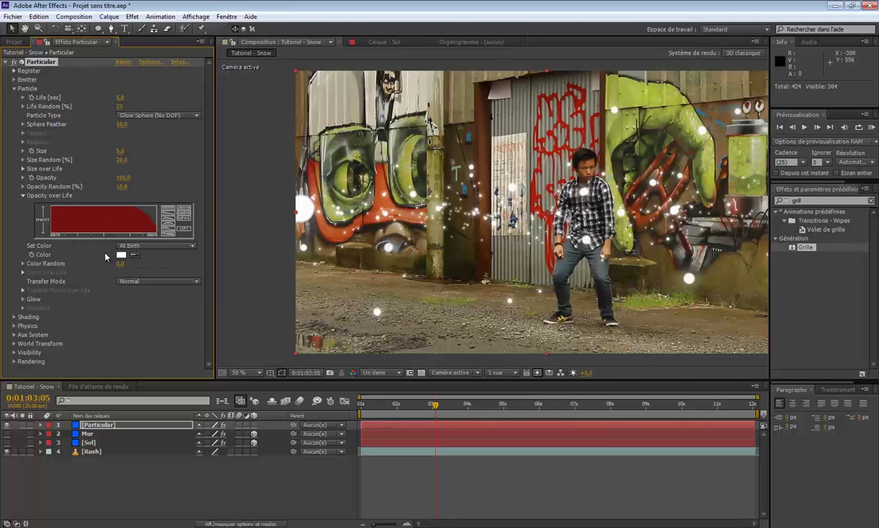
Try a red particle Color and return it to white, keeping Set Color at At Birth.
{"action": "left_click", "coordinate": [158, 246]}
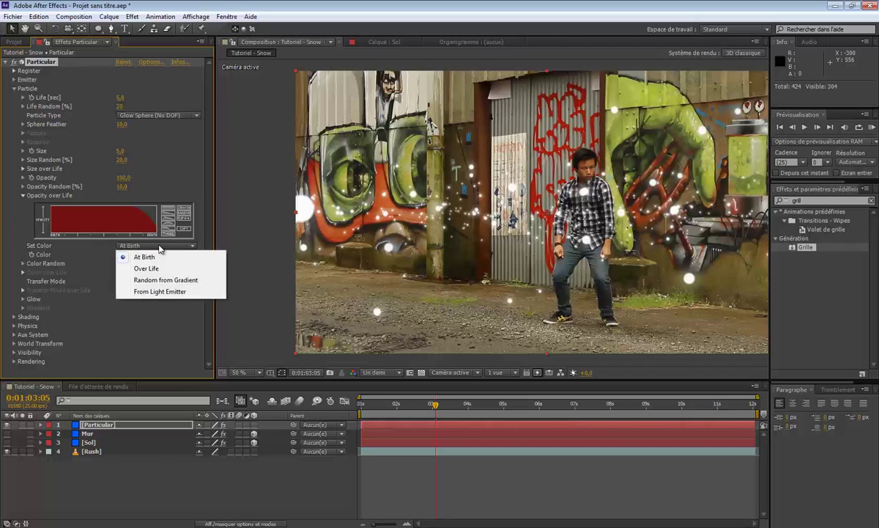
{"action": "left_click", "coordinate": [94, 253]}
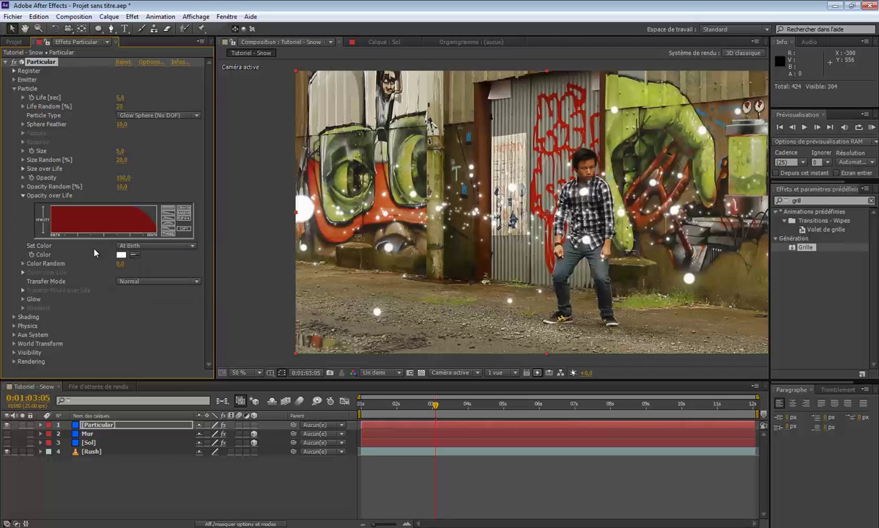
{"action": "left_click", "coordinate": [121, 255]}
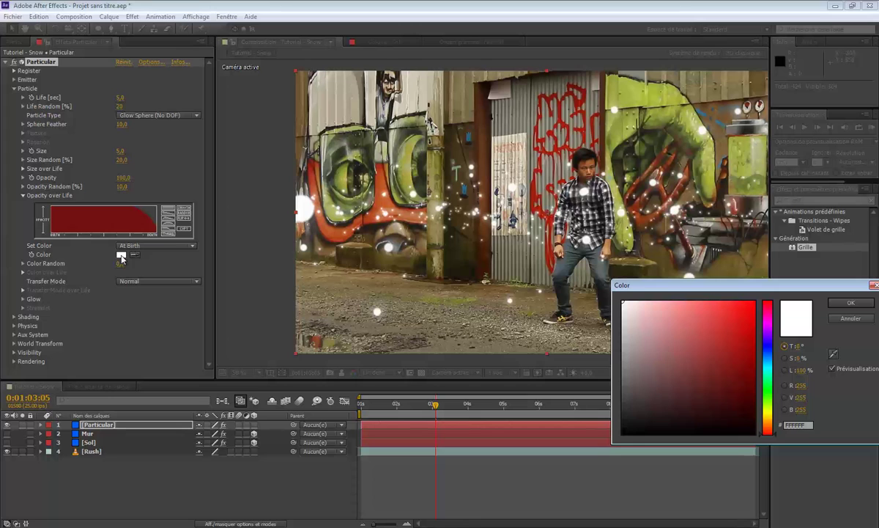
{"action": "left_click", "coordinate": [701, 333]}
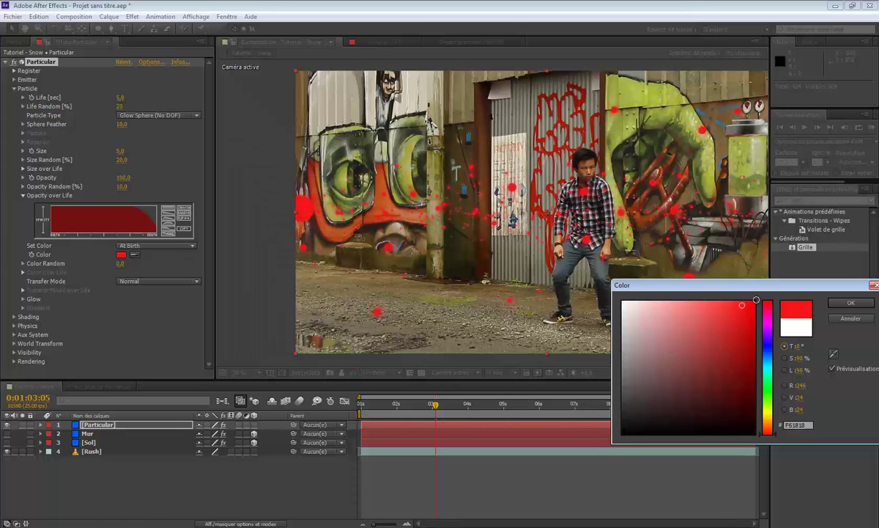
{"action": "left_click", "coordinate": [640, 395]}
{"action": "mouse_move", "coordinate": [640, 395]}
{"action": "left_mouse_down"}
{"action": "mouse_move", "coordinate": [573, 418]}
{"action": "mouse_move", "coordinate": [724, 352]}
{"action": "mouse_move", "coordinate": [724, 272]}
{"action": "mouse_move", "coordinate": [543, 263]}
{"action": "left_mouse_up"}
{"action": "left_click", "coordinate": [833, 301]}
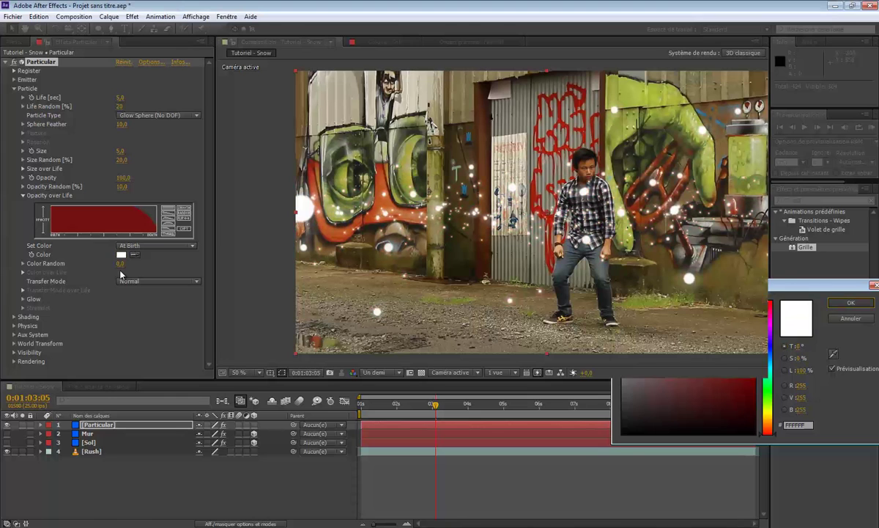
Try coloring the particles Over Life with a yellow-to-purple gradient preset, and return Set Color to At Birth.
{"action": "left_click", "coordinate": [152, 246]}
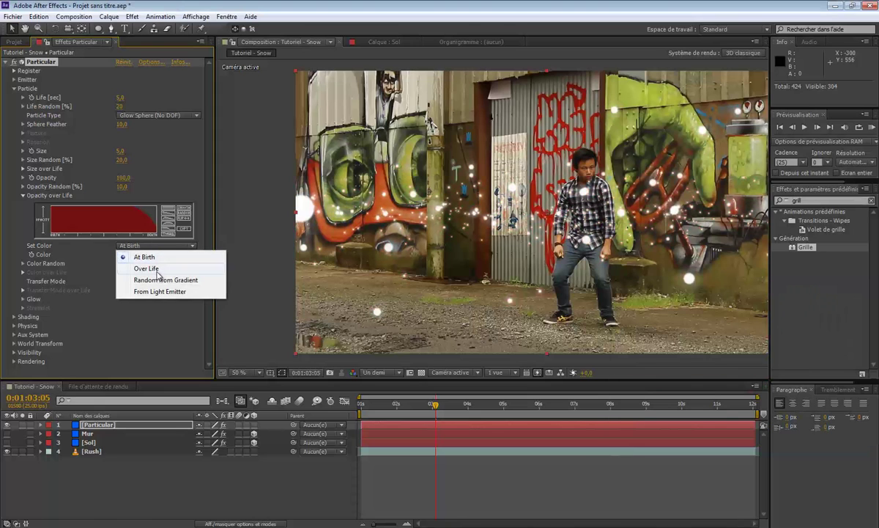
{"action": "left_click", "coordinate": [155, 269]}
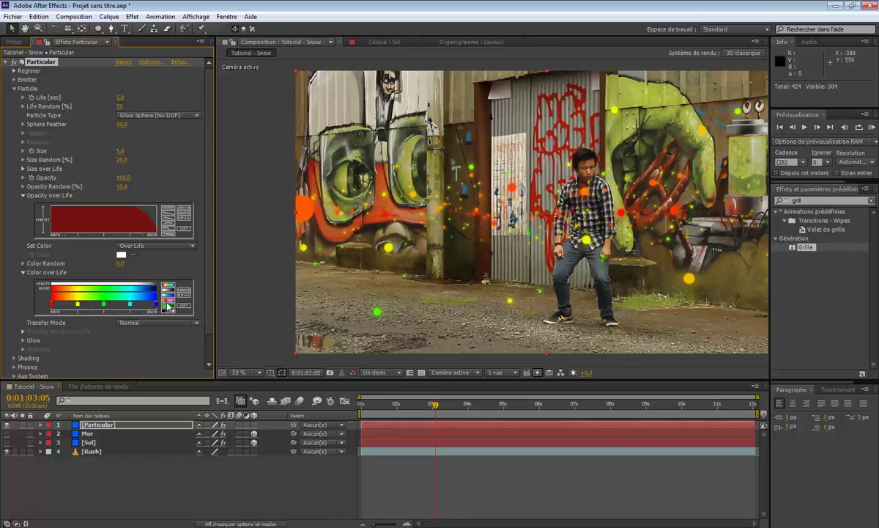
{"action": "left_click", "coordinate": [168, 306]}
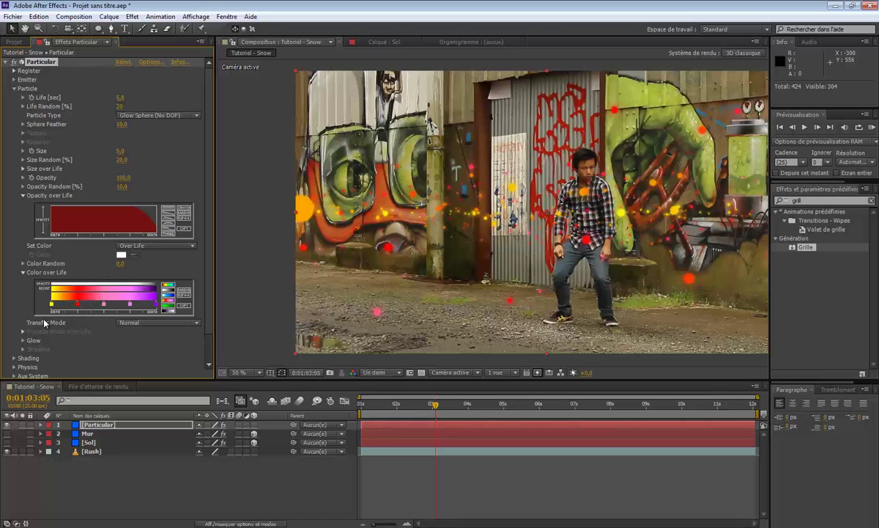
{"action": "left_click", "coordinate": [150, 247]}
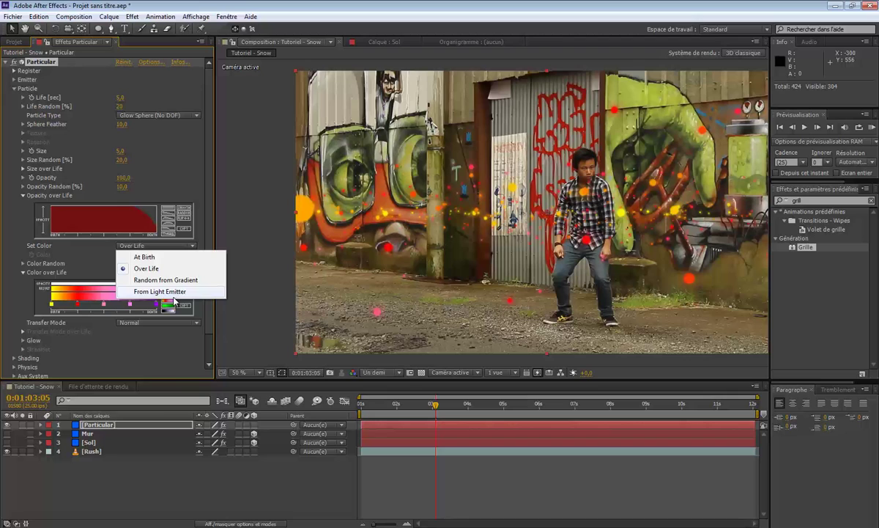
{"action": "left_click", "coordinate": [165, 257]}
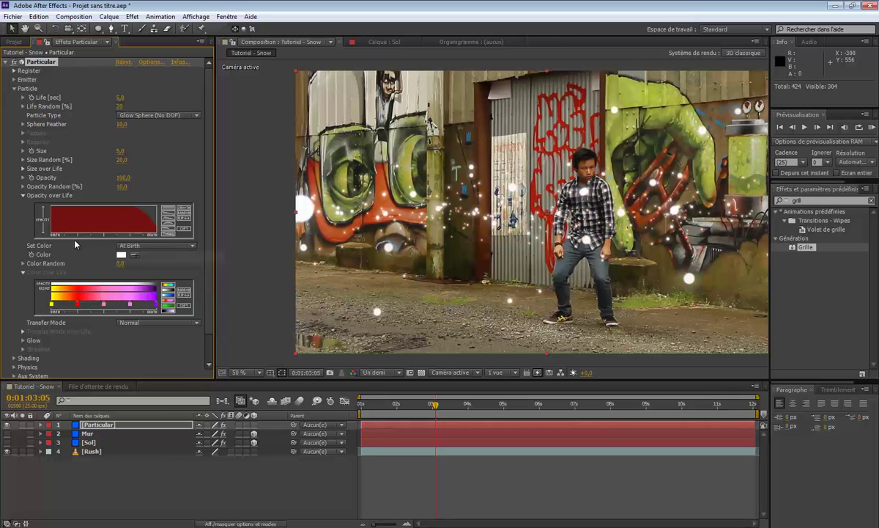
{"action": "left_click", "coordinate": [23, 272]}
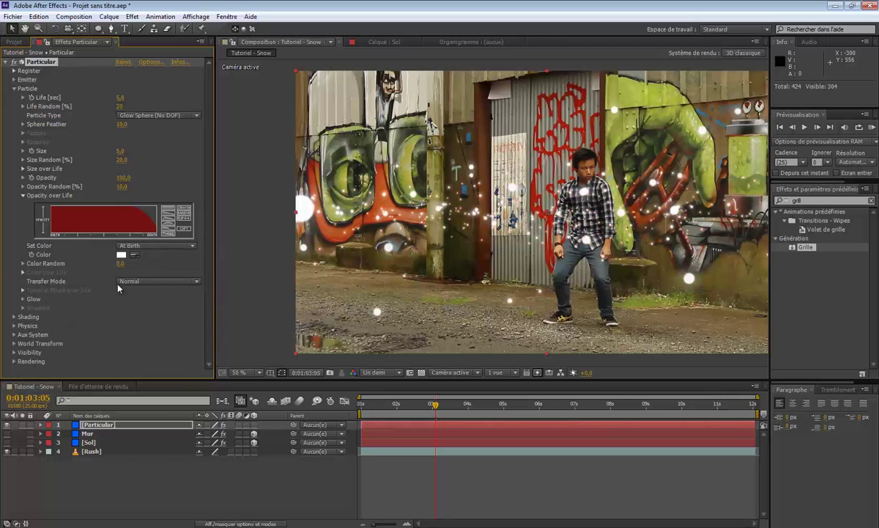
Compare the Add and Screen transfer modes for the particles and settle on Add, with the Glow settings expanded.
{"action": "left_click", "coordinate": [162, 283]}
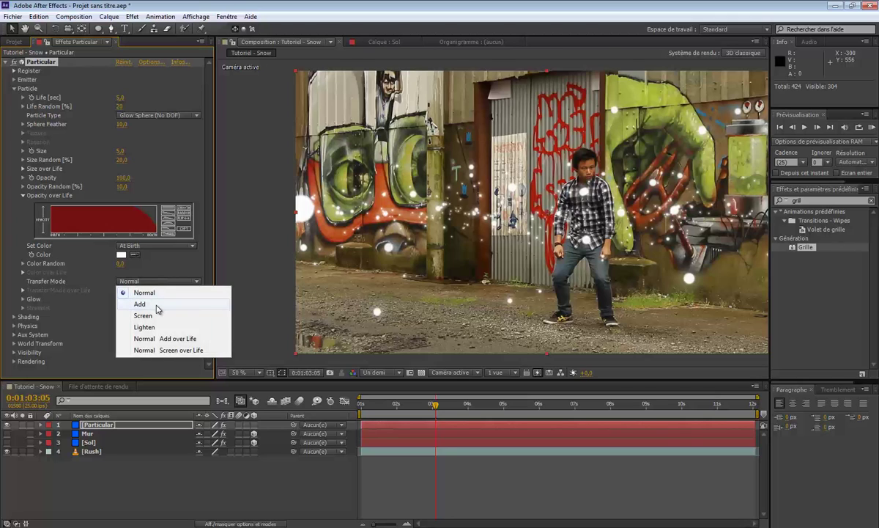
{"action": "left_click", "coordinate": [156, 305]}
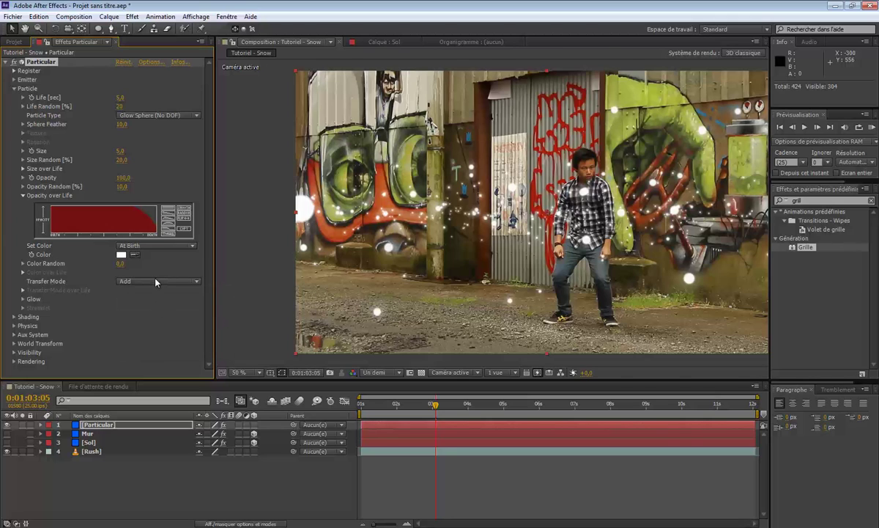
{"action": "left_click", "coordinate": [155, 284]}
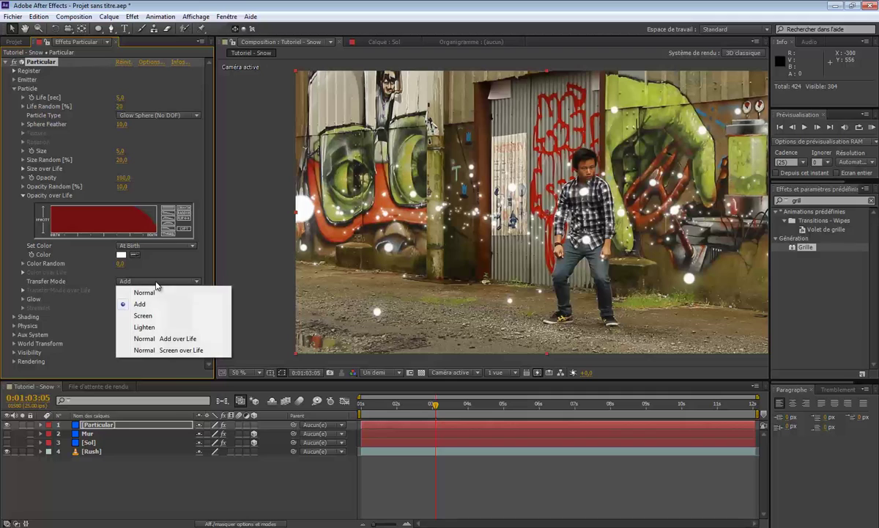
{"action": "left_click", "coordinate": [156, 316]}
{"action": "left_click", "coordinate": [162, 282]}
{"action": "left_click", "coordinate": [147, 304]}
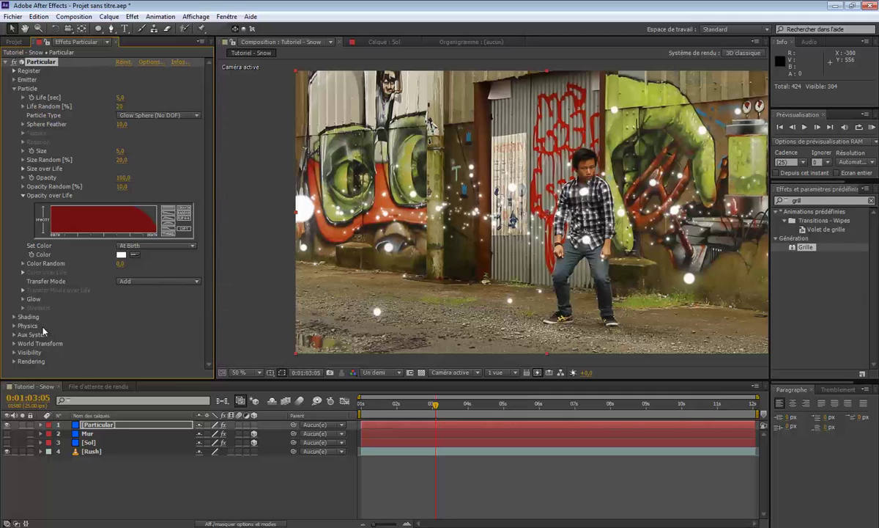
{"action": "left_click", "coordinate": [23, 299]}
{"action": "left_click", "coordinate": [123, 283]}
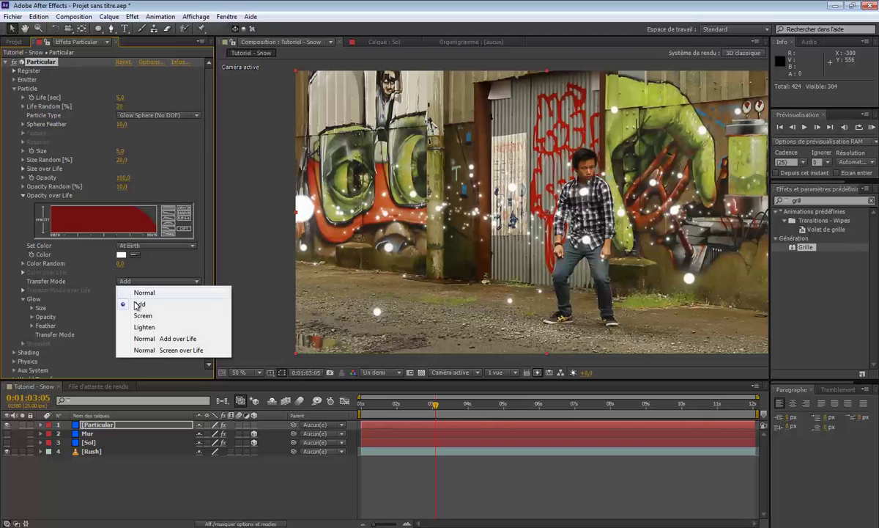
{"action": "left_click", "coordinate": [143, 315]}
{"action": "left_click", "coordinate": [140, 281]}
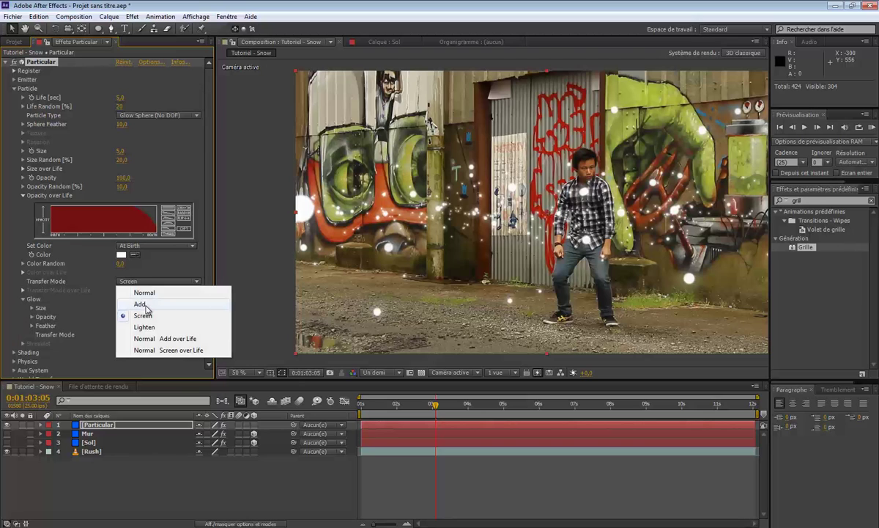
{"action": "left_click", "coordinate": [146, 304]}
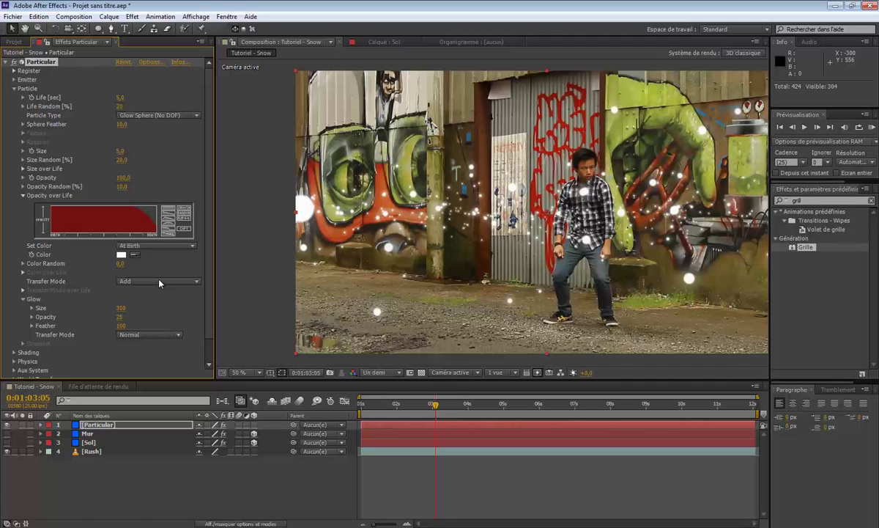
{"action": "left_click", "coordinate": [160, 281]}
{"action": "left_click", "coordinate": [140, 303]}
Reduce the particle Glow Size to 200.
{"action": "mouse_move", "coordinate": [121, 308]}
{"action": "left_mouse_down"}
{"action": "mouse_move", "coordinate": [135, 309]}
{"action": "mouse_move", "coordinate": [114, 309]}
{"action": "mouse_move", "coordinate": [118, 315]}
{"action": "left_mouse_up"}
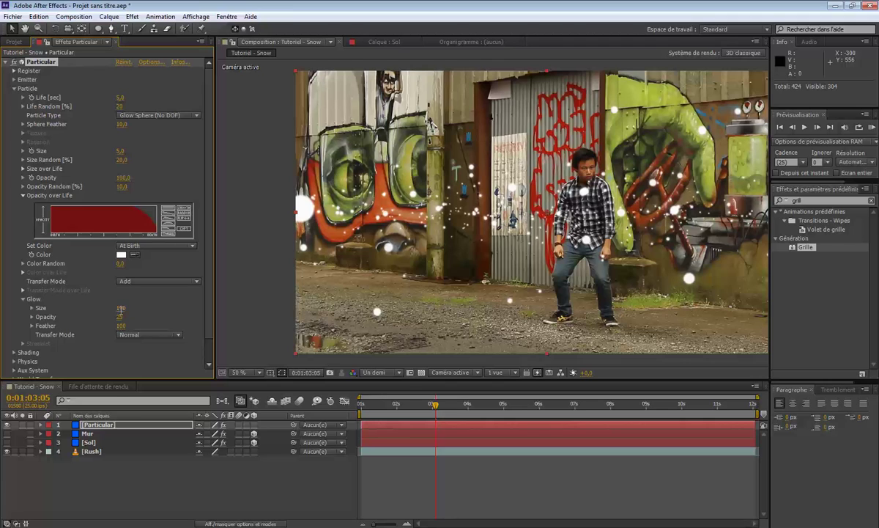
{"action": "left_click", "coordinate": [125, 309]}
{"action": "key", "text": "Return"}
Try a different glow Opacity and a Feather of 0, resetting Opacity to 25 and undoing the Feather change.
{"action": "left_click_drag", "start_coordinate": [125, 318], "coordinate": [195, 328]}
{"action": "left_click", "coordinate": [121, 316]}
{"action": "type", "text": "25"}
{"action": "key", "text": "Return"}
{"action": "left_click_drag", "start_coordinate": [173, 325], "coordinate": [1, 338]}
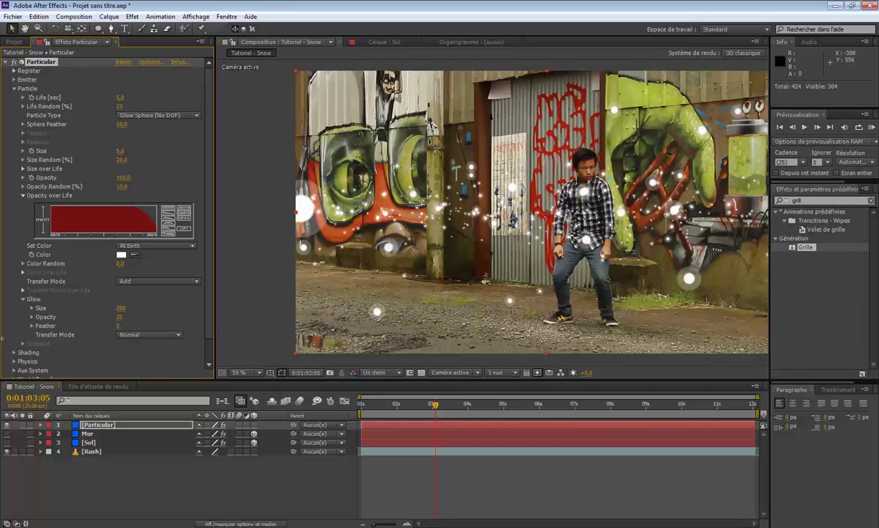
{"action": "key", "text": "ctrl+z"}
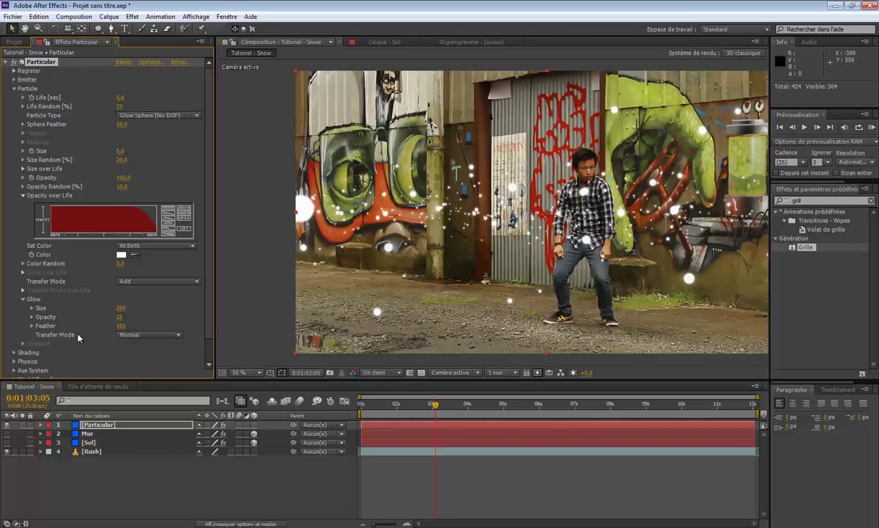
Set the glow's own Transfer Mode to Add.
{"action": "scroll", "coordinate": [63, 342], "scroll_direction": "down", "scroll_amount": 2}
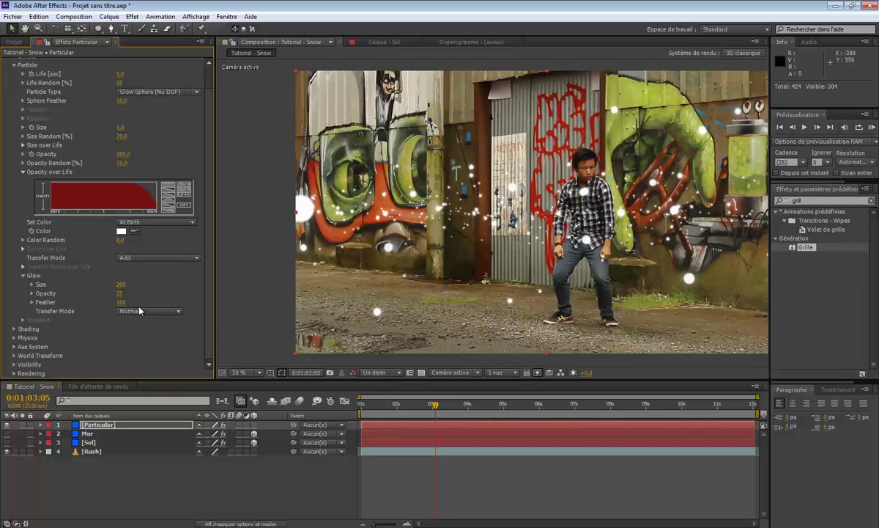
{"action": "left_click", "coordinate": [140, 311]}
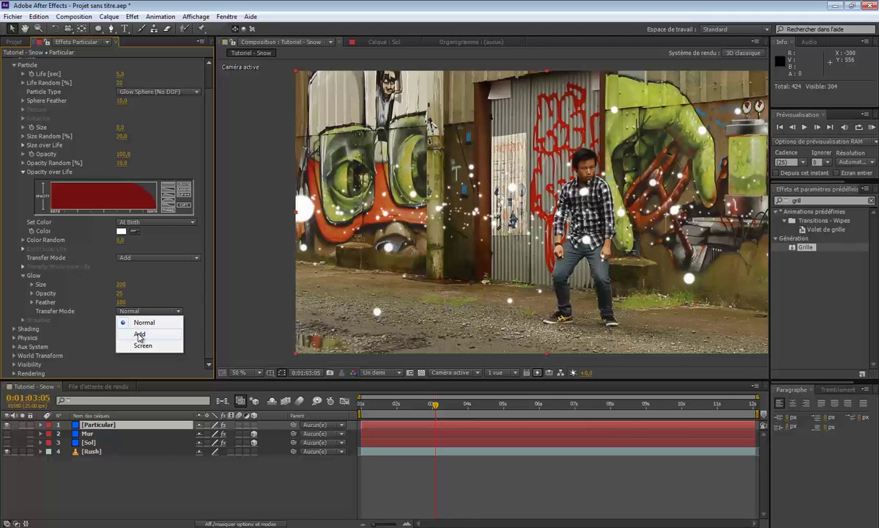
{"action": "left_click", "coordinate": [139, 334]}
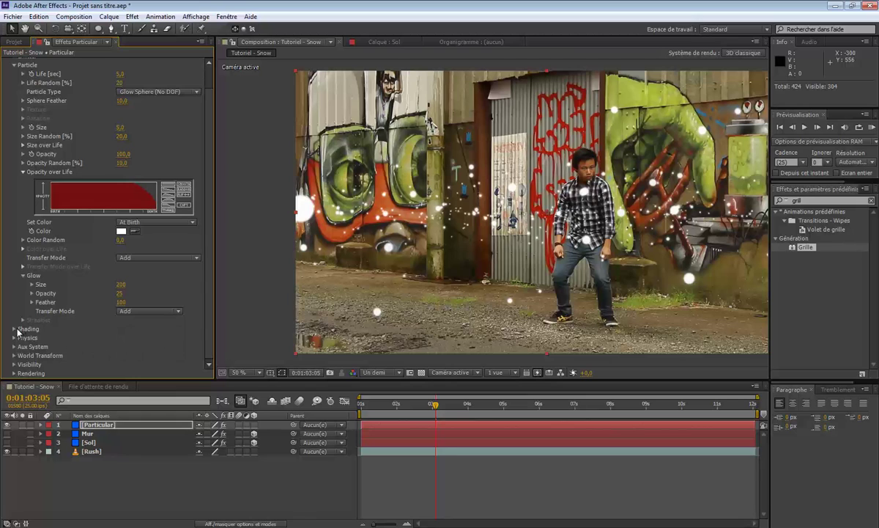
Collapse the Opacity over Life, Glow and Particle settings and set the Physics Model to Bounce.
{"action": "scroll", "coordinate": [27, 277], "scroll_direction": "up", "scroll_amount": 1}
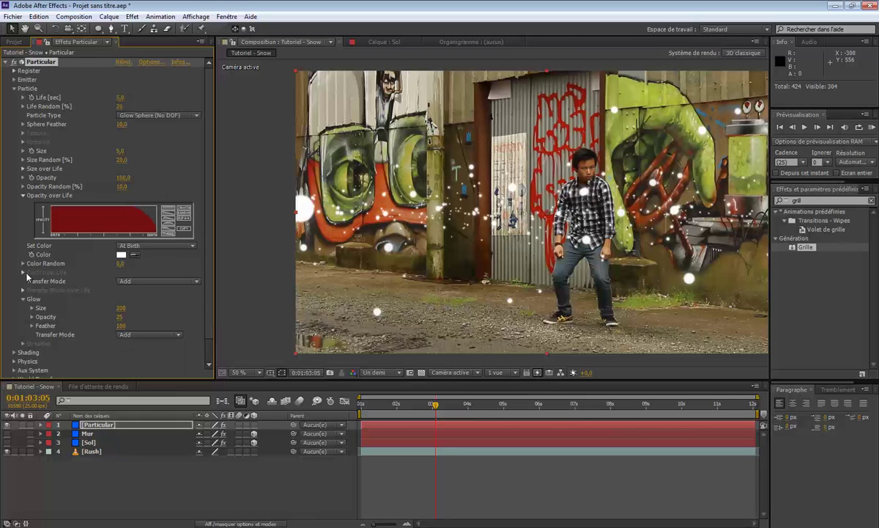
{"action": "left_click", "coordinate": [23, 195]}
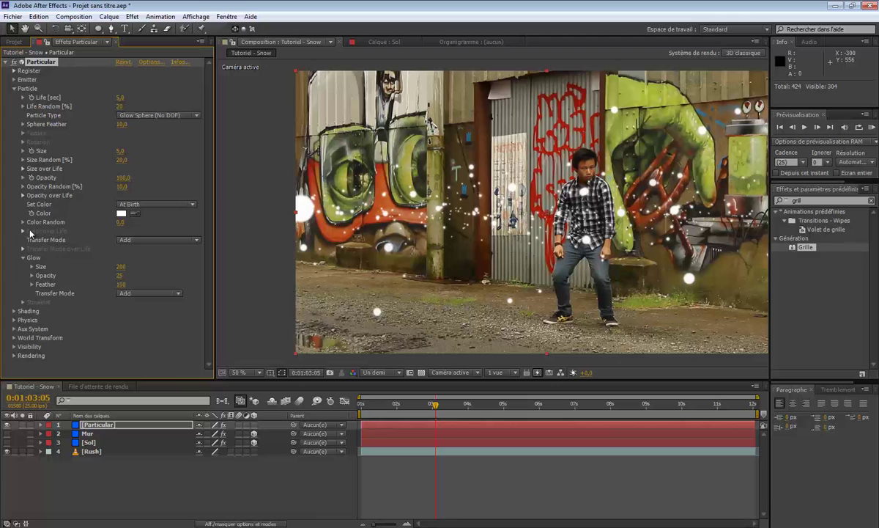
{"action": "left_click", "coordinate": [24, 257]}
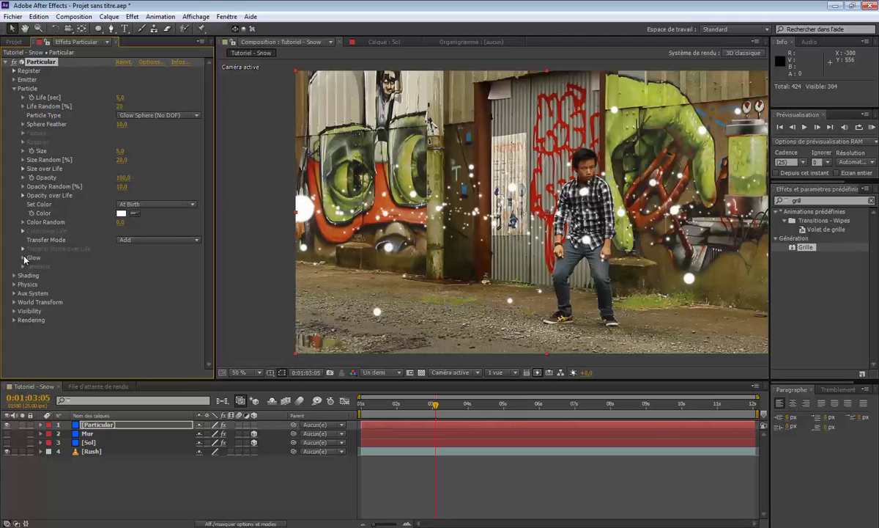
{"action": "left_click", "coordinate": [14, 88]}
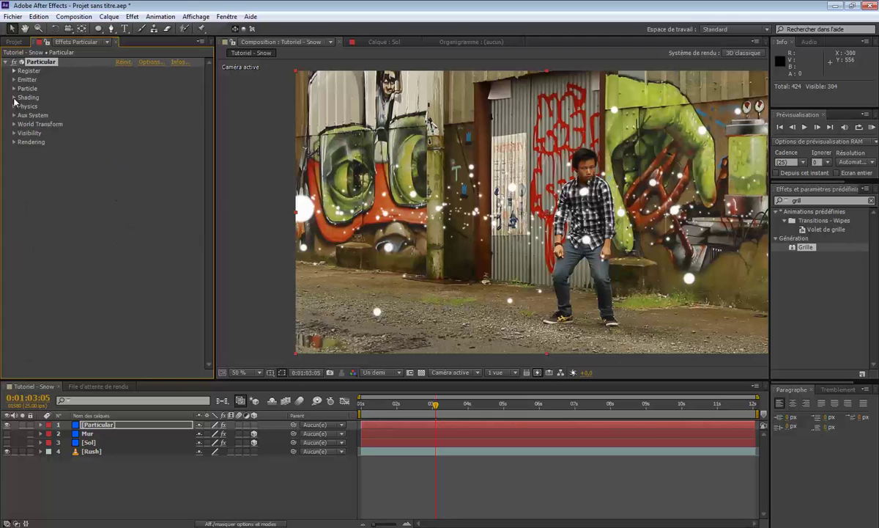
{"action": "left_click", "coordinate": [14, 107]}
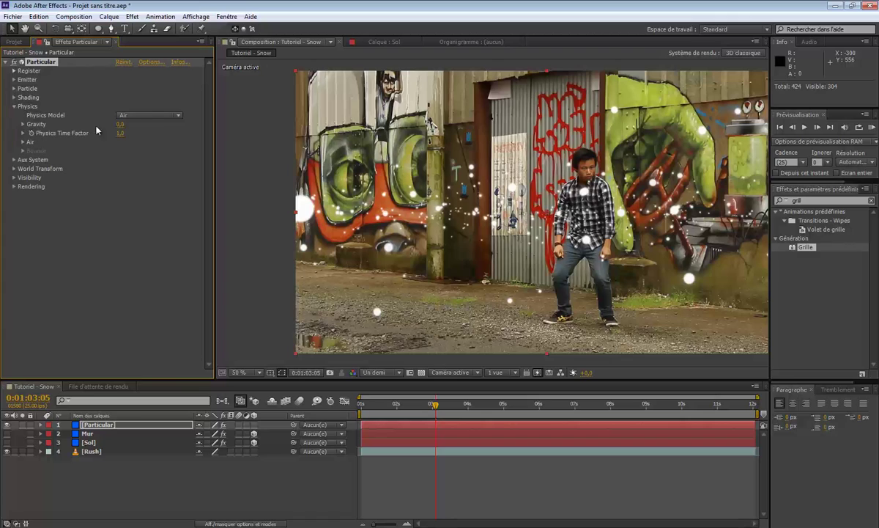
{"action": "left_click", "coordinate": [152, 118]}
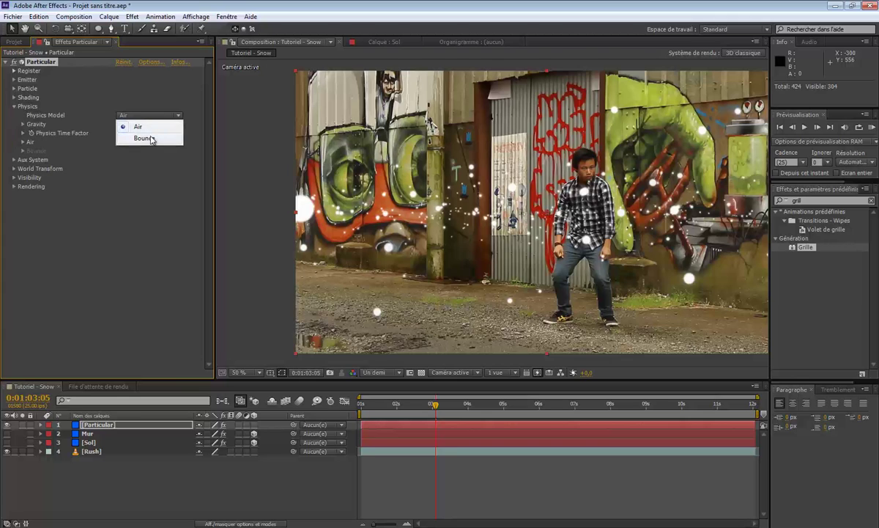
{"action": "left_click", "coordinate": [144, 138]}
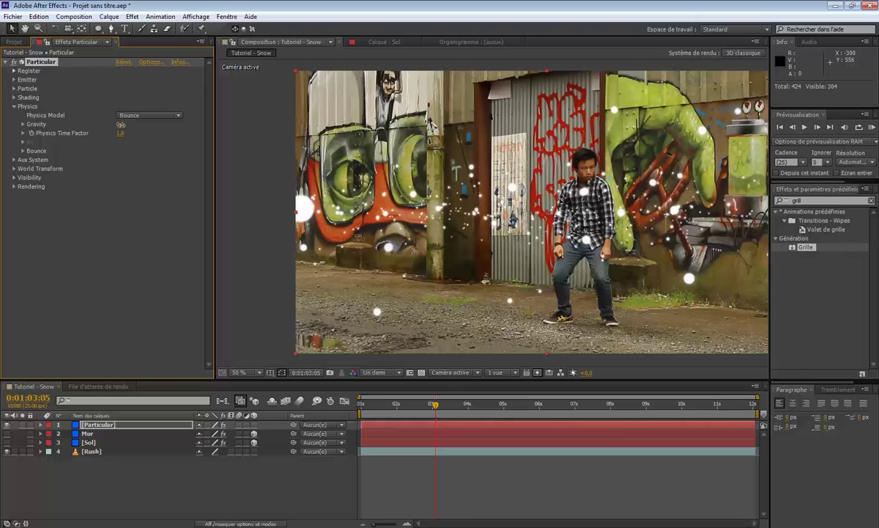
Set the particle physics Gravity to 200.
{"action": "left_click_drag", "start_coordinate": [122, 125], "coordinate": [129, 124]}
{"action": "left_click", "coordinate": [124, 126]}
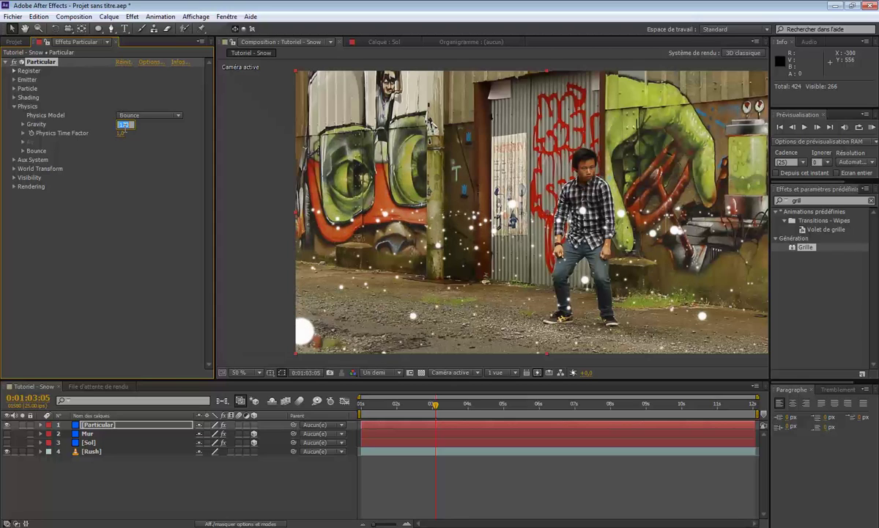
{"action": "type", "text": "200"}
{"action": "key", "text": "Return"}
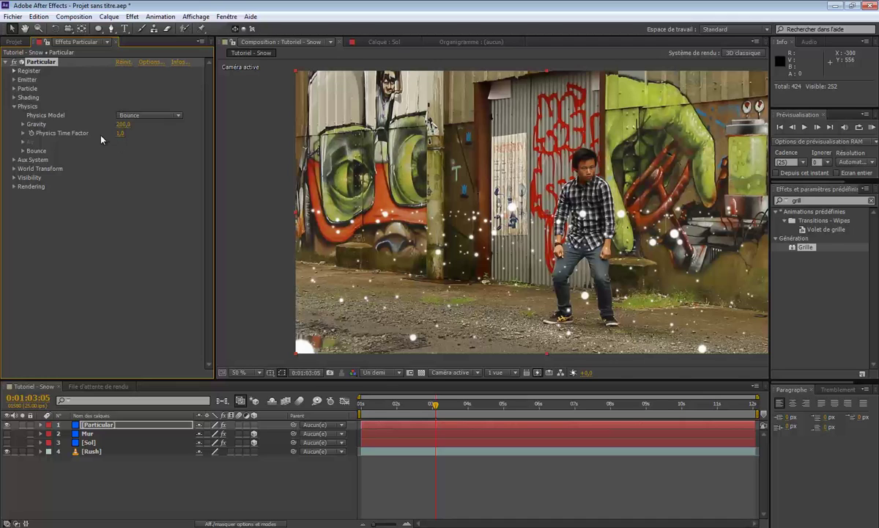
In the Bounce settings, assign the Sol layer as Floor Layer and set Floor Mode to Layer Size.
{"action": "left_click", "coordinate": [21, 150]}
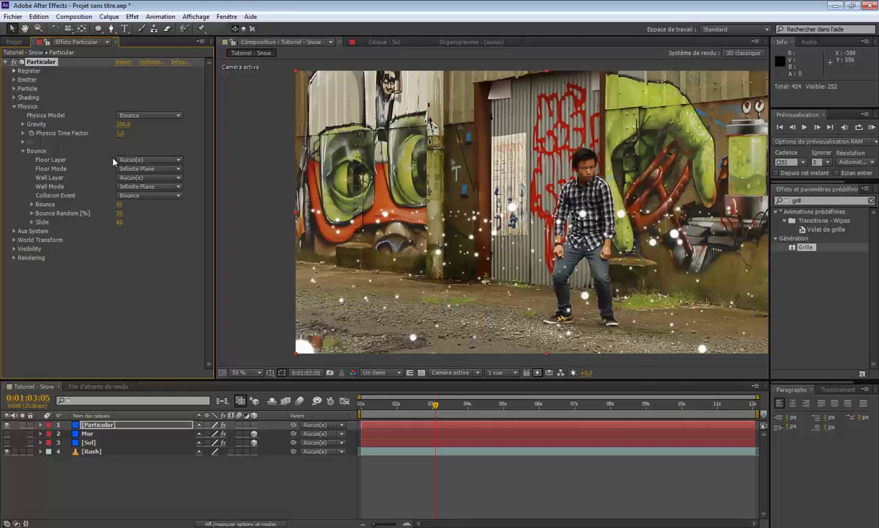
{"action": "left_click", "coordinate": [146, 159]}
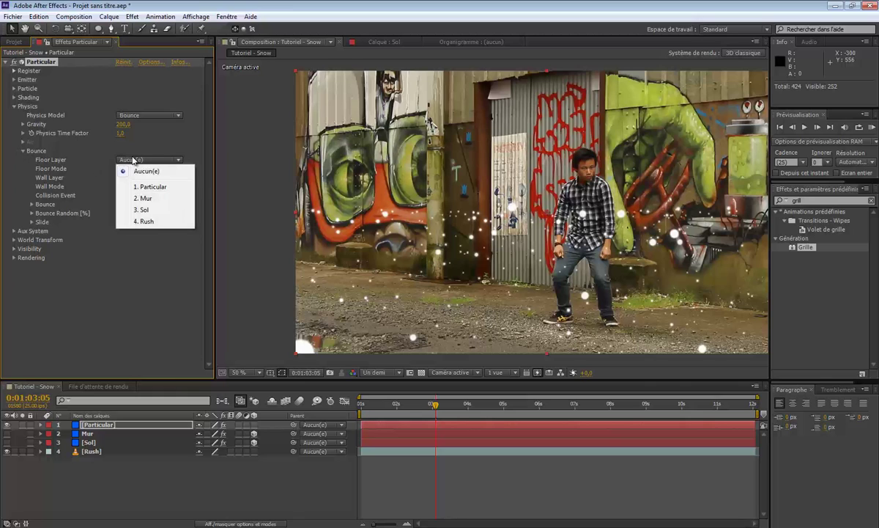
{"action": "left_click", "coordinate": [156, 216]}
{"action": "left_click", "coordinate": [146, 168]}
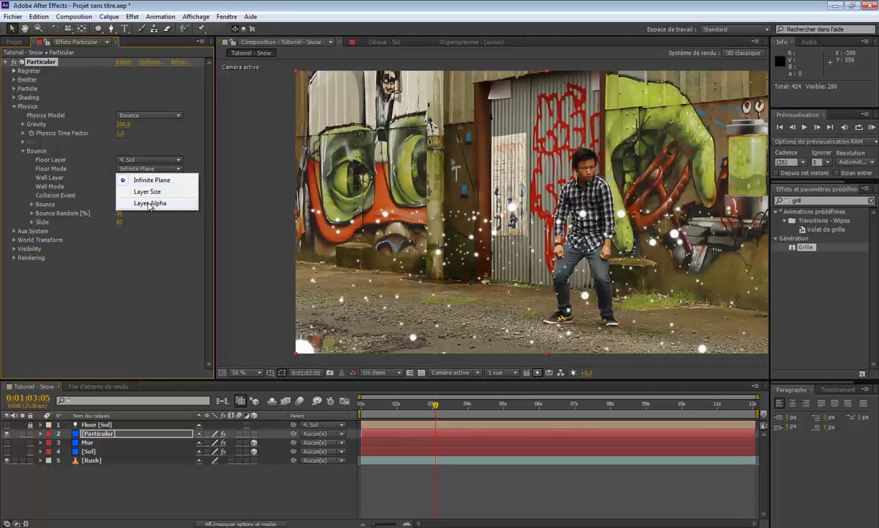
{"action": "left_click", "coordinate": [135, 188]}
Assign the Mur layer as the bounce Wall Layer and set Wall Mode to Layer Size.
{"action": "left_click", "coordinate": [138, 180]}
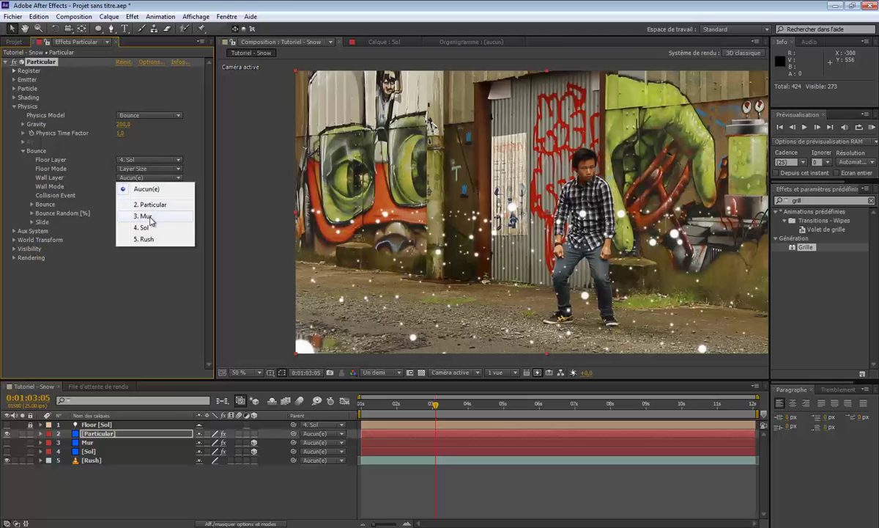
{"action": "left_click", "coordinate": [144, 203]}
{"action": "left_click", "coordinate": [147, 188]}
{"action": "left_click", "coordinate": [139, 207]}
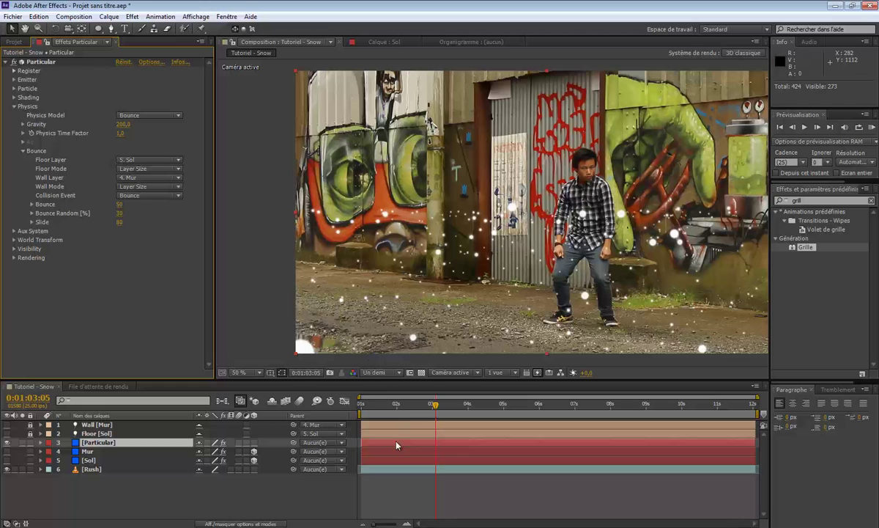
Preview the composition and scrub through it to check how the particles bounce on the floor and wall.
{"action": "key", "text": "space"}
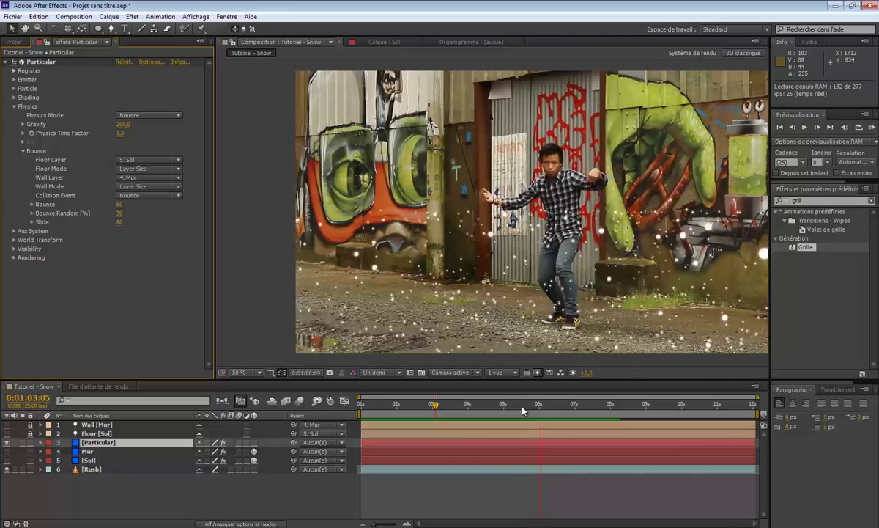
{"action": "left_click", "coordinate": [464, 412]}
{"action": "left_click_drag", "start_coordinate": [464, 412], "coordinate": [506, 407]}
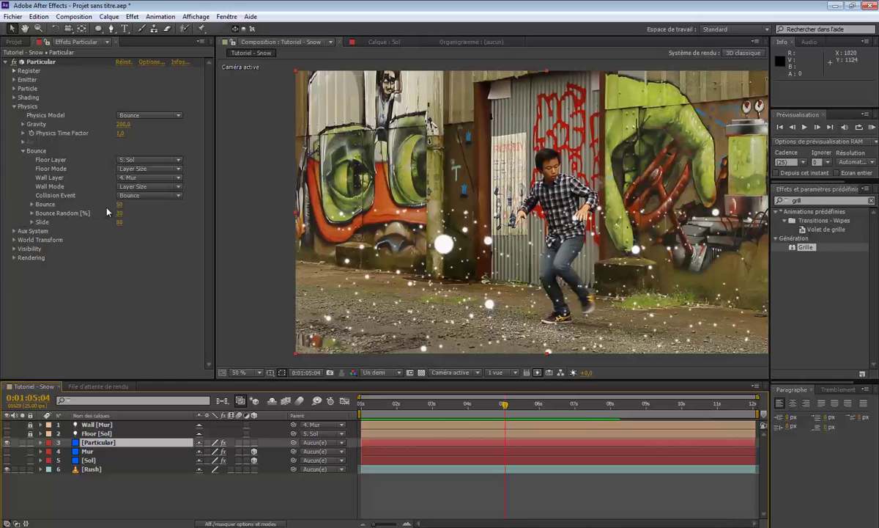
{"action": "key", "text": "space"}
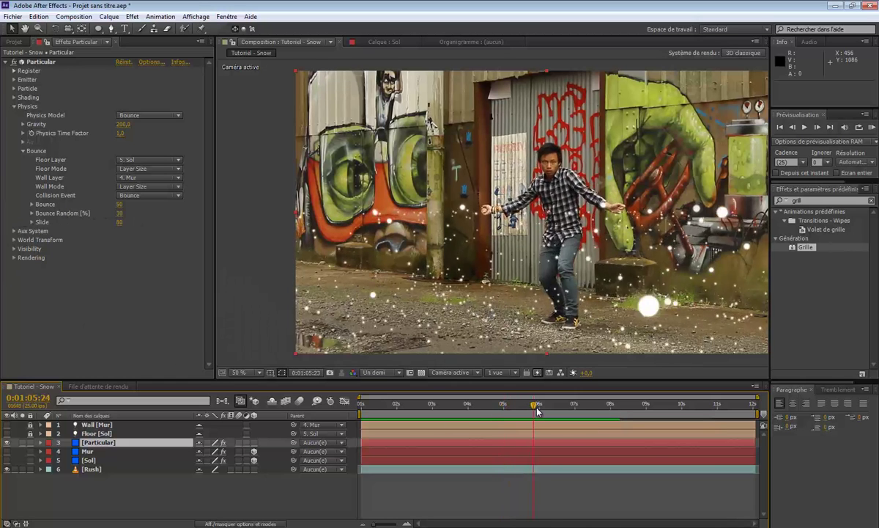
Lower the Bounce amount to 15 and Bounce Random to 20%.
{"action": "left_click", "coordinate": [31, 205]}
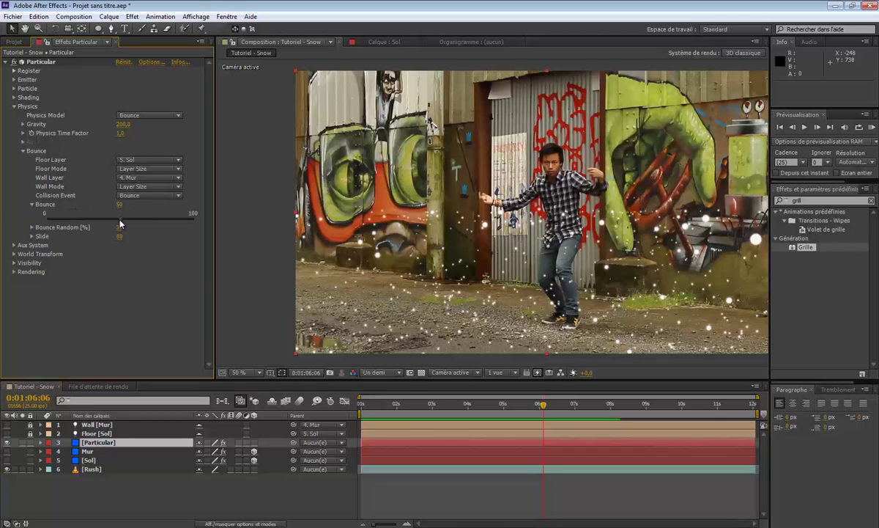
{"action": "left_click_drag", "start_coordinate": [121, 223], "coordinate": [70, 228]}
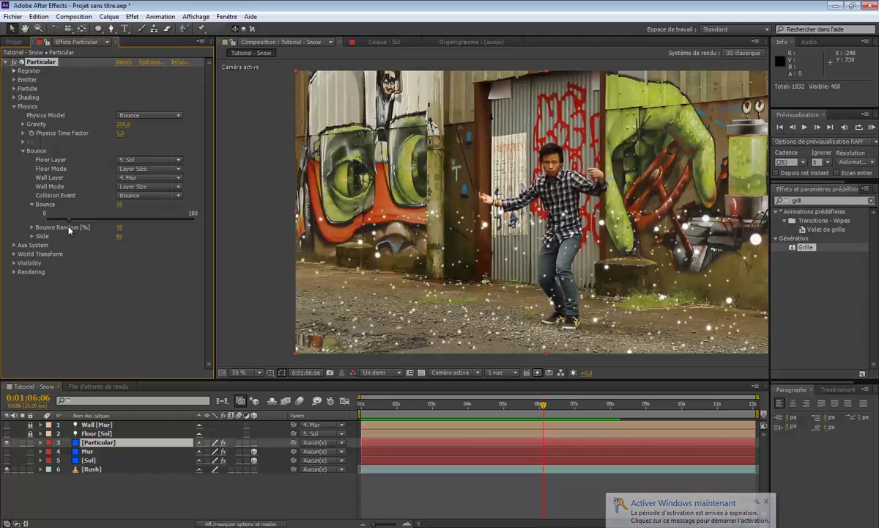
{"action": "left_click", "coordinate": [32, 227]}
{"action": "left_click", "coordinate": [120, 228]}
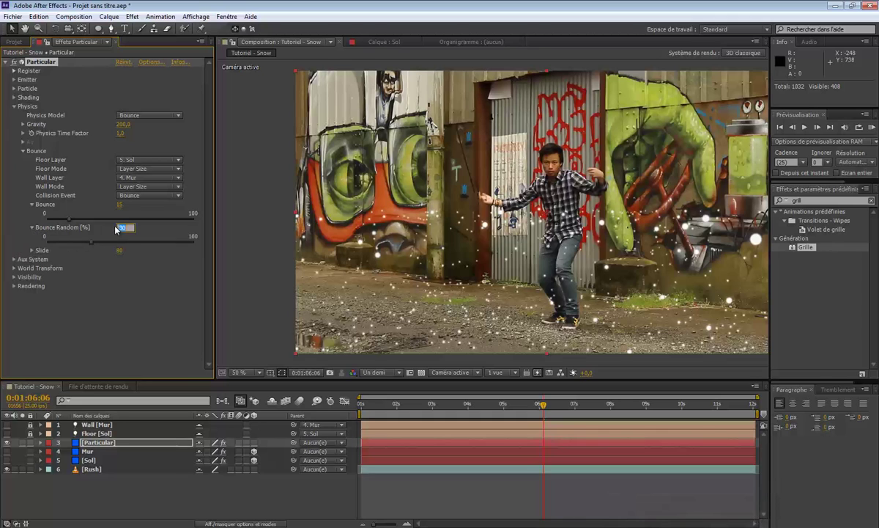
Reduce the bounce Slide to 40 and collapse the Bounce, Bounce Random and Slide sliders.
{"action": "left_click", "coordinate": [32, 250]}
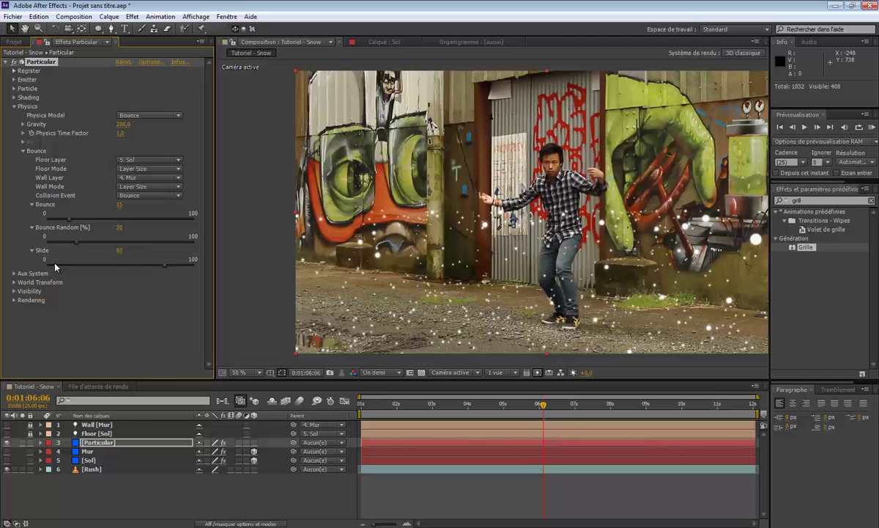
{"action": "left_click", "coordinate": [105, 265]}
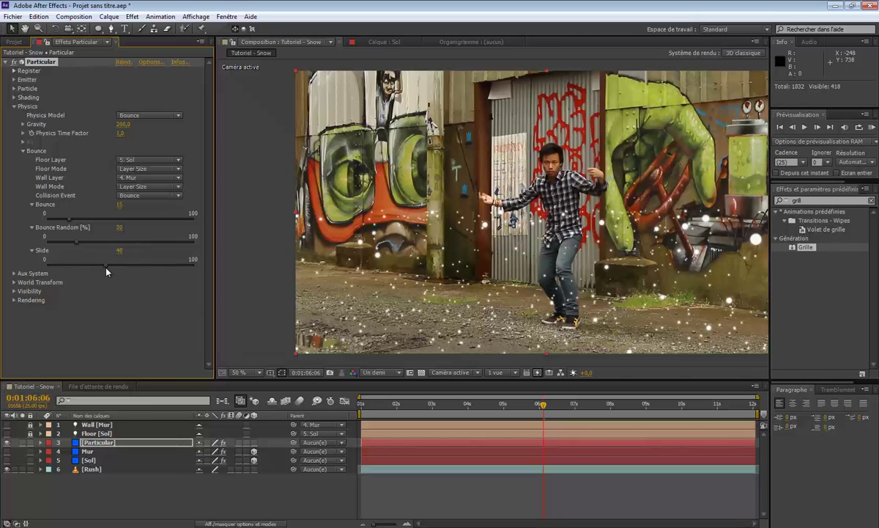
{"action": "left_click", "coordinate": [31, 203]}
{"action": "left_click", "coordinate": [32, 213]}
{"action": "left_click", "coordinate": [32, 221]}
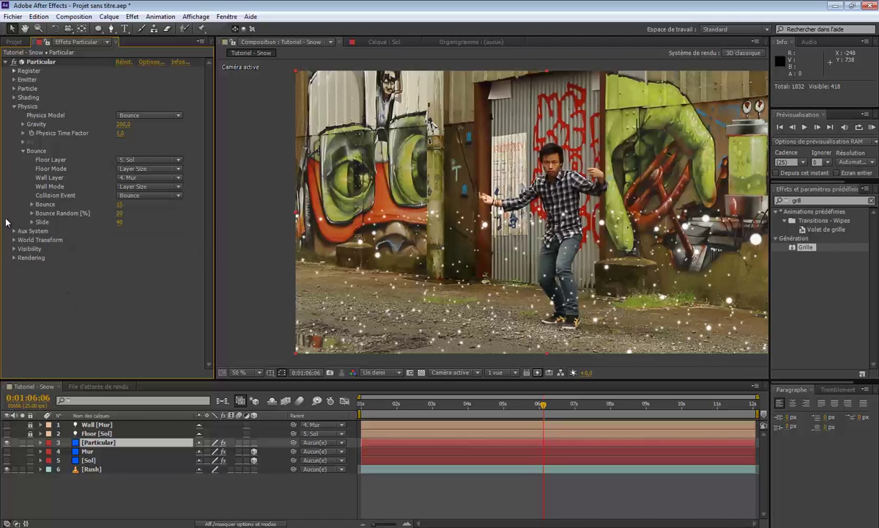
{"action": "left_click", "coordinate": [32, 204]}
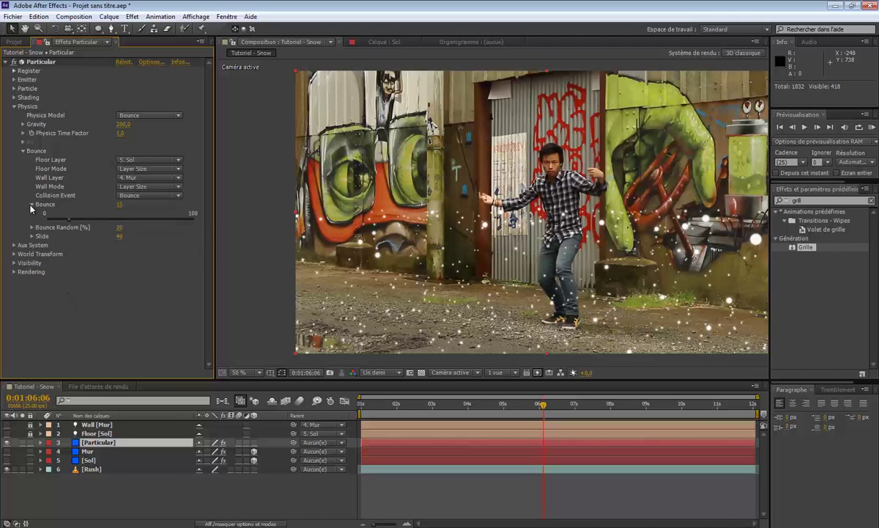
{"action": "left_click", "coordinate": [32, 205]}
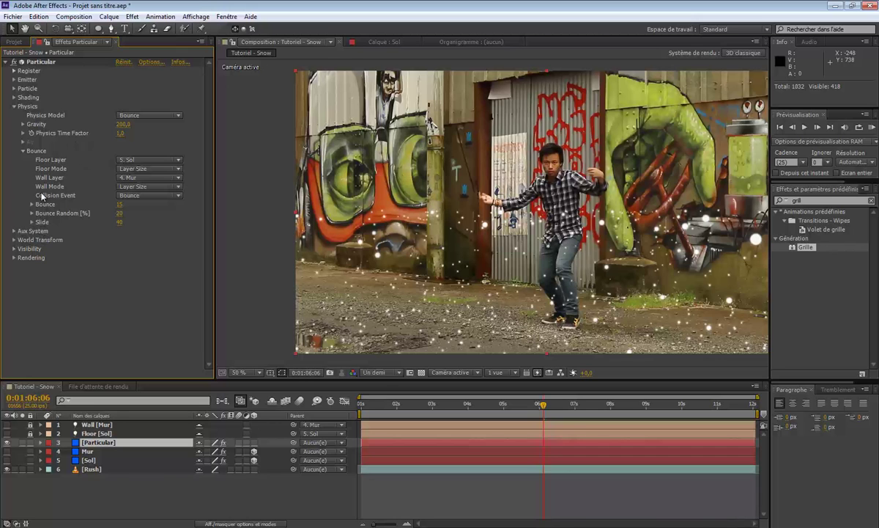
Play a preview from the early part of the clip to check the softened particle bounce.
{"action": "left_click_drag", "start_coordinate": [516, 404], "coordinate": [411, 404]}
{"action": "key", "text": "space"}
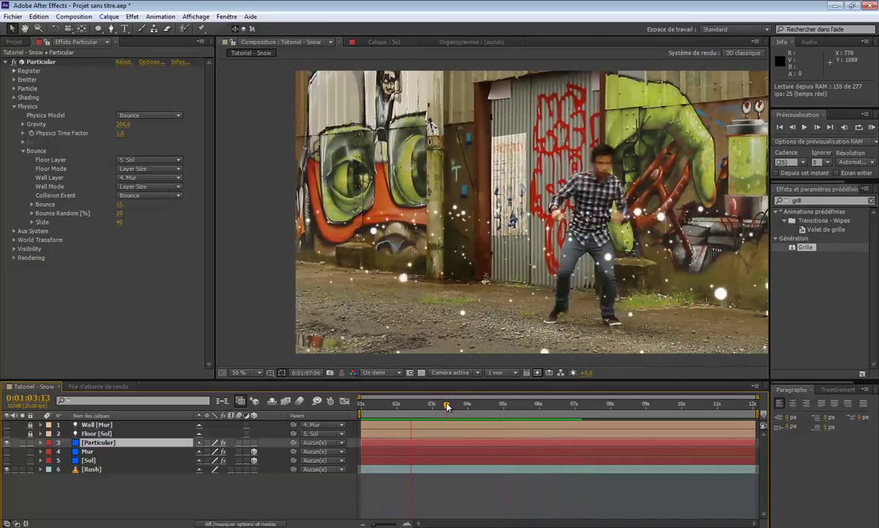
{"action": "key", "text": "space"}
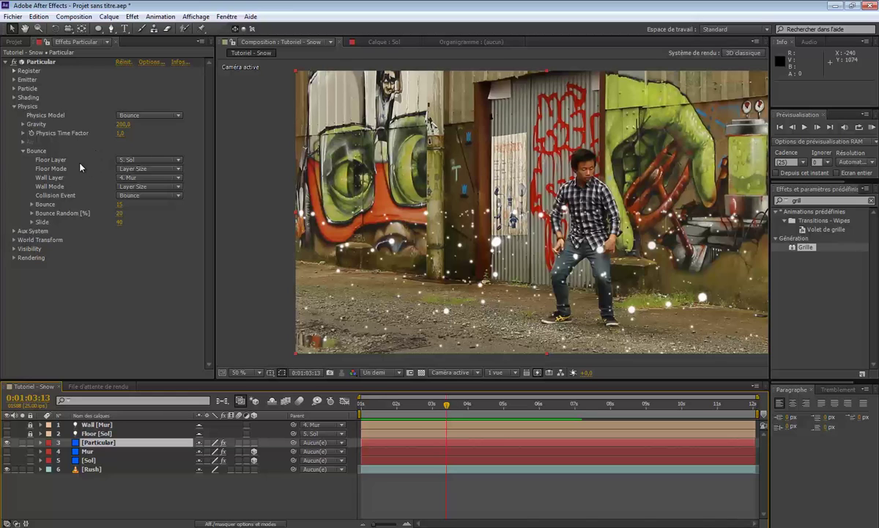
Raise the particle emitter by setting the Y value of its Position XY to 200.
{"action": "left_click", "coordinate": [13, 79]}
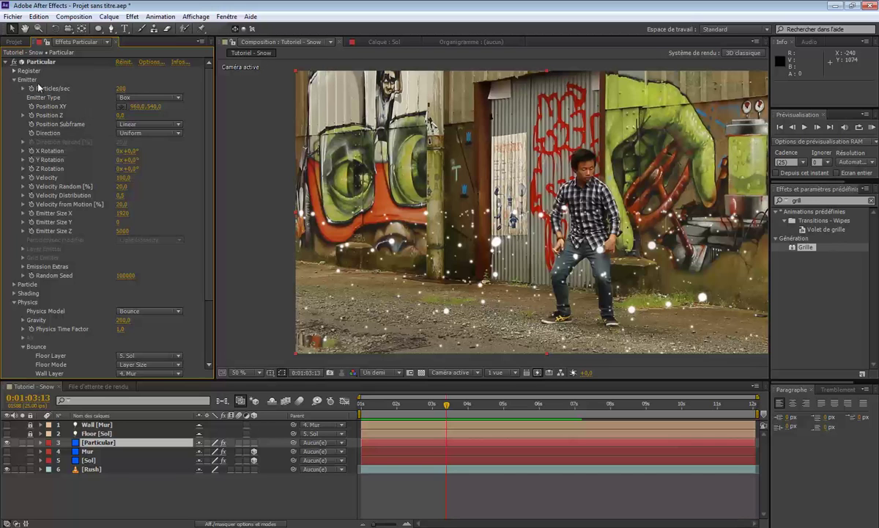
{"action": "left_click", "coordinate": [38, 63]}
{"action": "scroll", "coordinate": [541, 179], "scroll_direction": "down", "scroll_amount": 2}
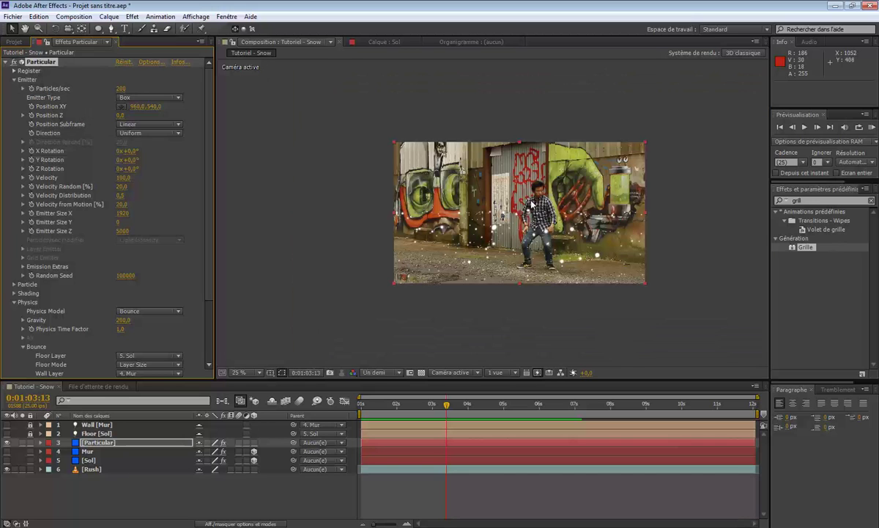
{"action": "scroll", "coordinate": [528, 230], "scroll_direction": "up", "scroll_amount": 2}
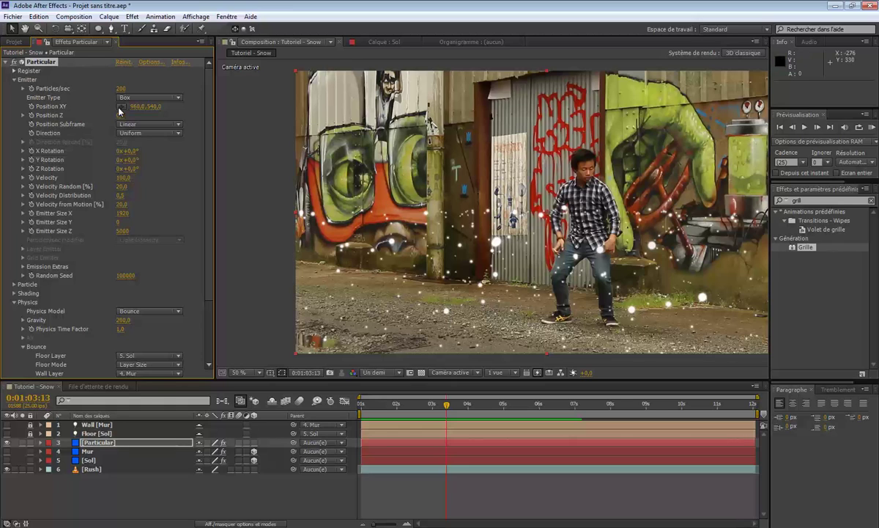
{"action": "scroll", "coordinate": [155, 112], "scroll_direction": "down", "scroll_amount": 1}
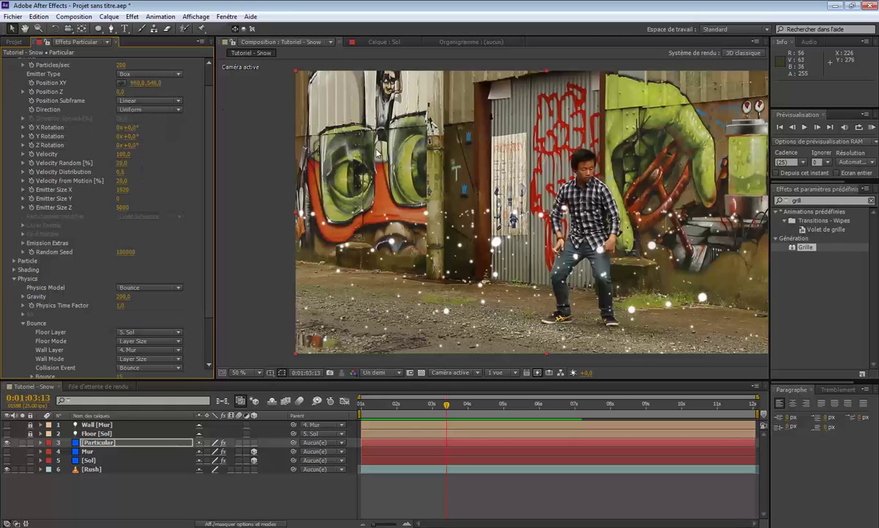
{"action": "scroll", "coordinate": [378, 152], "scroll_direction": "down", "scroll_amount": 2}
{"action": "left_click_drag", "start_coordinate": [147, 82], "coordinate": [2, 82]}
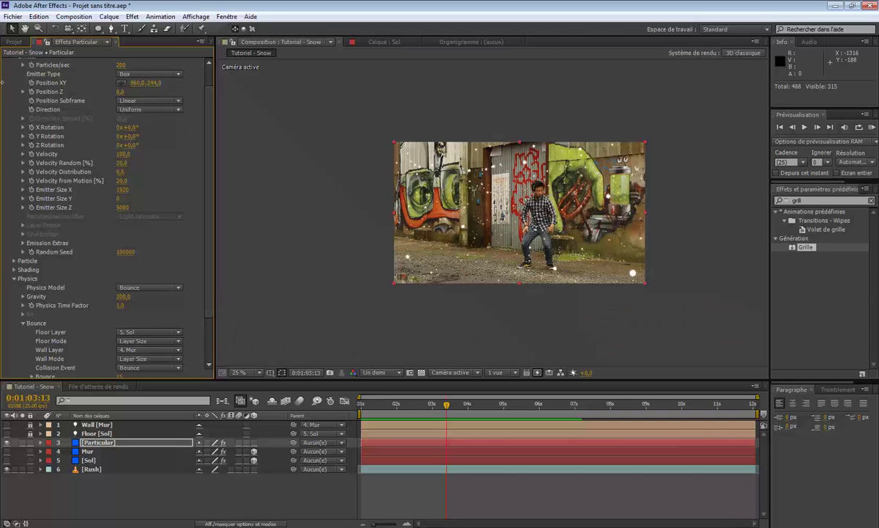
{"action": "left_click_drag", "start_coordinate": [155, 91], "coordinate": [151, 91]}
{"action": "left_click", "coordinate": [156, 83]}
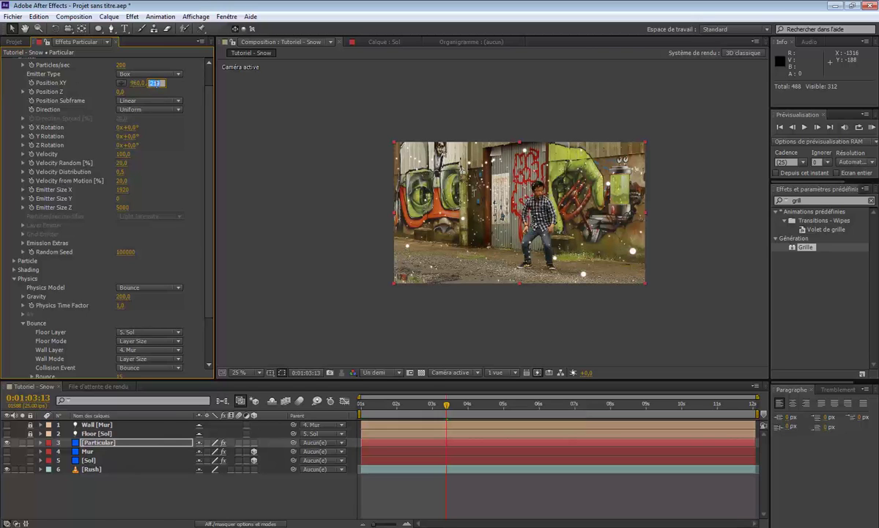
{"action": "type", "text": "200"}
{"action": "key", "text": "Return"}
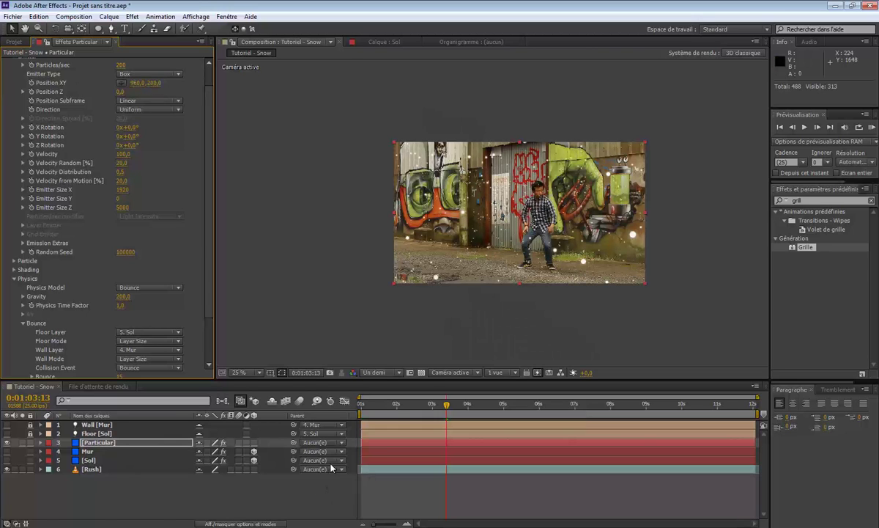
Preview the composition at 50% zoom to check the snow falling from the raised emitter.
{"action": "left_click", "coordinate": [479, 293]}
{"action": "scroll", "coordinate": [478, 293], "scroll_direction": "up", "scroll_amount": 2}
{"action": "key", "text": "space"}
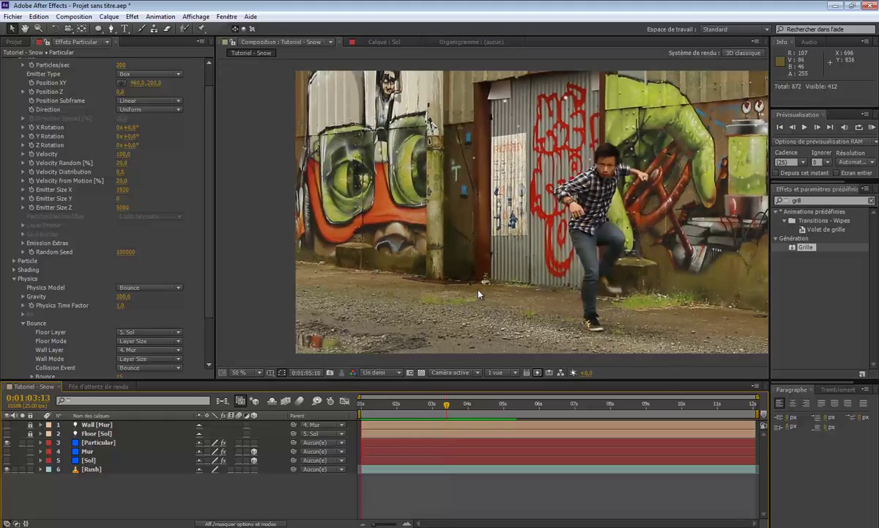
Move to 0:01:02:22 and set the emitter's Position XY Y value to -100.
{"action": "left_click", "coordinate": [410, 403]}
{"action": "left_click_drag", "start_coordinate": [403, 405], "coordinate": [423, 405]}
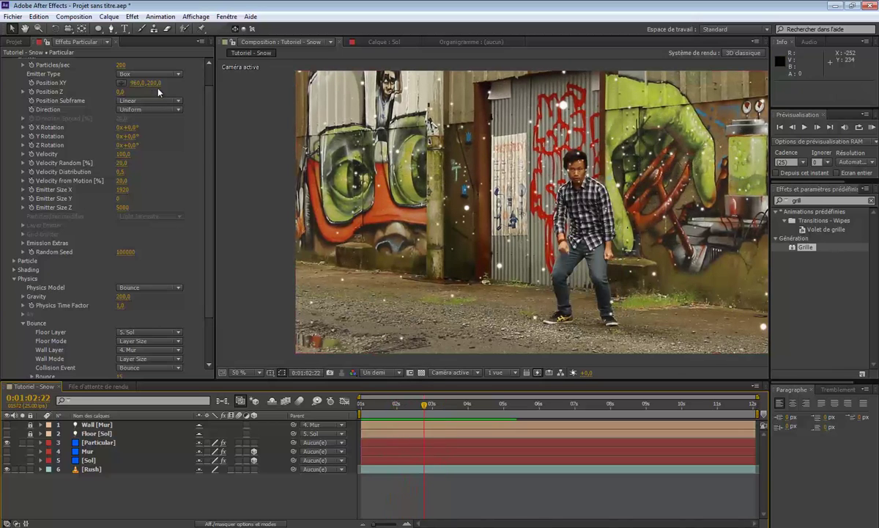
{"action": "mouse_move", "coordinate": [154, 83]}
{"action": "left_mouse_down"}
{"action": "mouse_move", "coordinate": [110, 83]}
{"action": "mouse_move", "coordinate": [145, 83]}
{"action": "left_mouse_up"}
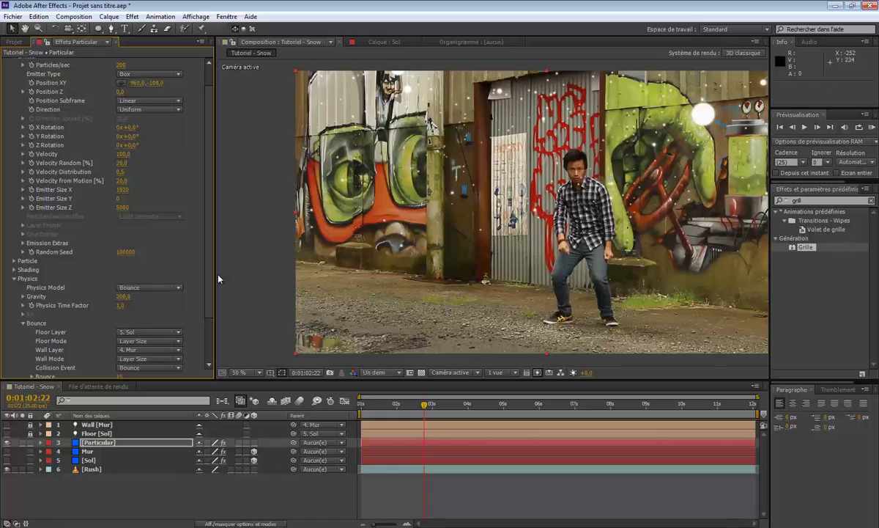
Play a RAM preview of the snow falling from the repositioned emitter.
{"action": "left_click", "coordinate": [263, 489]}
{"action": "key", "text": "KP_0"}
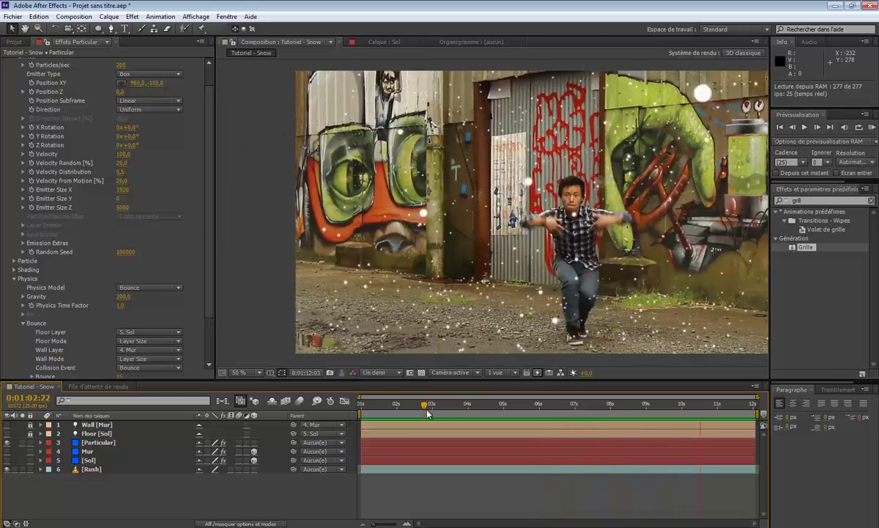
{"action": "key", "text": "space"}
Expand the Particle settings and set Life to 8 seconds.
{"action": "scroll", "coordinate": [200, 201], "scroll_direction": "down", "scroll_amount": 1}
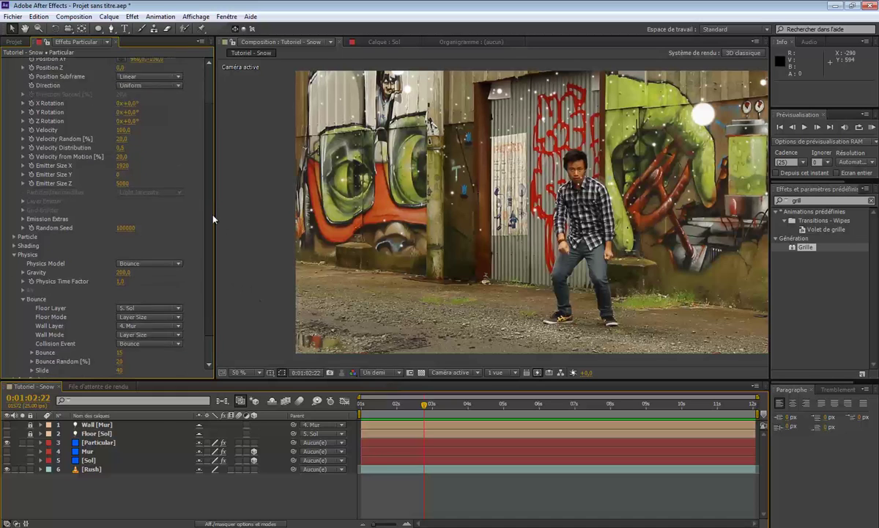
{"action": "scroll", "coordinate": [191, 124], "scroll_direction": "up", "scroll_amount": 2}
{"action": "left_click", "coordinate": [13, 285]}
{"action": "scroll", "coordinate": [33, 277], "scroll_direction": "down", "scroll_amount": 3}
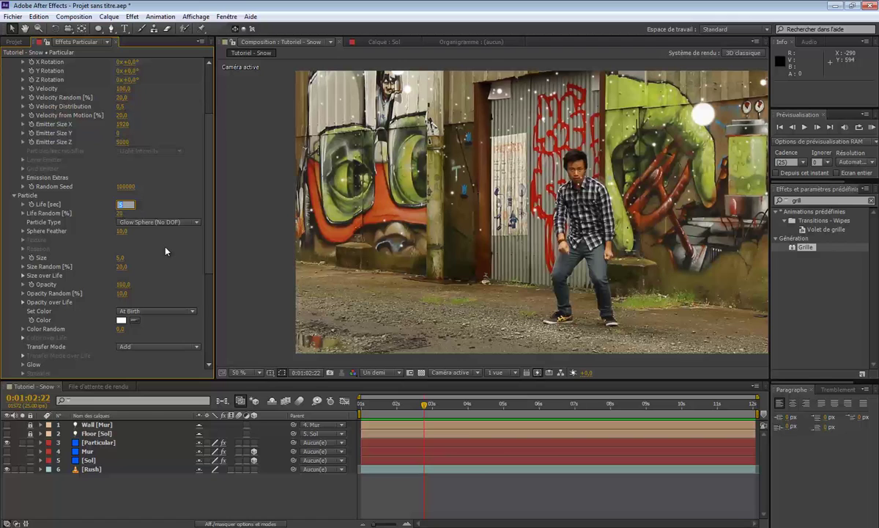
{"action": "type", "text": "8"}
{"action": "key", "text": "Return"}
{"action": "key", "text": "Return"}
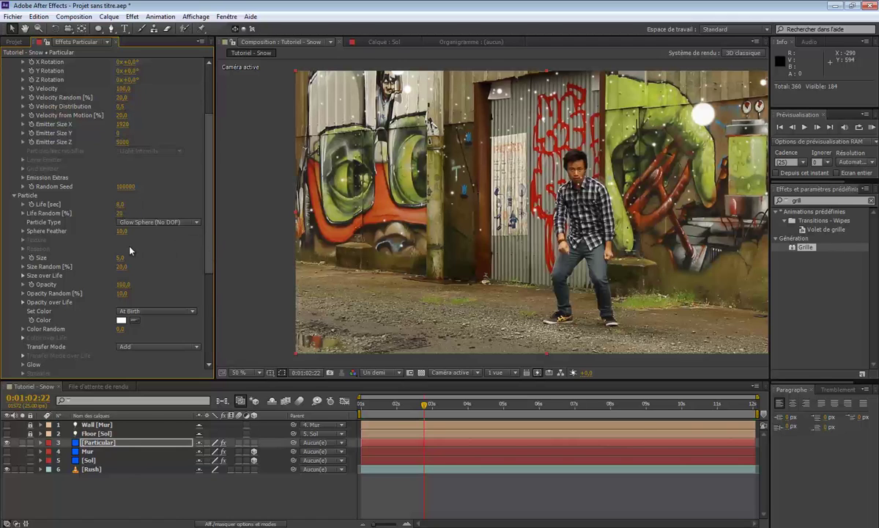
Set the particle Size to 9.
{"action": "left_click_drag", "start_coordinate": [119, 257], "coordinate": [120, 257]}
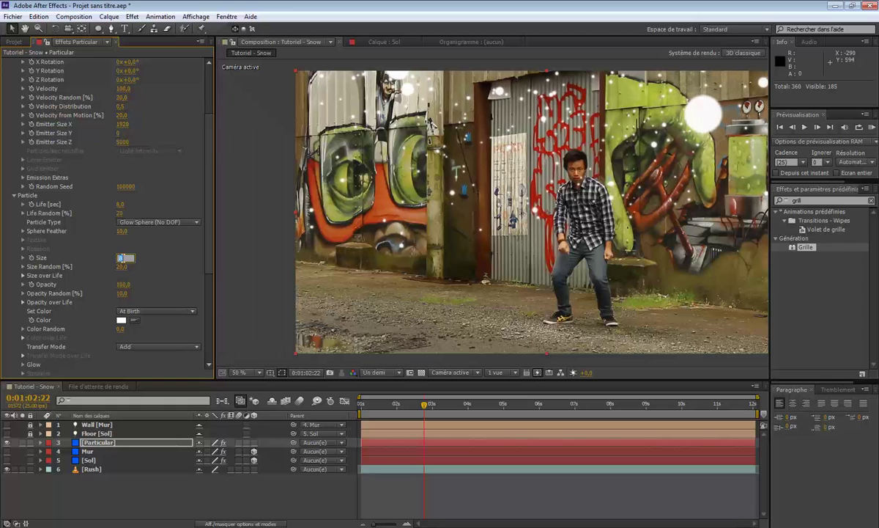
{"action": "type", "text": "9"}
{"action": "key", "text": "Return"}
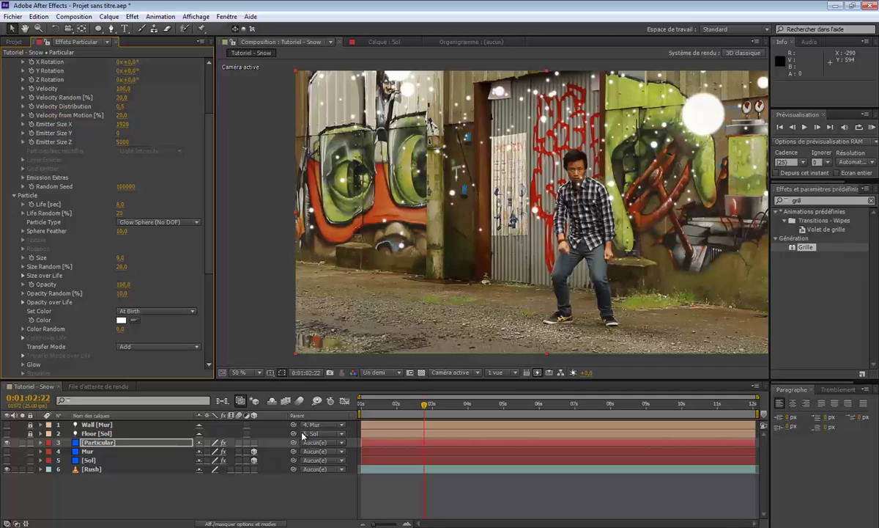
Preview the clip to check the larger, longer-lived snow particles.
{"action": "left_click", "coordinate": [250, 495]}
{"action": "key", "text": "space"}
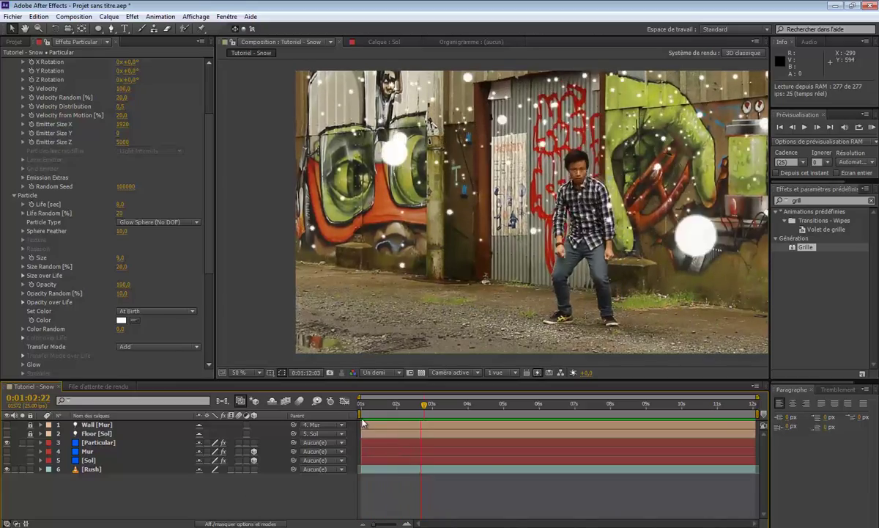
{"action": "left_click", "coordinate": [203, 238]}
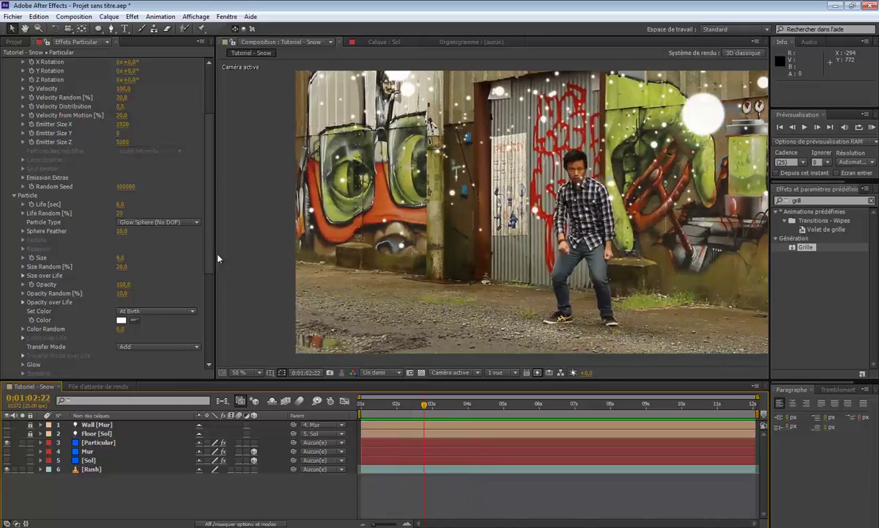
Set the physics Gravity to 280 and preview how fast the snow falls.
{"action": "scroll", "coordinate": [195, 220], "scroll_direction": "down", "scroll_amount": 3}
{"action": "scroll", "coordinate": [209, 271], "scroll_direction": "down", "scroll_amount": 1}
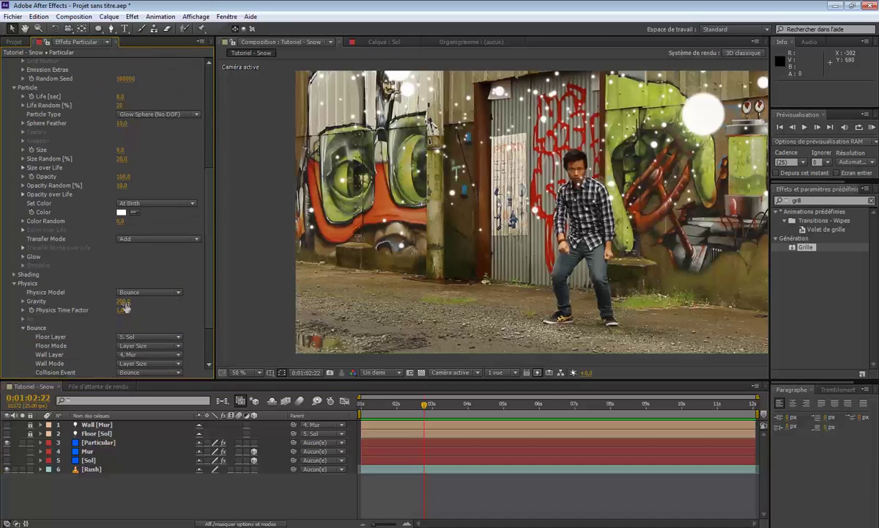
{"action": "left_click_drag", "start_coordinate": [126, 301], "coordinate": [129, 302]}
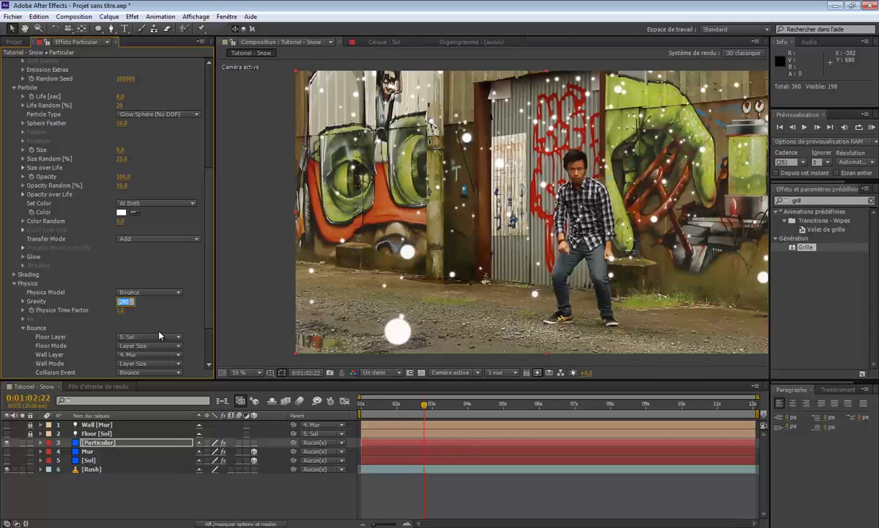
{"action": "key", "text": "Return"}
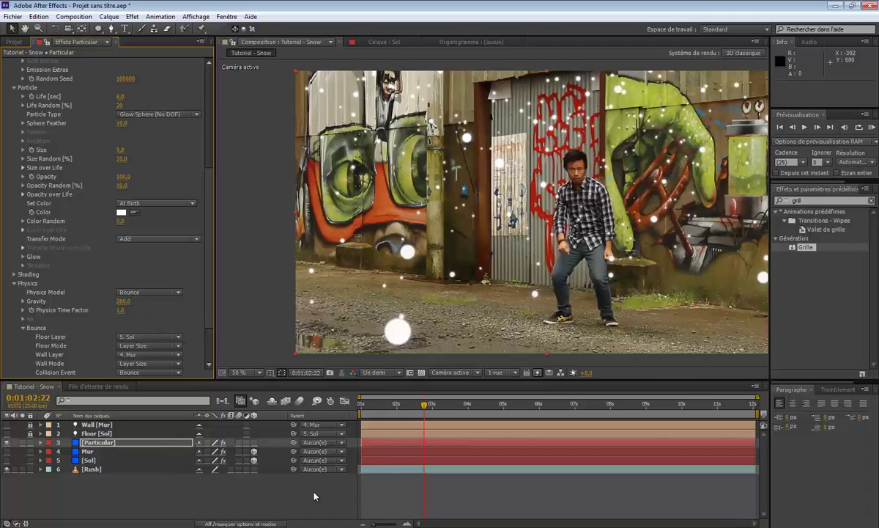
{"action": "key", "text": "space"}
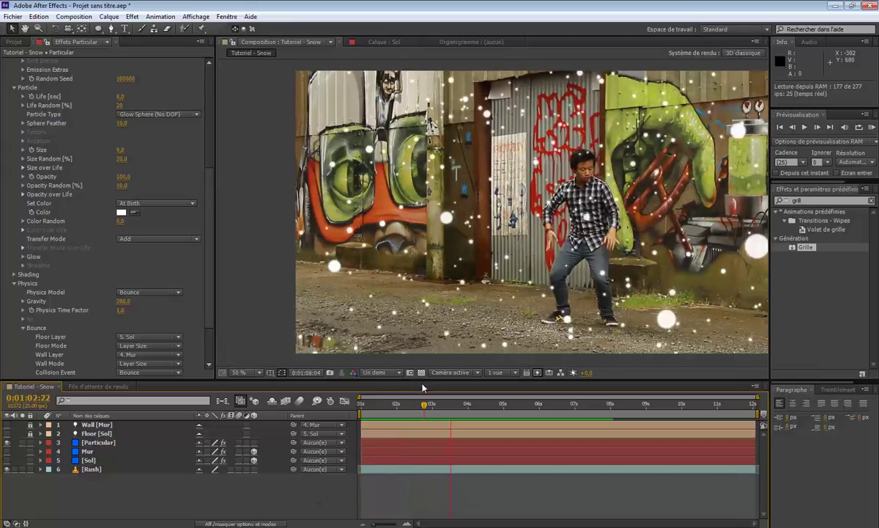
{"action": "key", "text": "space"}
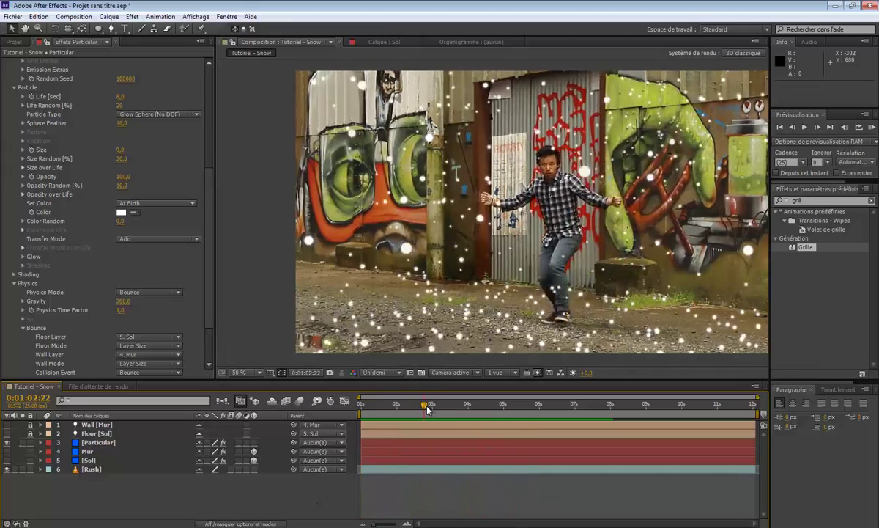
Raise the Bounce amount in the Physics bounce settings to 22.
{"action": "scroll", "coordinate": [99, 258], "scroll_direction": "up", "scroll_amount": 4}
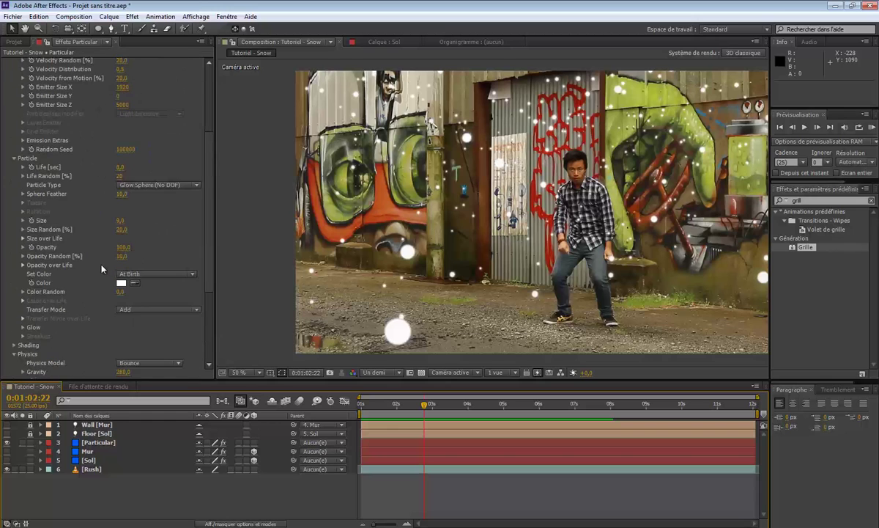
{"action": "scroll", "coordinate": [95, 248], "scroll_direction": "down", "scroll_amount": 7}
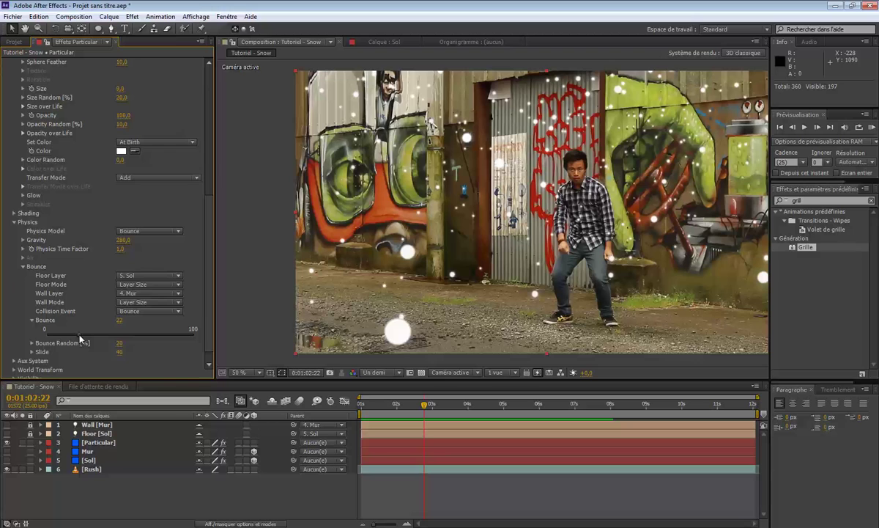
{"action": "left_click", "coordinate": [80, 336]}
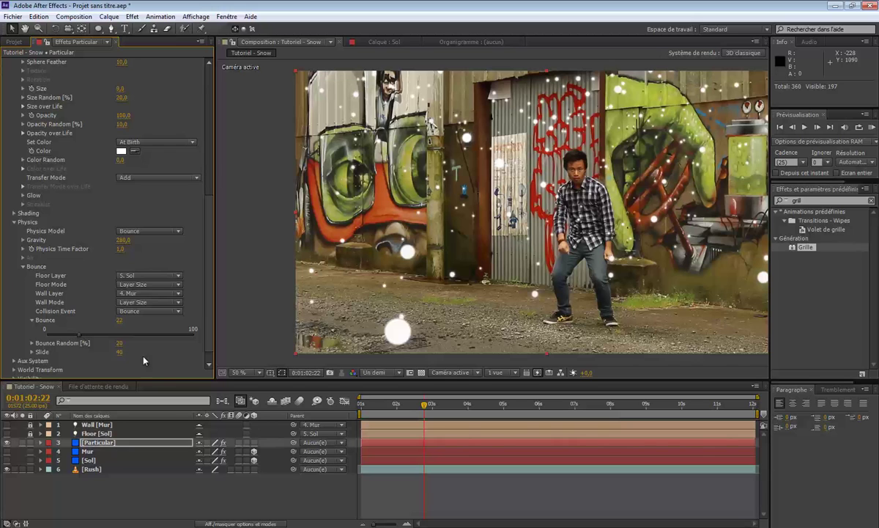
Preview the composition and inspect the early part of the clip to check the particles' bounce.
{"action": "left_click", "coordinate": [196, 508]}
{"action": "key", "text": "KP_0"}
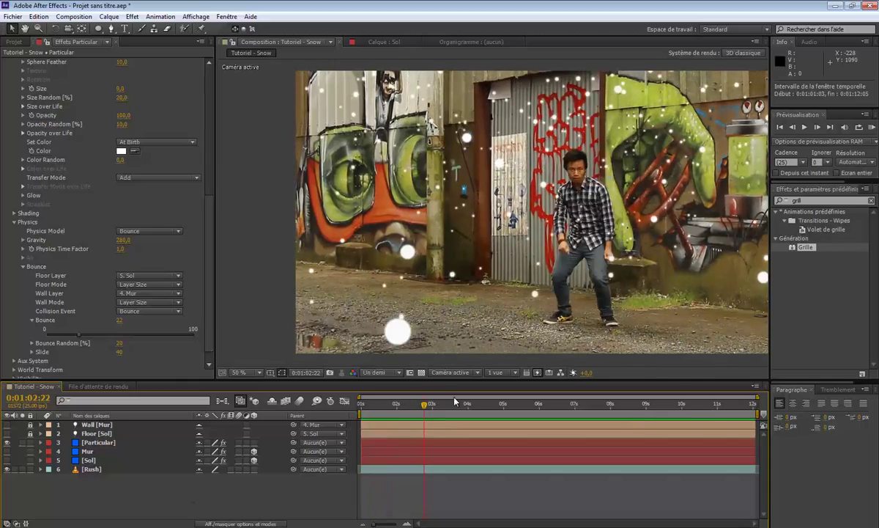
{"action": "left_click_drag", "start_coordinate": [426, 408], "coordinate": [408, 411]}
{"action": "key", "text": "space"}
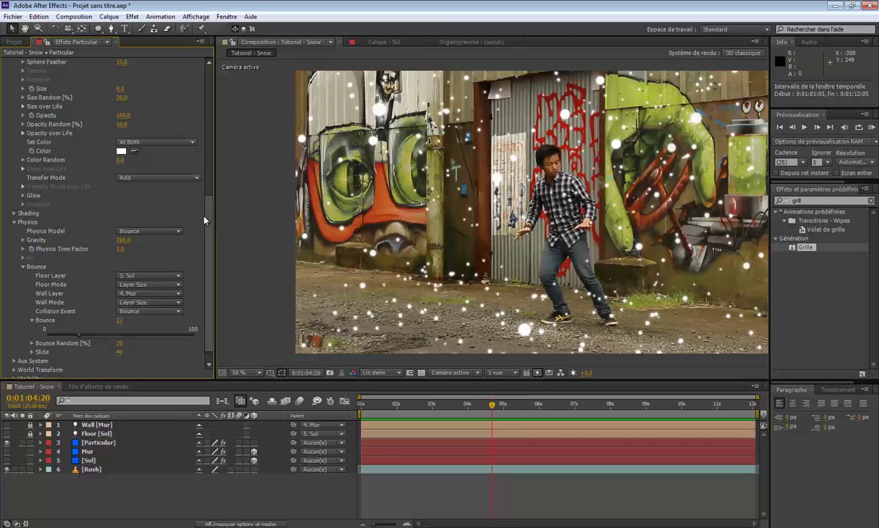
Try the Directional, Bi-Directional and Disc options for the emitter Direction, and return it to Uniform.
{"action": "scroll", "coordinate": [206, 223], "scroll_direction": "up", "scroll_amount": 6}
{"action": "scroll", "coordinate": [208, 128], "scroll_direction": "up", "scroll_amount": 2}
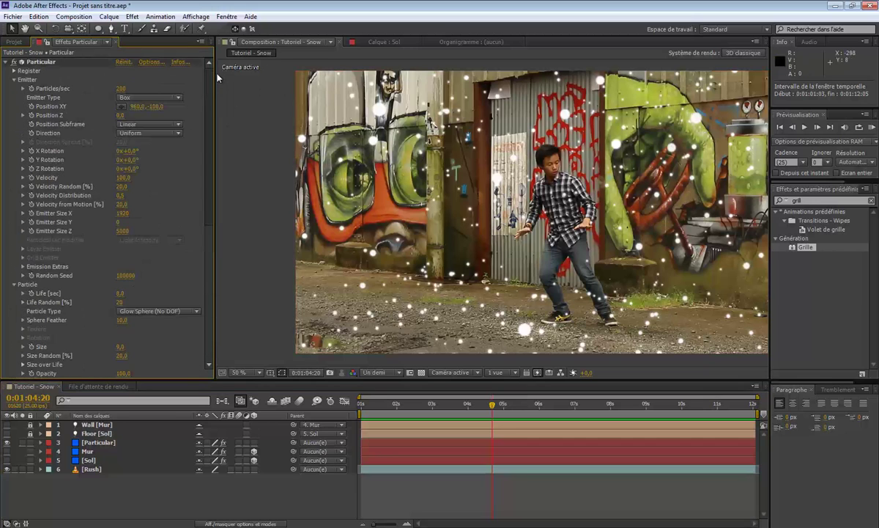
{"action": "left_click", "coordinate": [147, 132]}
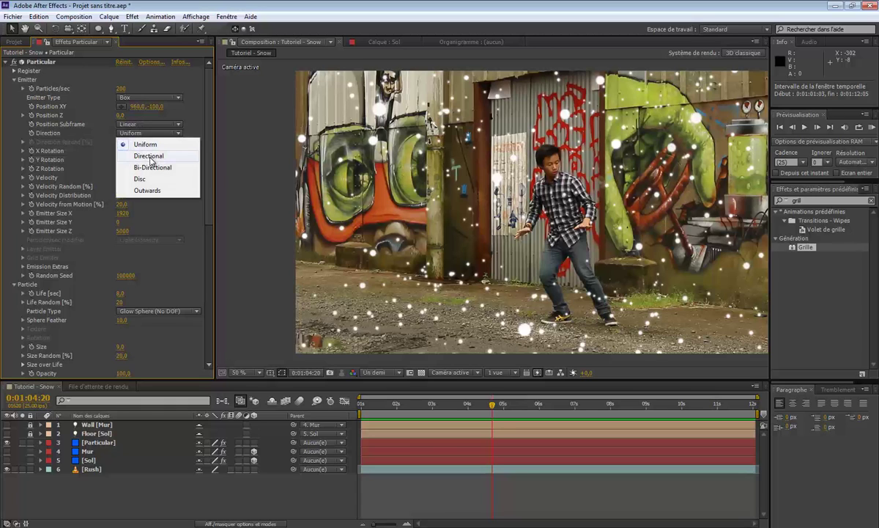
{"action": "left_click", "coordinate": [143, 149]}
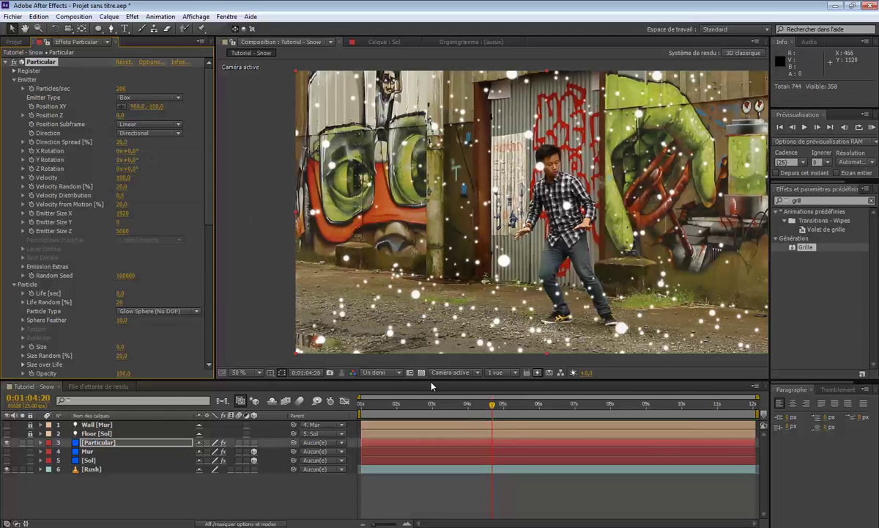
{"action": "mouse_move", "coordinate": [466, 404]}
{"action": "left_mouse_down"}
{"action": "mouse_move", "coordinate": [361, 404]}
{"action": "mouse_move", "coordinate": [715, 401]}
{"action": "mouse_move", "coordinate": [474, 404]}
{"action": "left_mouse_up"}
{"action": "left_click", "coordinate": [166, 135]}
{"action": "left_click", "coordinate": [152, 167]}
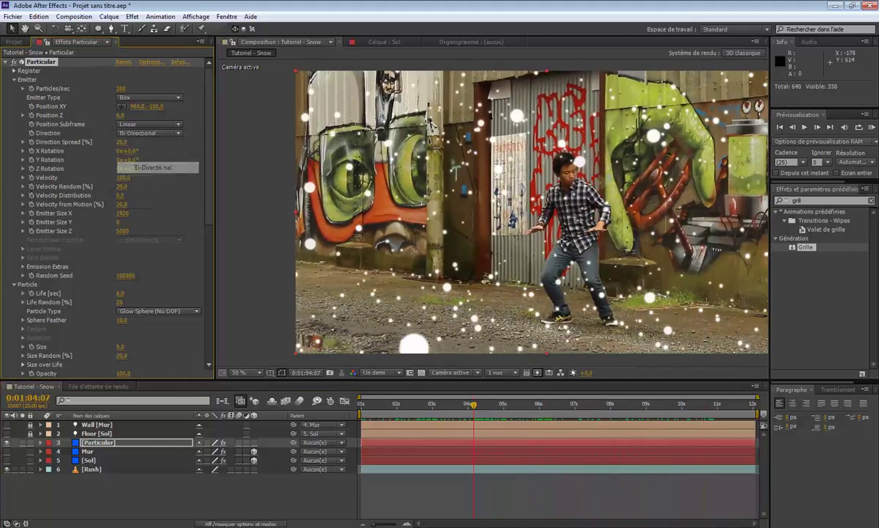
{"action": "left_click", "coordinate": [165, 133]}
{"action": "left_click", "coordinate": [162, 178]}
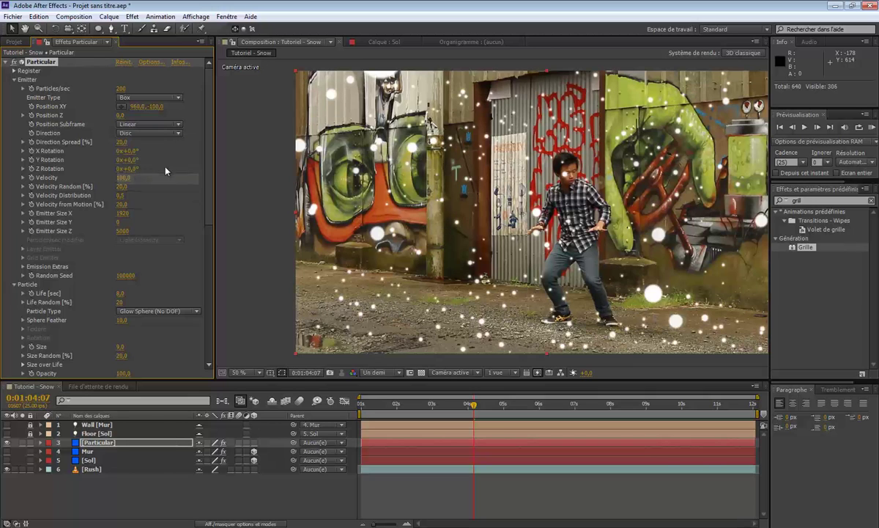
{"action": "left_click", "coordinate": [177, 135]}
{"action": "left_click", "coordinate": [152, 146]}
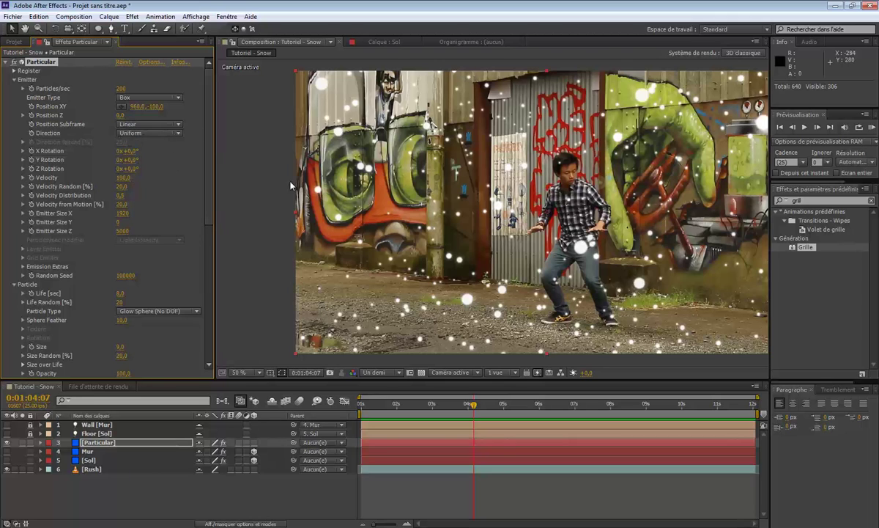
{"action": "left_click", "coordinate": [129, 132]}
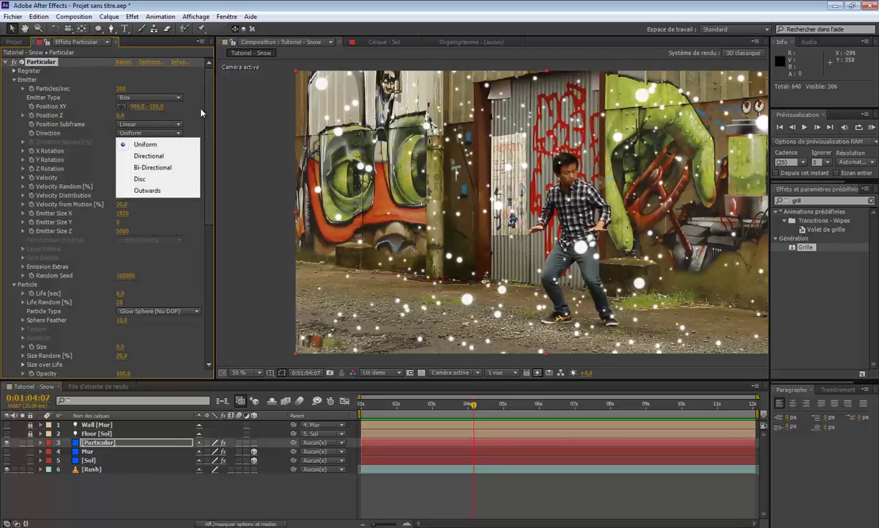
{"action": "left_click", "coordinate": [188, 101]}
Reduce the emitter's Particles/sec to 150.
{"action": "left_click", "coordinate": [123, 88]}
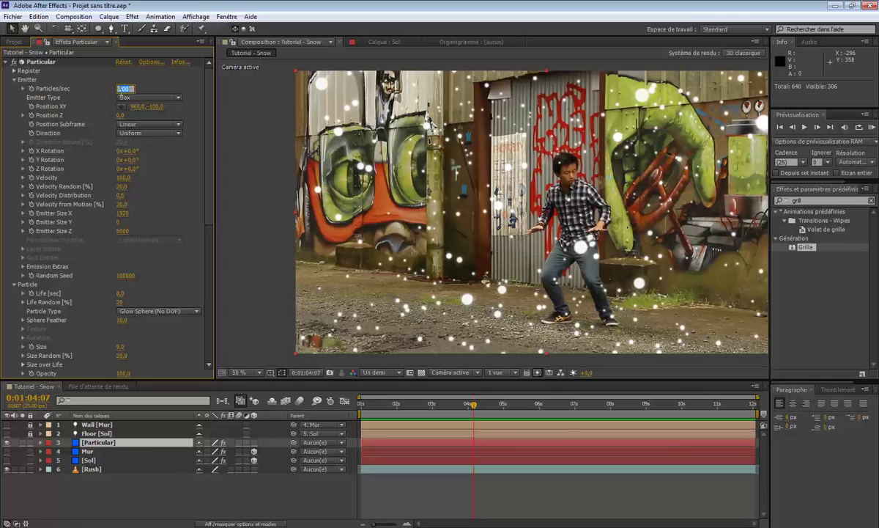
{"action": "type", "text": "150"}
{"action": "key", "text": "Return"}
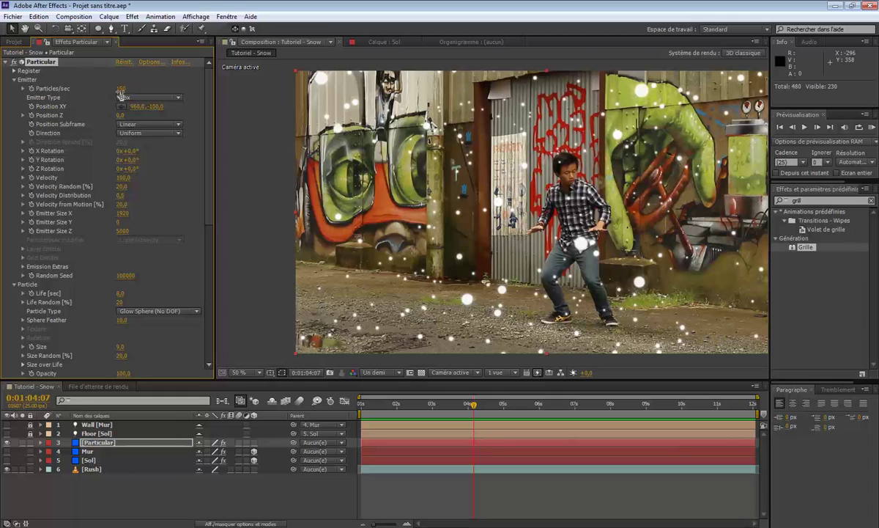
{"action": "left_click", "coordinate": [161, 356]}
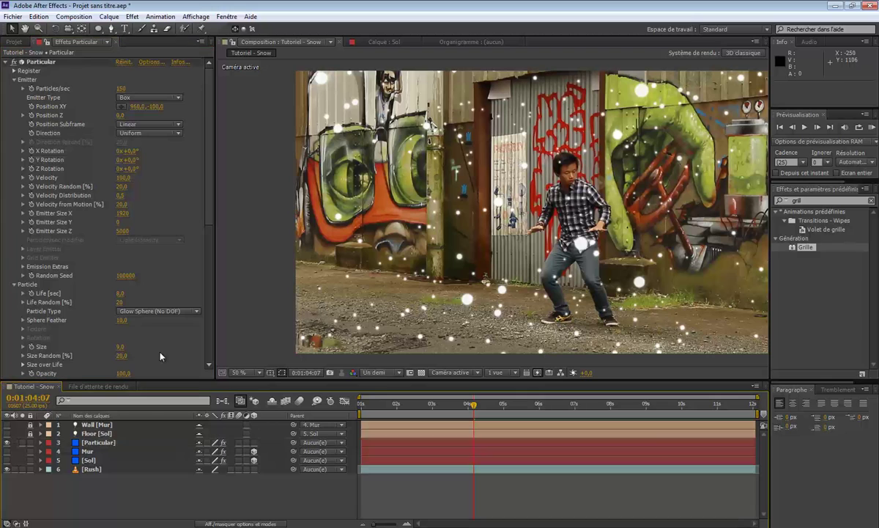
Set the particle Opacity to 90.
{"action": "left_click_drag", "start_coordinate": [207, 180], "coordinate": [211, 149]}
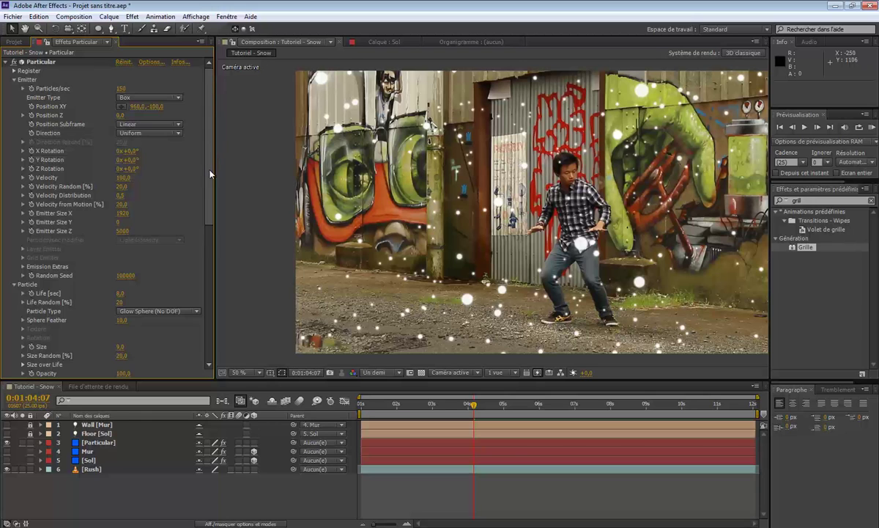
{"action": "left_click_drag", "start_coordinate": [208, 165], "coordinate": [206, 256]}
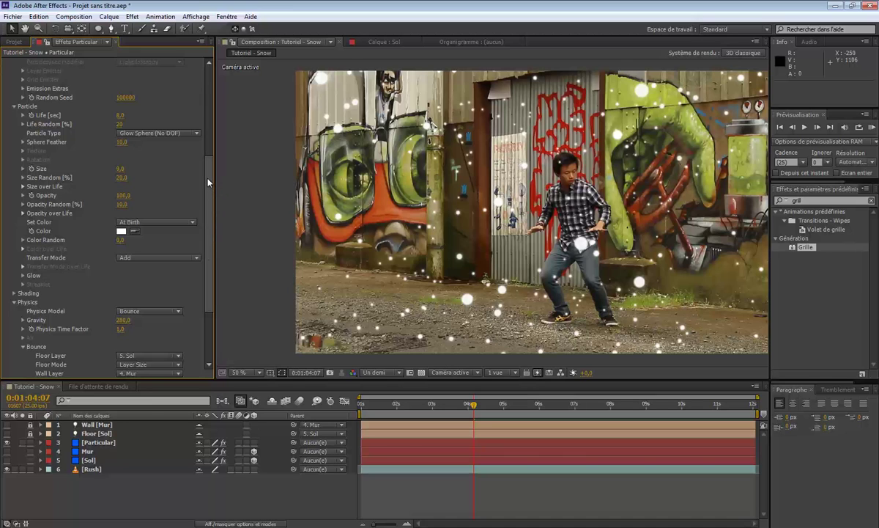
{"action": "scroll", "coordinate": [198, 176], "scroll_direction": "down", "scroll_amount": 2}
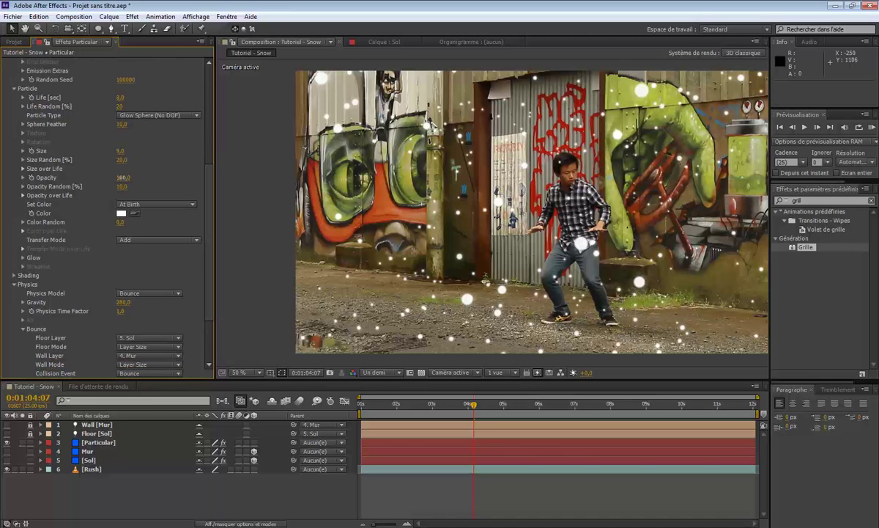
{"action": "left_click", "coordinate": [124, 178]}
{"action": "type", "text": "90"}
{"action": "key", "text": "Return"}
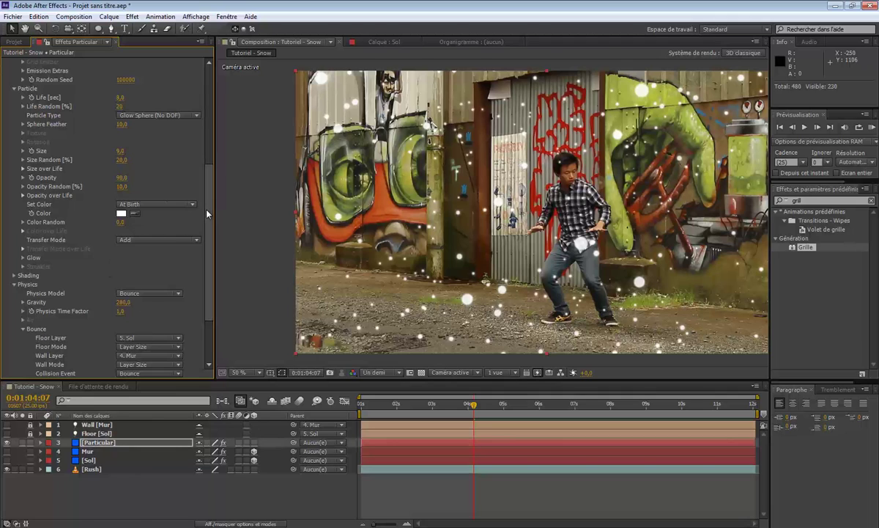
Set the particle Size to 8.
{"action": "left_click", "coordinate": [119, 151]}
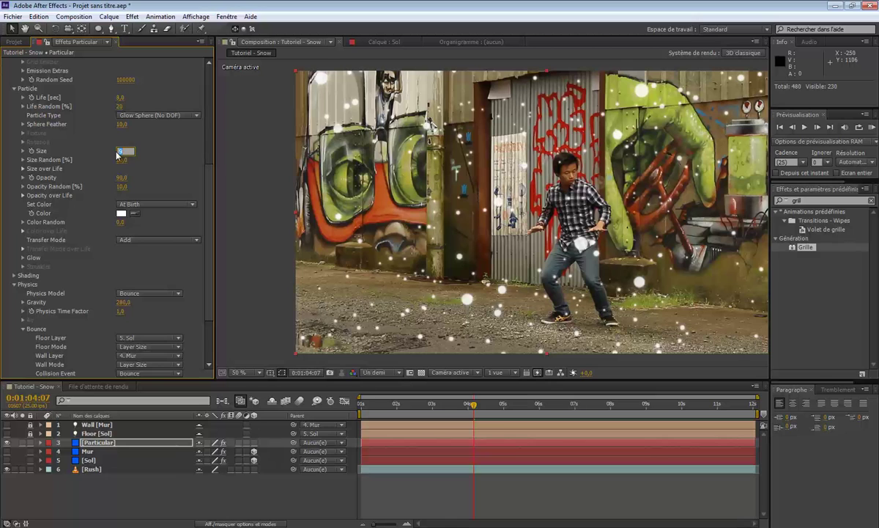
{"action": "type", "text": "8"}
{"action": "key", "text": "Return"}
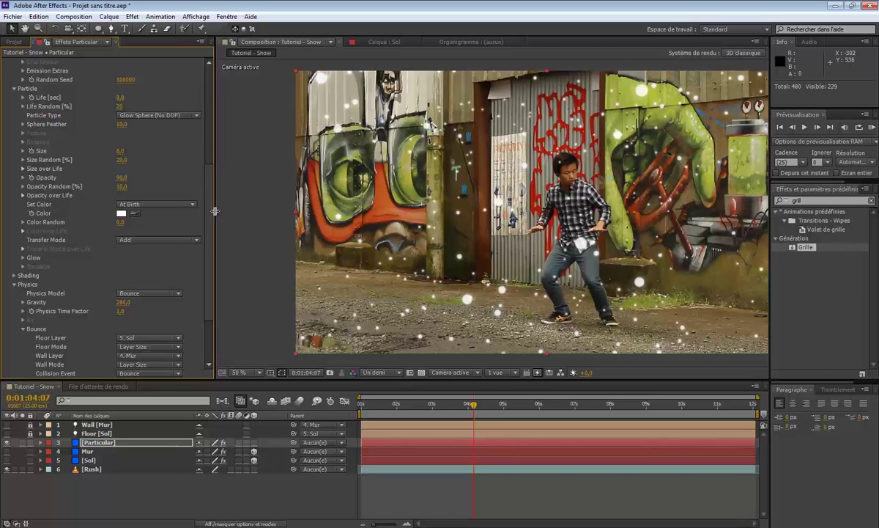
{"action": "scroll", "coordinate": [211, 220], "scroll_direction": "down", "scroll_amount": 3}
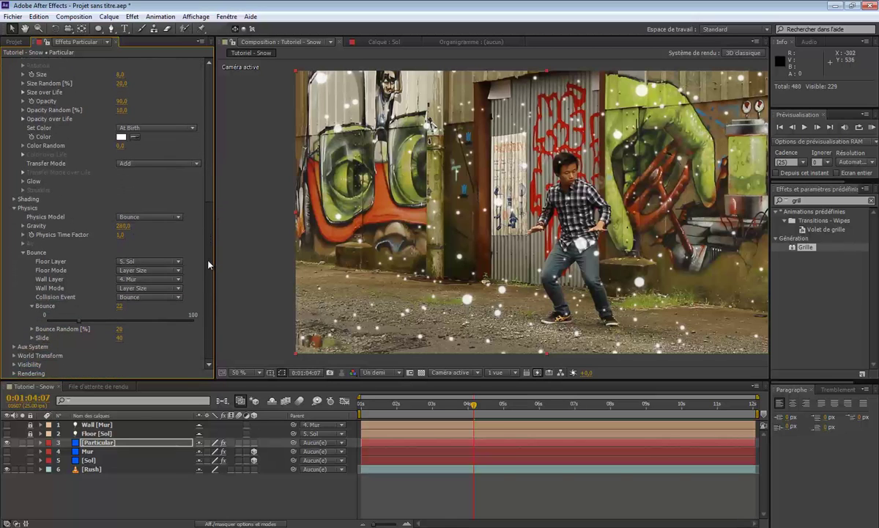
{"action": "left_click", "coordinate": [13, 199]}
{"action": "left_click", "coordinate": [13, 199]}
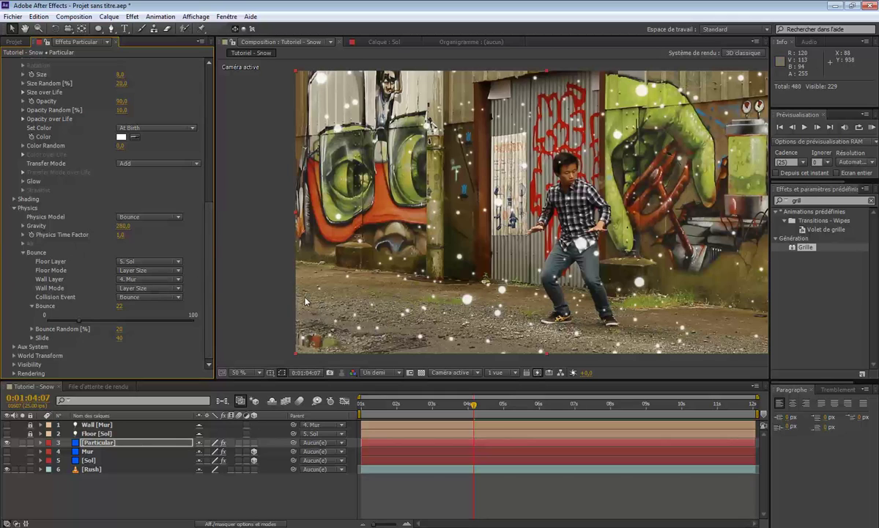
{"action": "left_click", "coordinate": [108, 460]}
{"action": "left_click", "coordinate": [115, 492]}
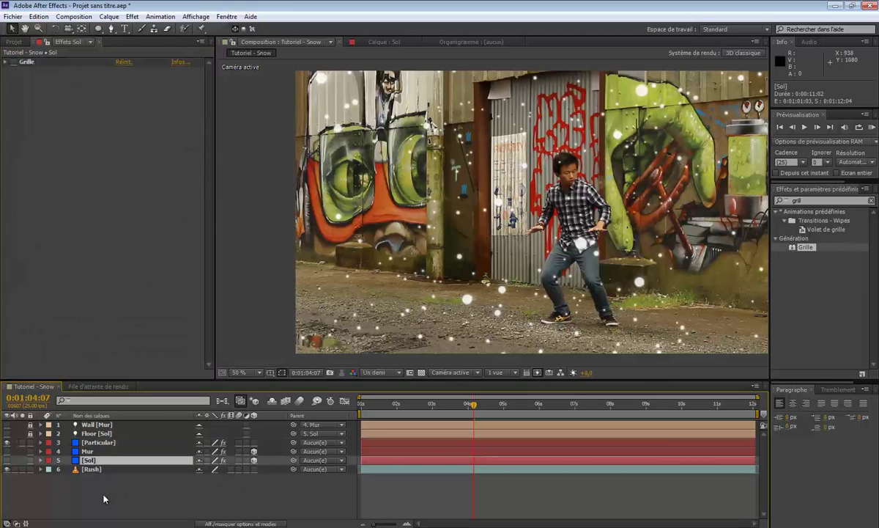
Turn on Motion Blur in the Rendering settings of the Particular layer's effect and set its Type to Subframe Sample.
{"action": "left_click", "coordinate": [101, 442]}
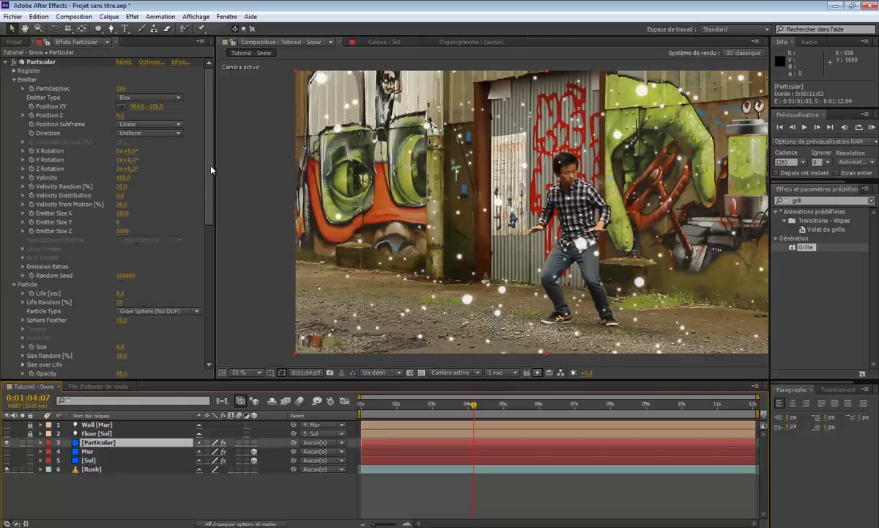
{"action": "scroll", "coordinate": [197, 180], "scroll_direction": "down", "scroll_amount": 5}
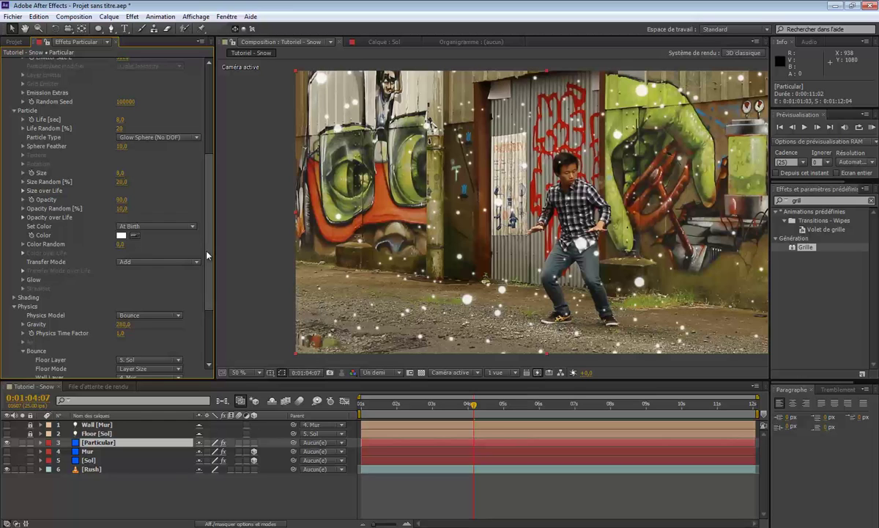
{"action": "scroll", "coordinate": [207, 255], "scroll_direction": "down", "scroll_amount": 4}
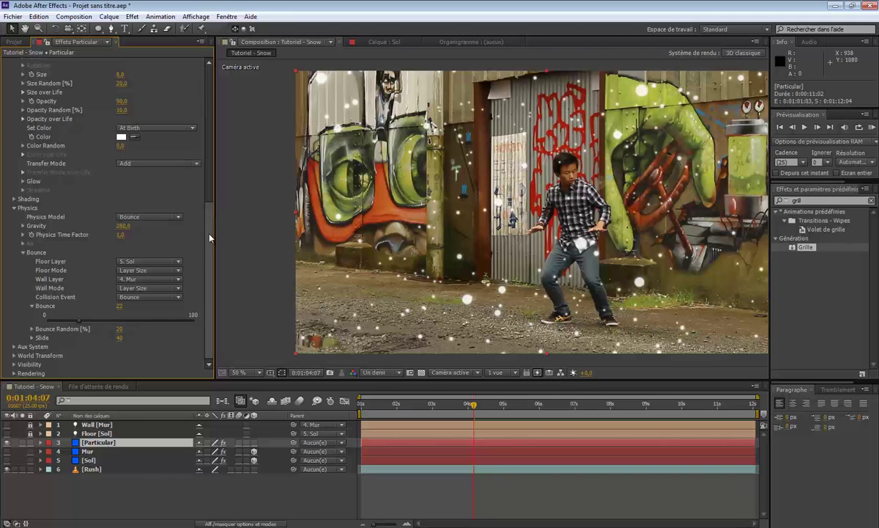
{"action": "left_click", "coordinate": [14, 373]}
{"action": "scroll", "coordinate": [84, 316], "scroll_direction": "down", "scroll_amount": 2}
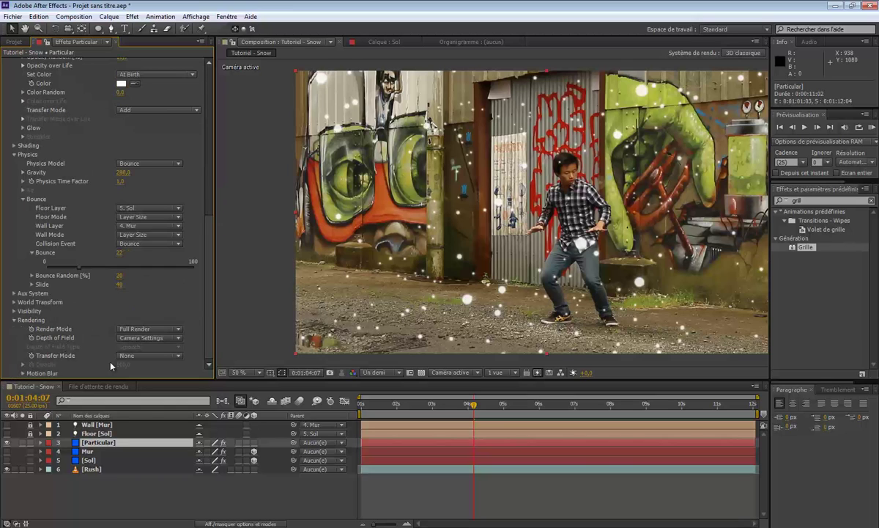
{"action": "left_click", "coordinate": [23, 373]}
{"action": "scroll", "coordinate": [23, 367], "scroll_direction": "down", "scroll_amount": 3}
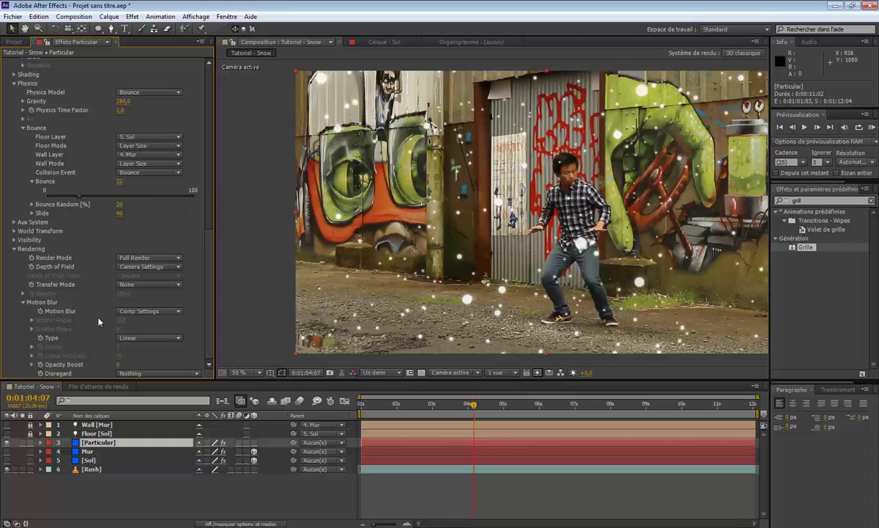
{"action": "left_click", "coordinate": [155, 314]}
{"action": "left_click", "coordinate": [150, 322]}
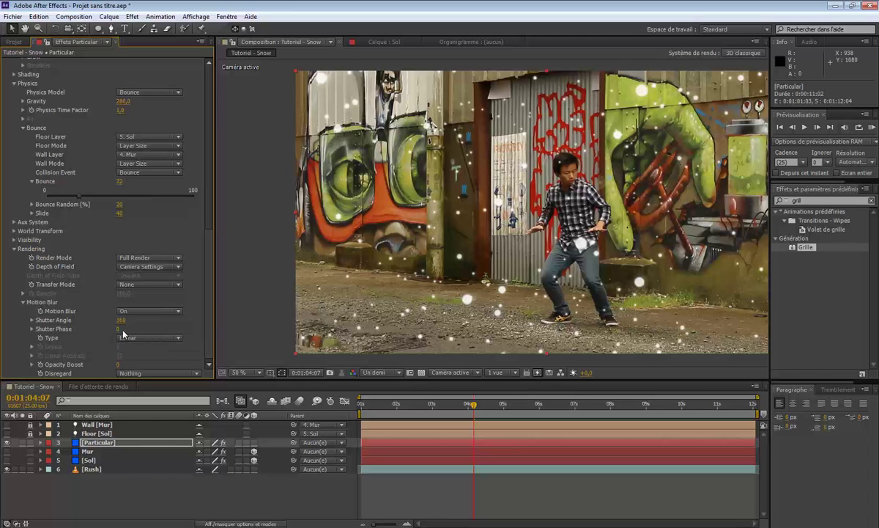
{"action": "left_click", "coordinate": [146, 338]}
{"action": "left_click", "coordinate": [145, 360]}
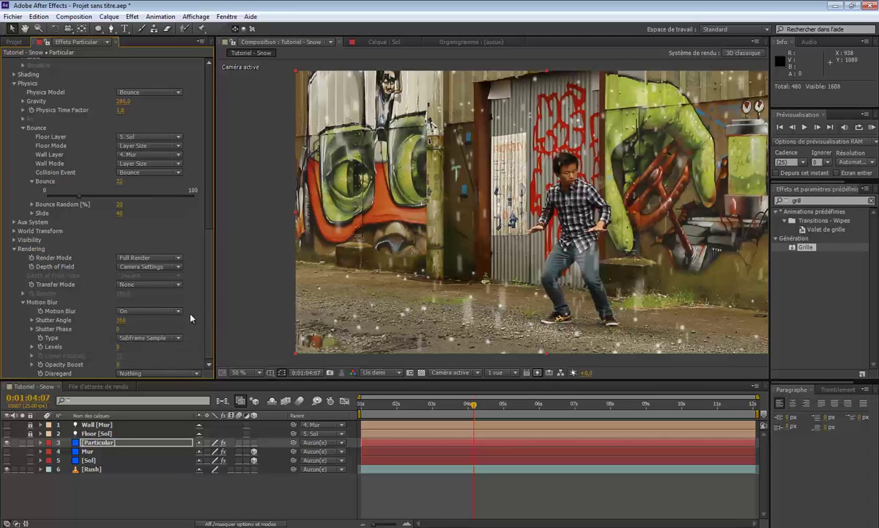
Reduce the motion blur's Shutter Angle to 10.
{"action": "left_click_drag", "start_coordinate": [120, 321], "coordinate": [24, 329]}
{"action": "left_click_drag", "start_coordinate": [119, 319], "coordinate": [3, 329]}
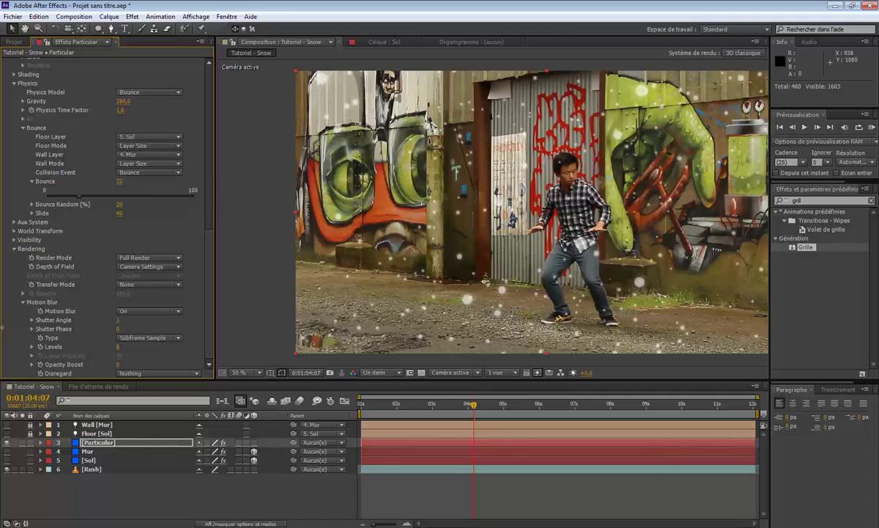
{"action": "left_click", "coordinate": [119, 320]}
{"action": "key", "text": "Return"}
{"action": "left_click", "coordinate": [118, 321]}
{"action": "type", "text": "10"}
{"action": "key", "text": "Return"}
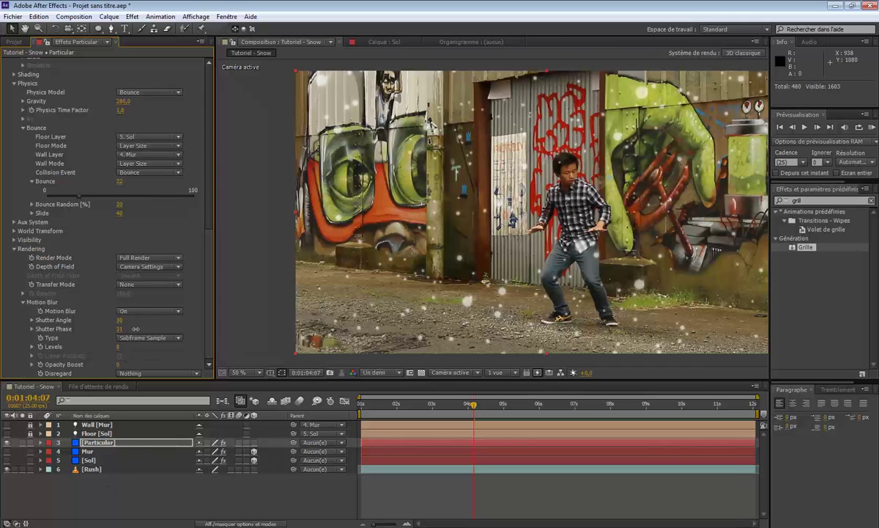
Try a strongly negative Shutter Phase for the motion blur and reset it to 0.
{"action": "left_click_drag", "start_coordinate": [120, 328], "coordinate": [6, 324]}
{"action": "left_click", "coordinate": [119, 328]}
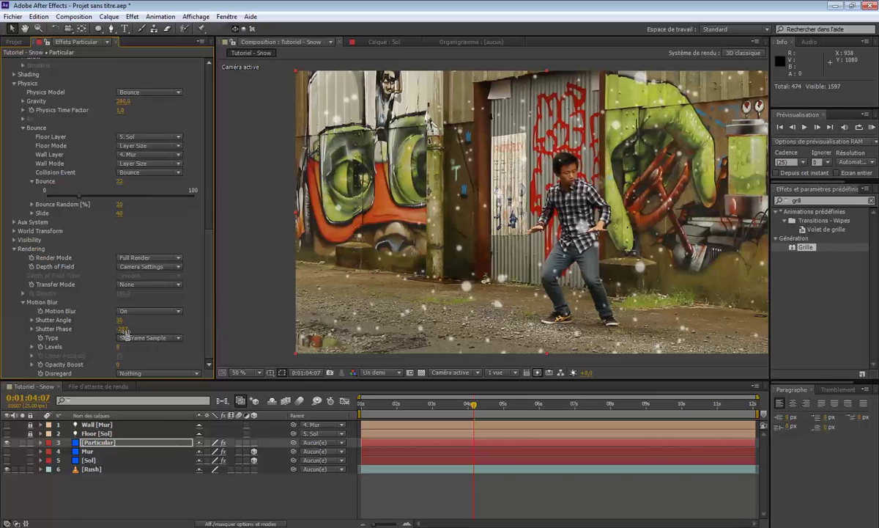
{"action": "type", "text": "0"}
{"action": "key", "text": "Return"}
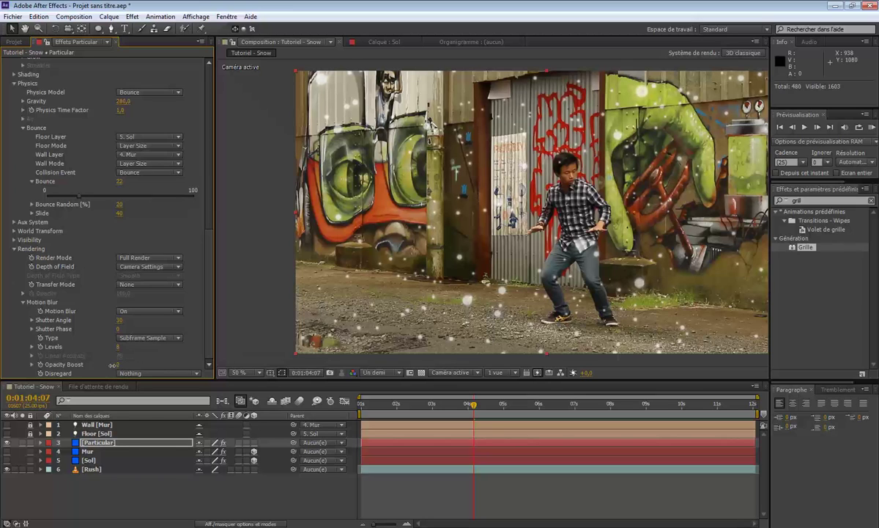
Set the motion blur's Opacity Boost to 5 and collapse the Particular effect's property groups.
{"action": "left_click", "coordinate": [117, 365]}
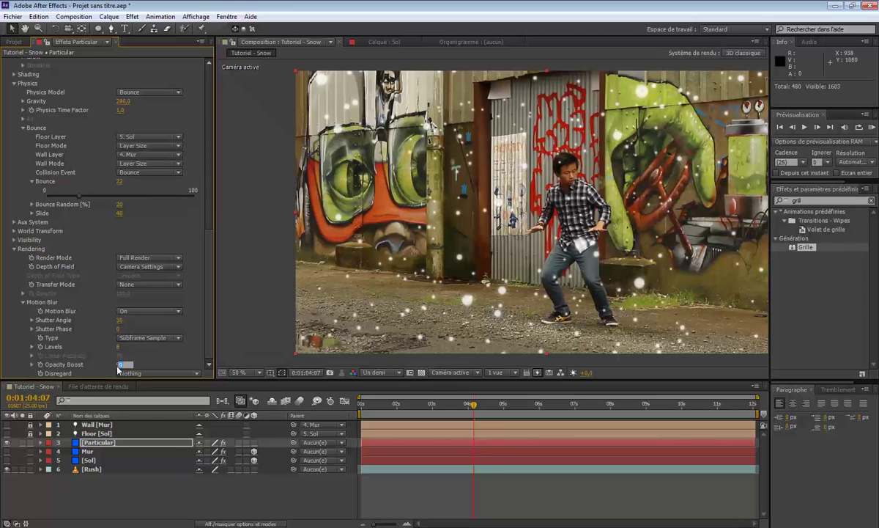
{"action": "type", "text": "5"}
{"action": "key", "text": "Return"}
{"action": "left_click", "coordinate": [13, 251]}
{"action": "scroll", "coordinate": [115, 300], "scroll_direction": "up", "scroll_amount": 5}
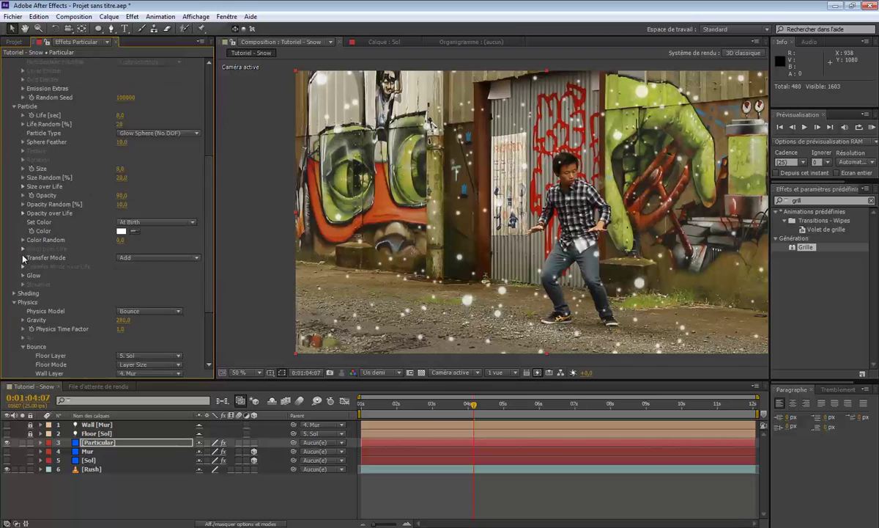
{"action": "left_click", "coordinate": [15, 253]}
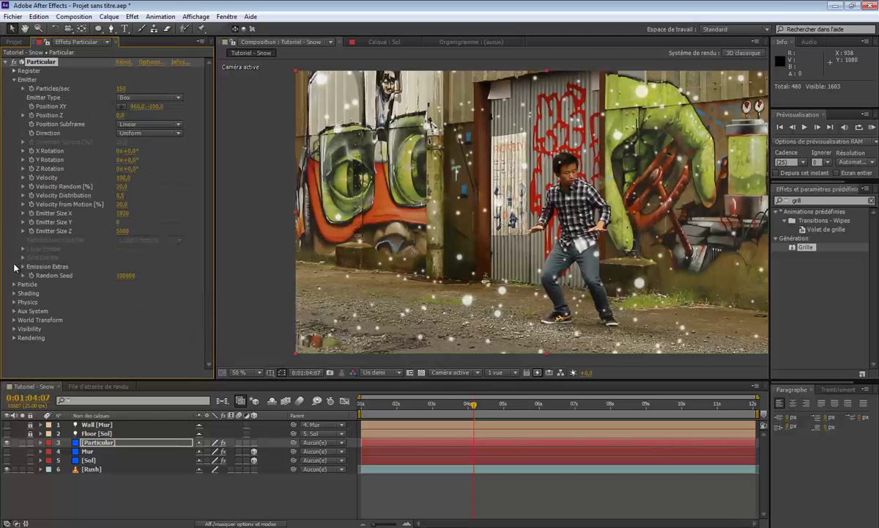
{"action": "left_click", "coordinate": [14, 80]}
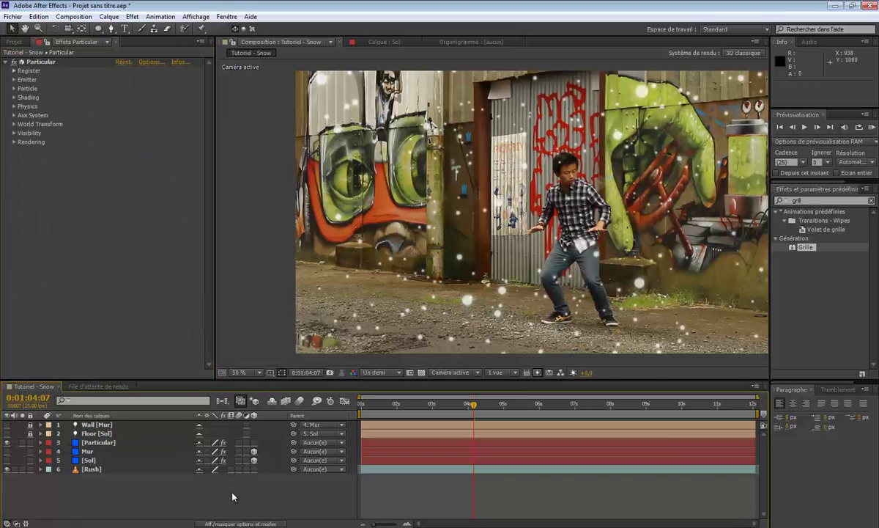
Preview the snow and widen the emitter by raising Emitter Size X to about 3021.
{"action": "key", "text": "space"}
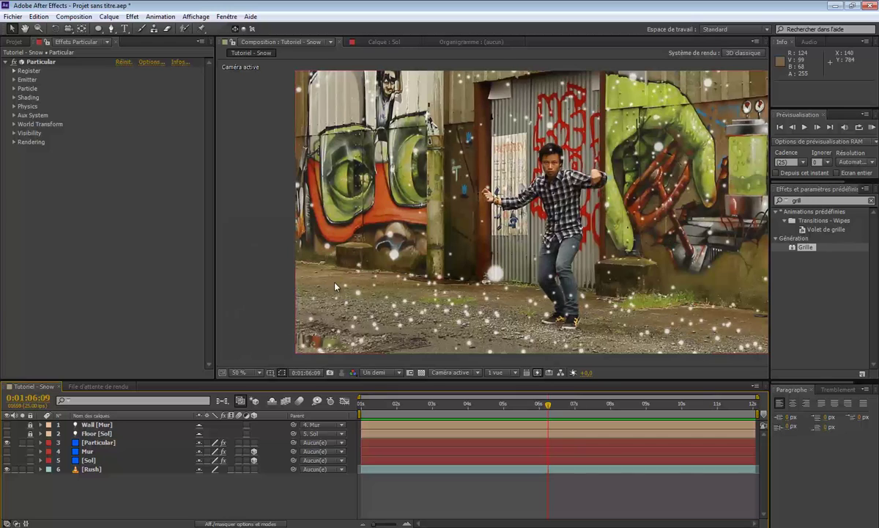
{"action": "key", "text": "space"}
{"action": "left_click", "coordinate": [14, 80]}
{"action": "left_click_drag", "start_coordinate": [122, 213], "coordinate": [736, 253]}
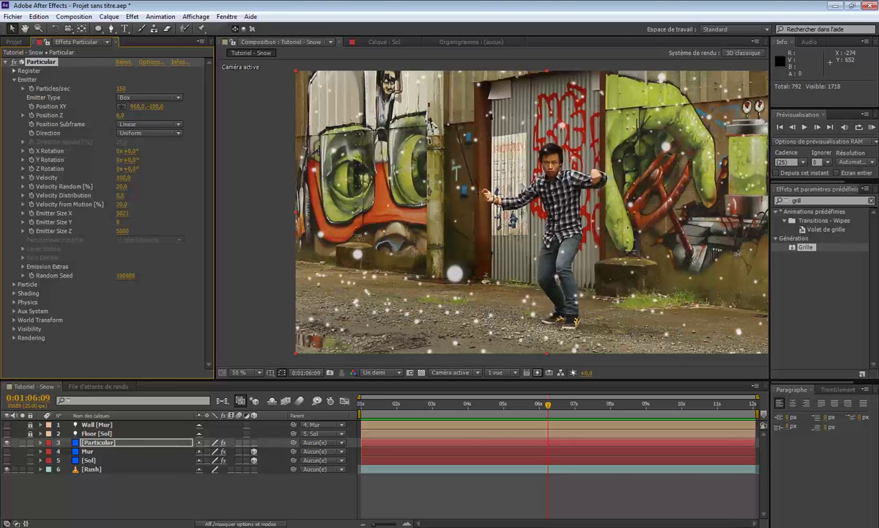
Preview the wider snowfall and scrub around seconds 6 to 8, stopping at 0:01:07:14.
{"action": "left_click", "coordinate": [292, 485]}
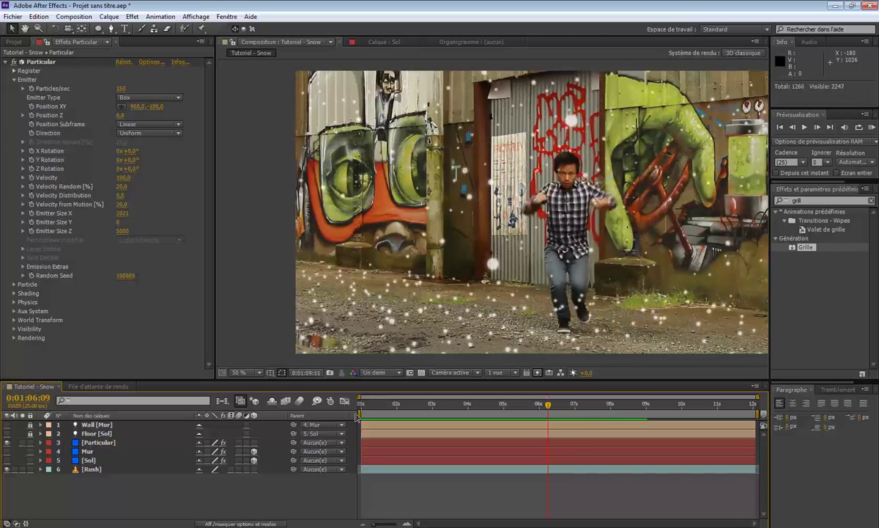
{"action": "left_click", "coordinate": [537, 412]}
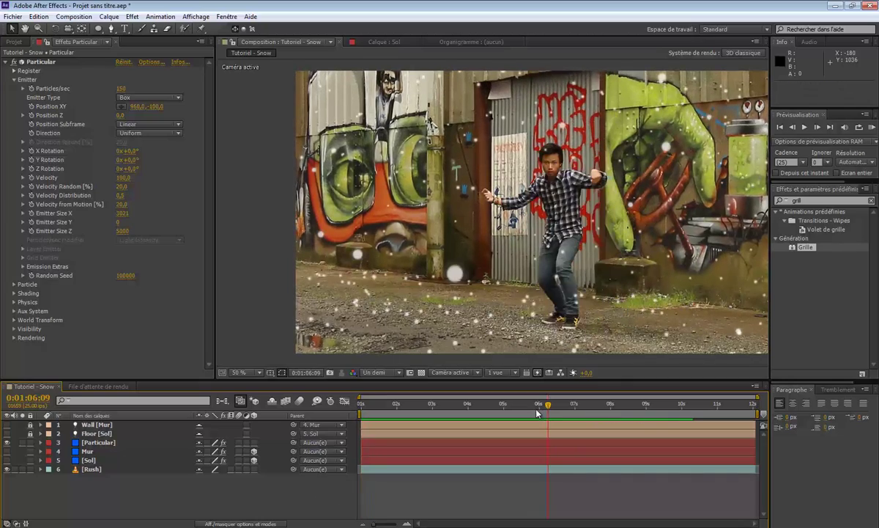
{"action": "left_click_drag", "start_coordinate": [546, 410], "coordinate": [613, 411]}
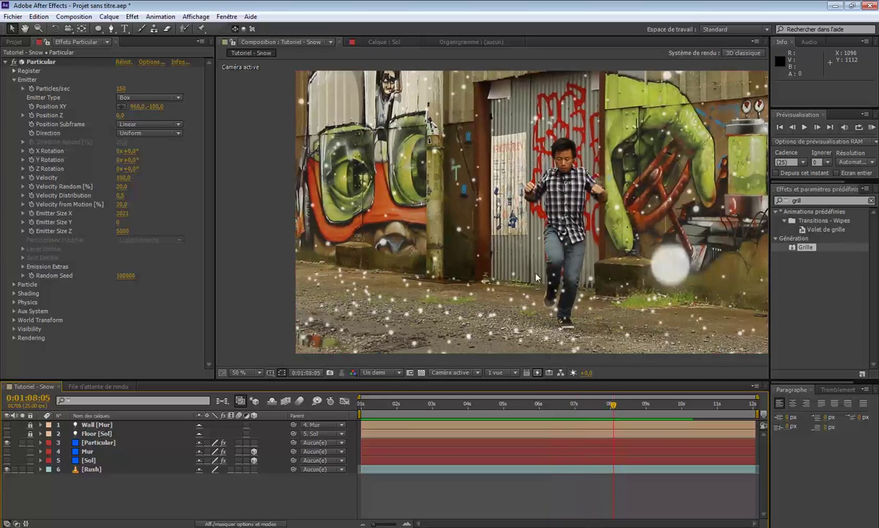
{"action": "left_click", "coordinate": [600, 404]}
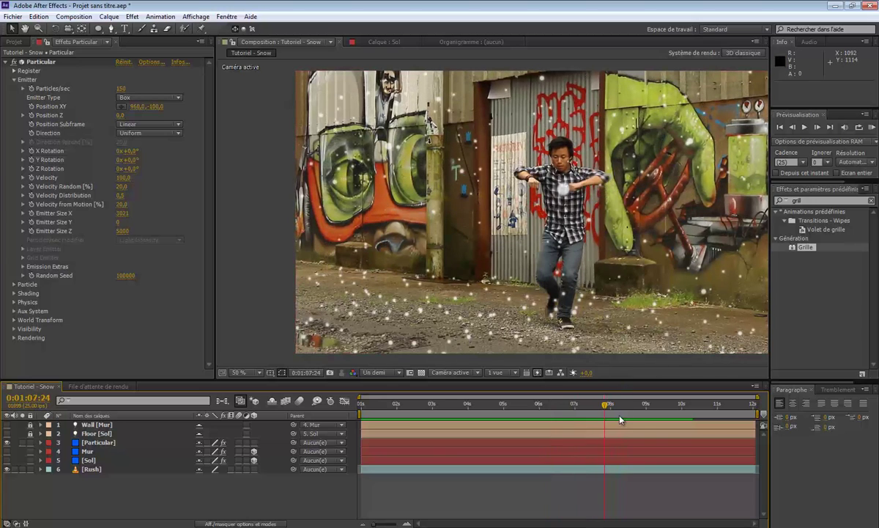
{"action": "mouse_move", "coordinate": [598, 408]}
{"action": "left_mouse_down"}
{"action": "mouse_move", "coordinate": [521, 409]}
{"action": "mouse_move", "coordinate": [638, 417]}
{"action": "mouse_move", "coordinate": [590, 420]}
{"action": "left_mouse_up"}
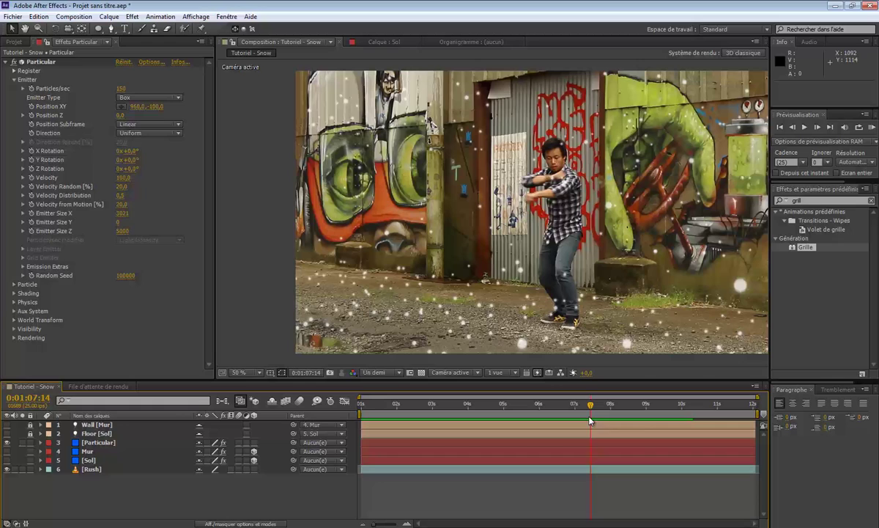
Duplicate the Rush footage layer and move the copy to the top of the layer stack.
{"action": "left_click", "coordinate": [91, 470]}
{"action": "key", "text": "ctrl+d"}
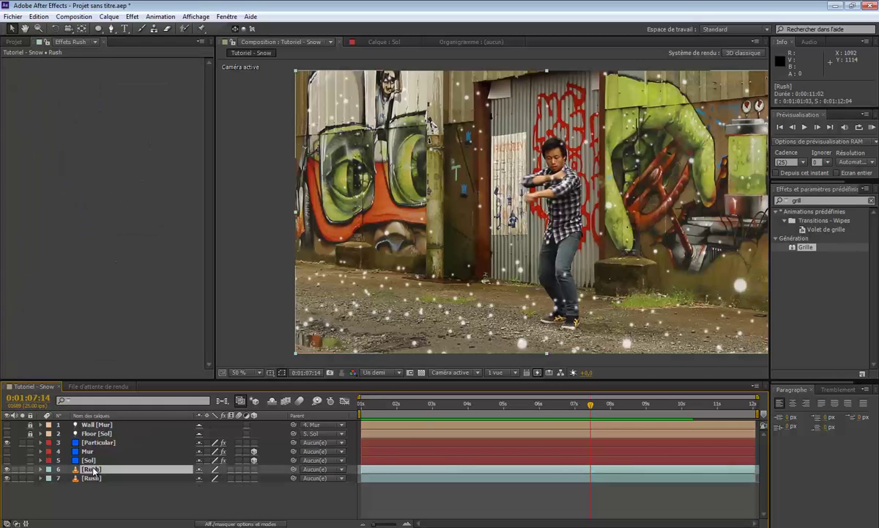
{"action": "left_click_drag", "start_coordinate": [92, 470], "coordinate": [104, 419]}
Draw an elliptical mask around the dancer's lower legs and feet on the top Rush layer and enlarge it by moving its vertices outward.
{"action": "left_click", "coordinate": [98, 29]}
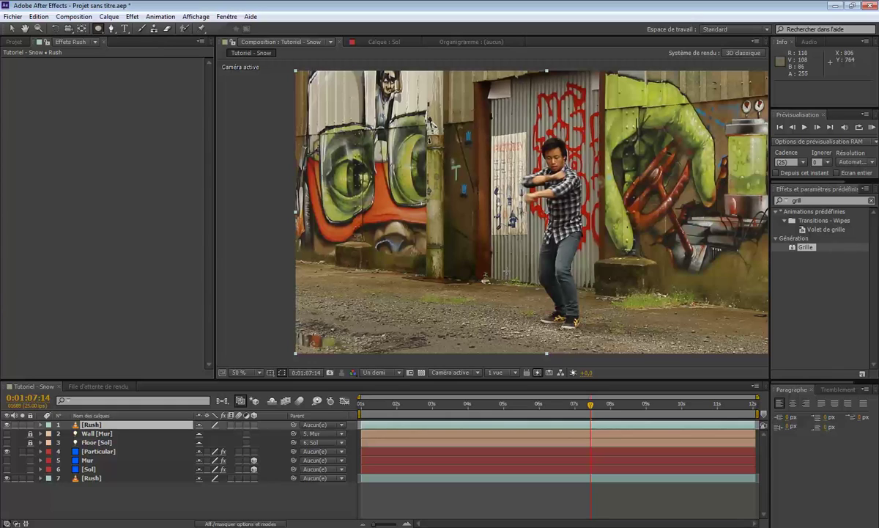
{"action": "left_click_drag", "start_coordinate": [506, 270], "coordinate": [611, 340]}
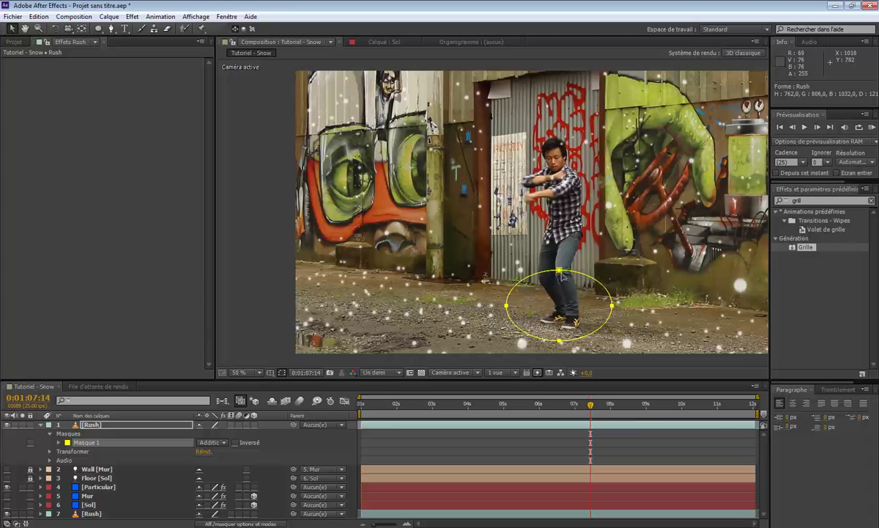
{"action": "left_click_drag", "start_coordinate": [545, 264], "coordinate": [544, 262]}
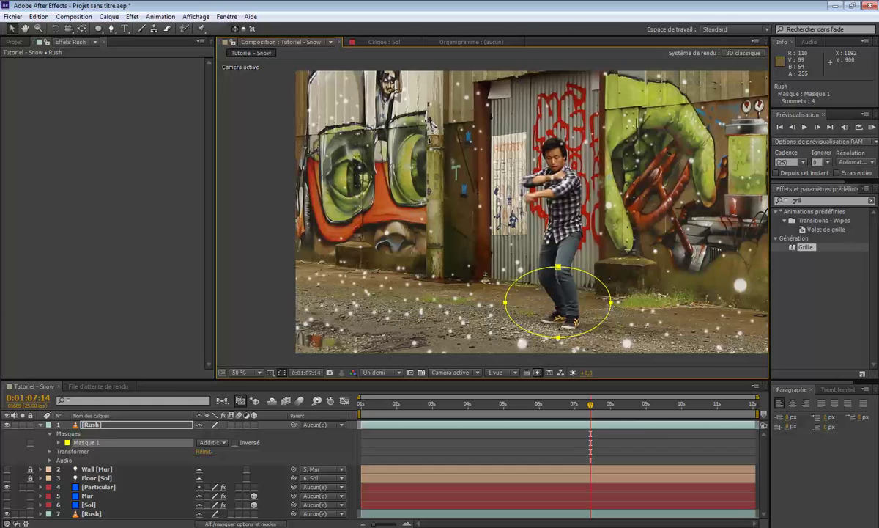
{"action": "left_click", "coordinate": [611, 302], "text": "shift"}
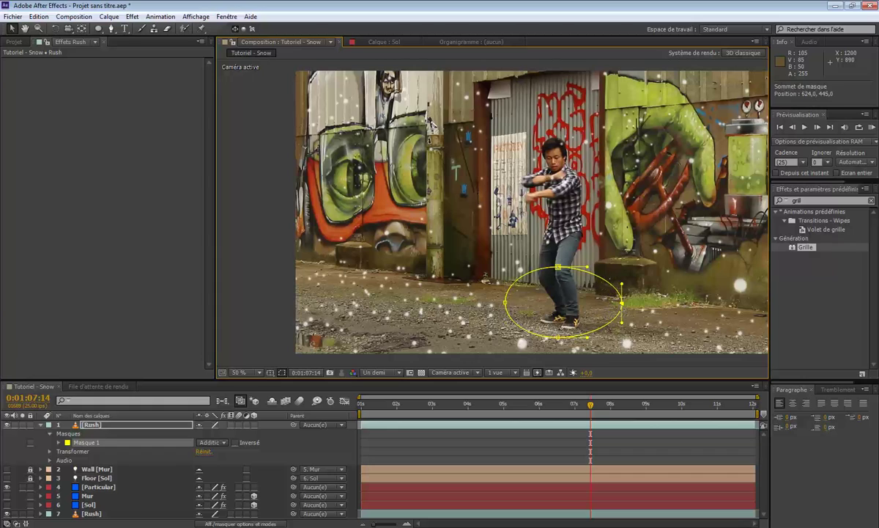
{"action": "left_click_drag", "start_coordinate": [506, 301], "coordinate": [497, 300]}
{"action": "left_click_drag", "start_coordinate": [558, 266], "coordinate": [558, 258]}
{"action": "left_click_drag", "start_coordinate": [559, 337], "coordinate": [567, 336]}
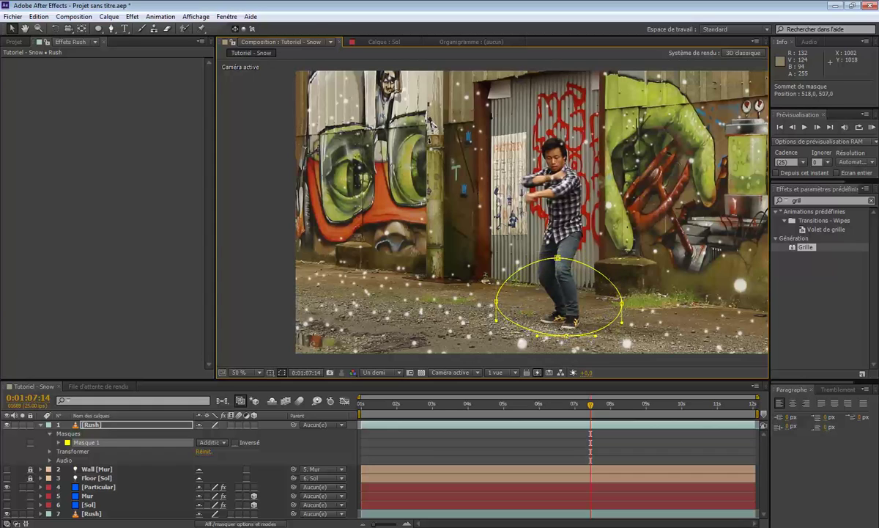
Set the mask feather of Masque 1 on the top Rush layer to 25 pixels and collapse the layer's properties.
{"action": "left_click", "coordinate": [159, 426]}
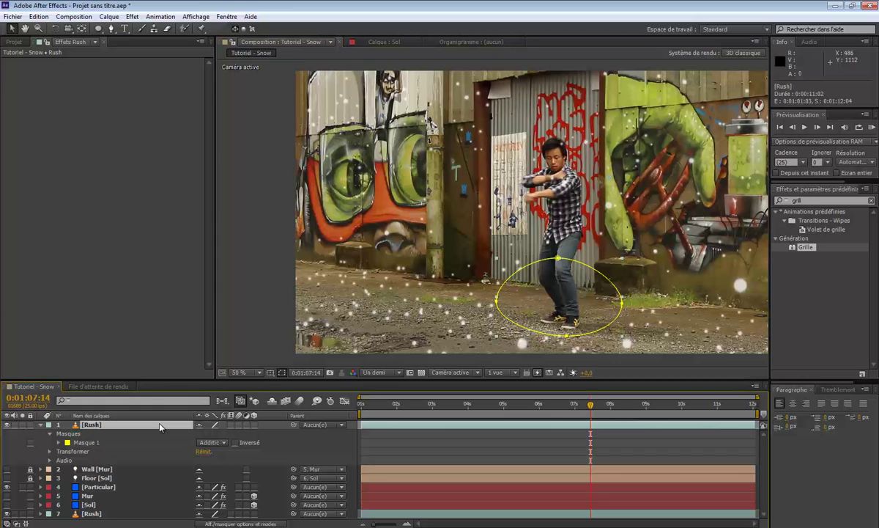
{"action": "key", "text": "ctrl+Left"}
{"action": "key", "text": "m"}
{"action": "key", "text": "m"}
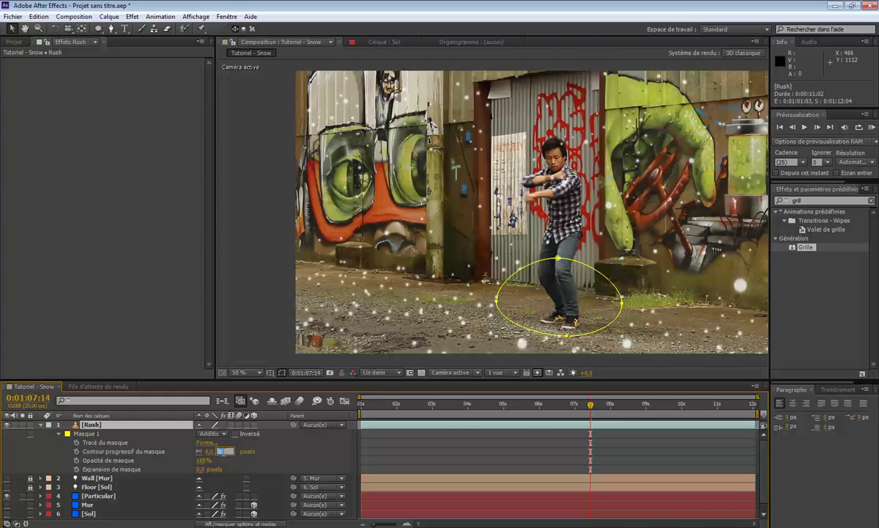
{"action": "left_click", "coordinate": [245, 455]}
{"action": "left_click", "coordinate": [214, 451]}
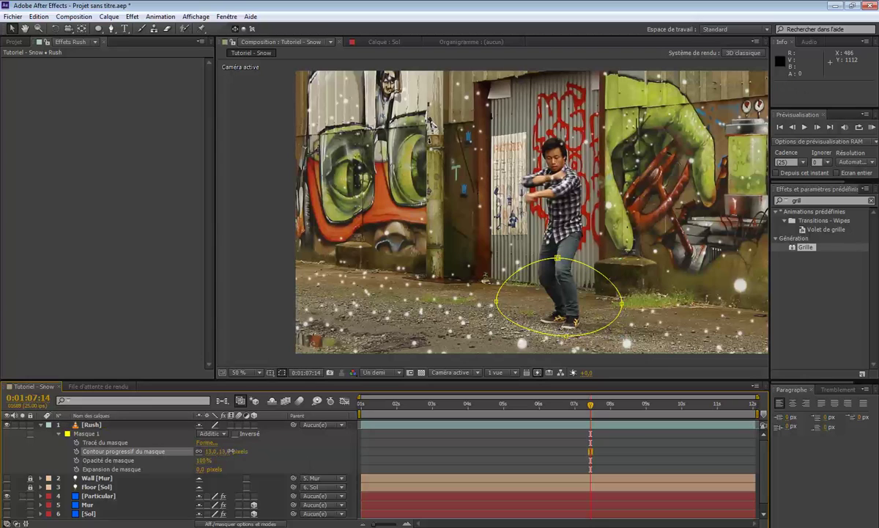
{"action": "left_click", "coordinate": [214, 451]}
{"action": "type", "text": "23"}
{"action": "key", "text": "Tab"}
{"action": "type", "text": "25"}
{"action": "key", "text": "Return"}
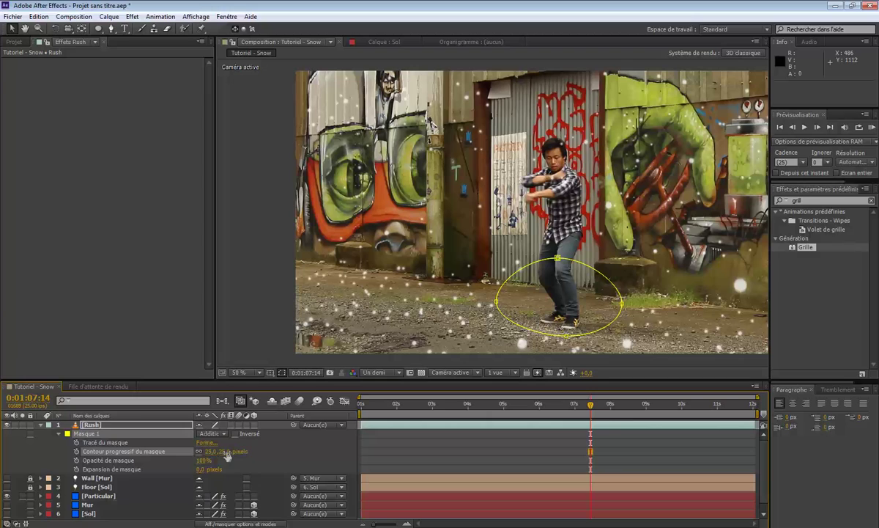
{"action": "left_click", "coordinate": [58, 433]}
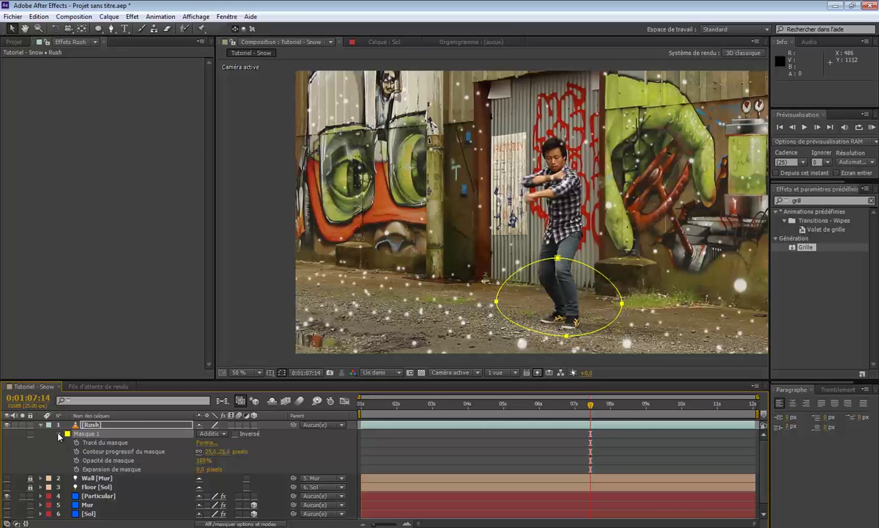
{"action": "left_click", "coordinate": [41, 424]}
Preview the composition with the feathered mask and scrub to 0:01:06:19 to check the dancer's feet.
{"action": "key", "text": "KP_0"}
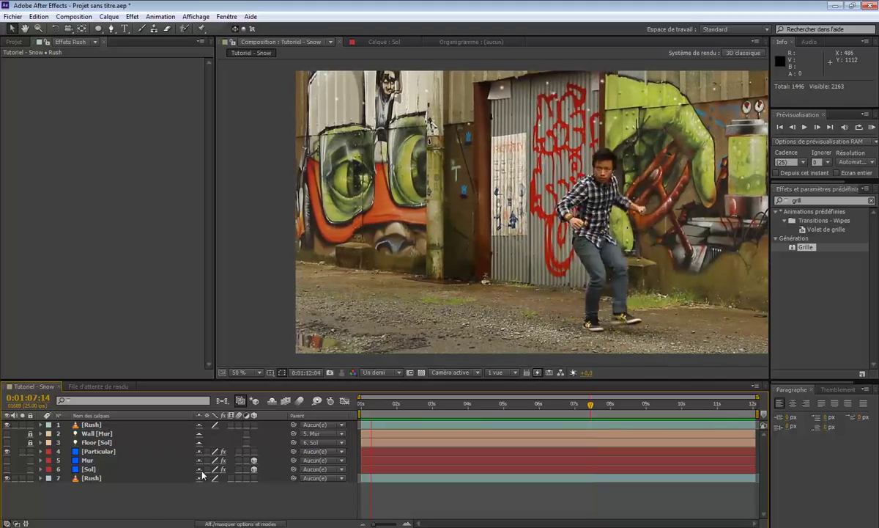
{"action": "left_click", "coordinate": [419, 412]}
{"action": "left_click_drag", "start_coordinate": [418, 412], "coordinate": [562, 370]}
{"action": "left_click", "coordinate": [424, 351]}
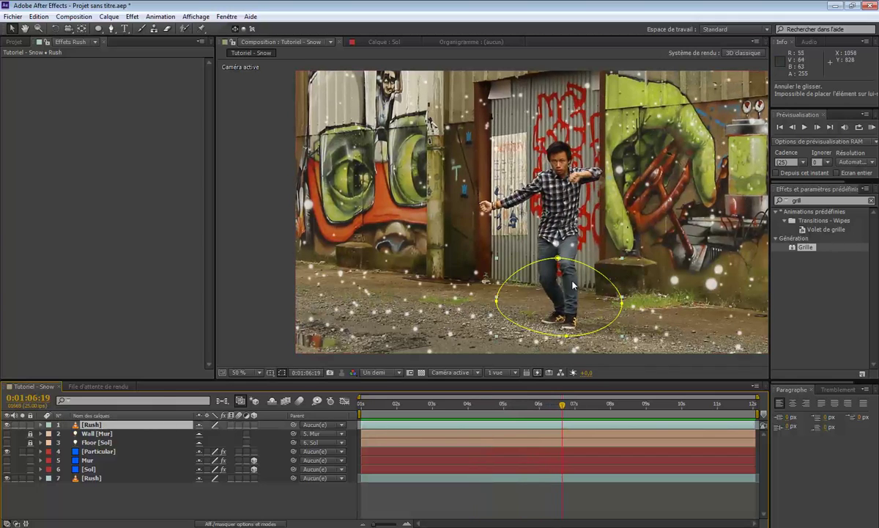
Reshape the top Rush layer's mask by lowering its top and bottom vertices and adjusting its side curves around the dancer's feet.
{"action": "key", "text": "alt+m"}
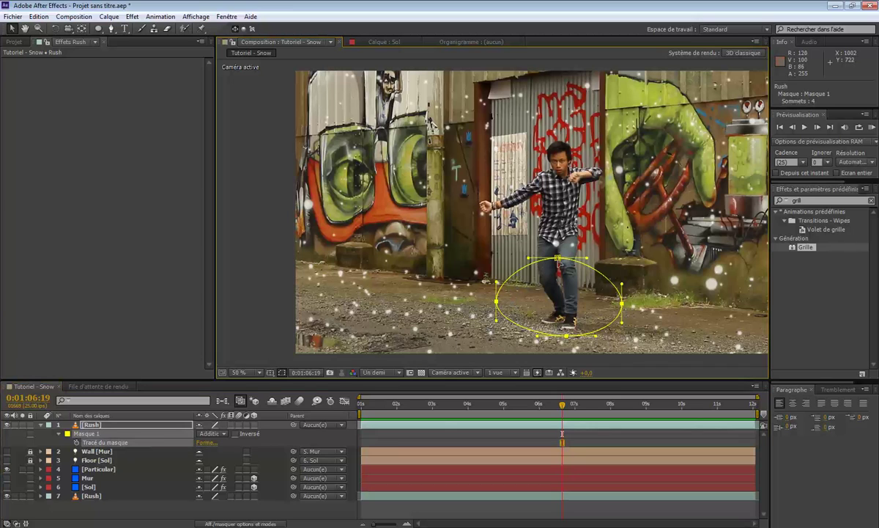
{"action": "left_click", "coordinate": [558, 259]}
{"action": "left_click_drag", "start_coordinate": [566, 335], "coordinate": [569, 343]}
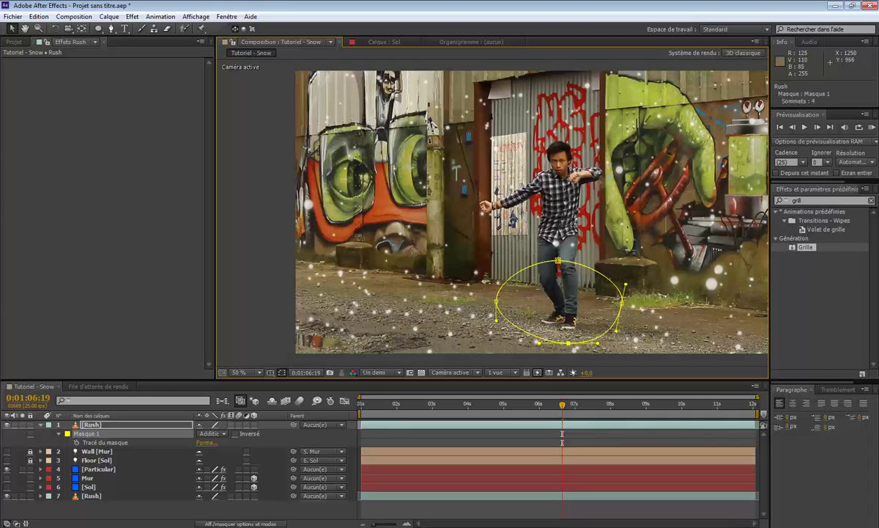
{"action": "left_click_drag", "start_coordinate": [622, 325], "coordinate": [612, 333]}
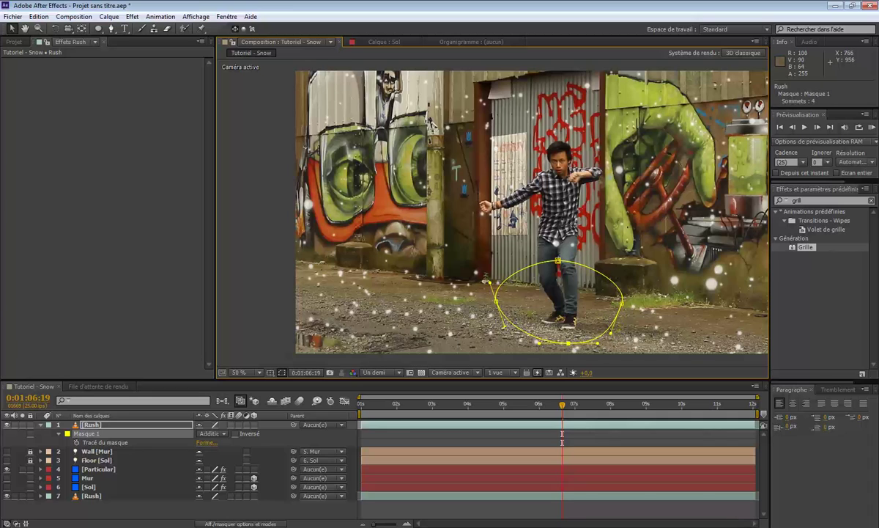
{"action": "left_click_drag", "start_coordinate": [496, 300], "coordinate": [499, 303]}
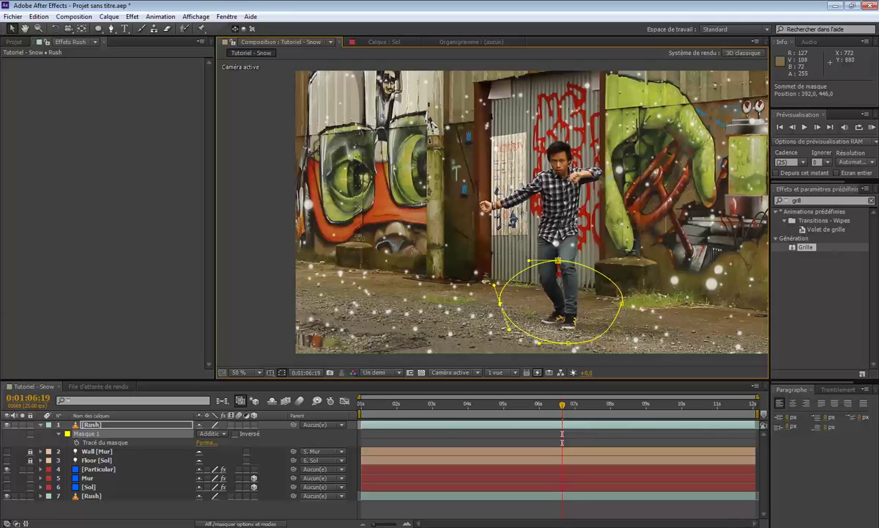
Preview the snow with the reshaped mask and scrub through the dance, stopping at 0:01:09:12.
{"action": "left_click", "coordinate": [324, 507]}
{"action": "key", "text": "KP_0"}
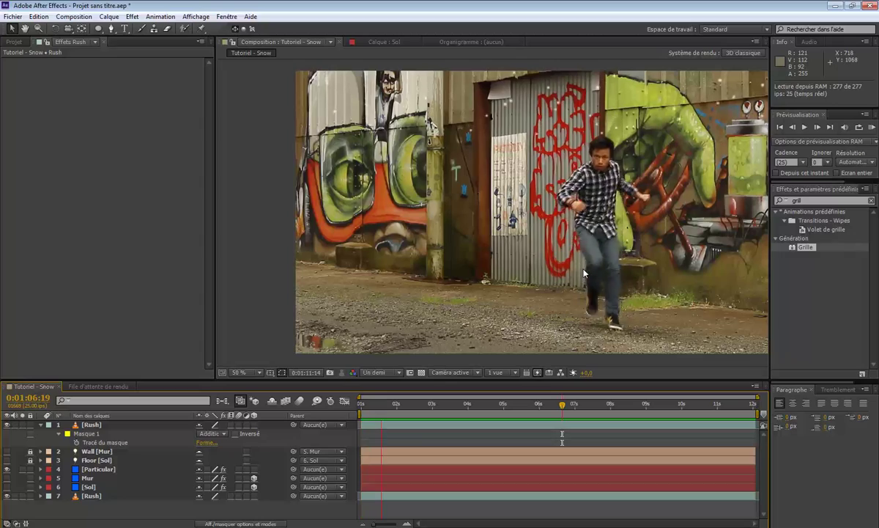
{"action": "left_click", "coordinate": [547, 408]}
{"action": "left_click_drag", "start_coordinate": [547, 408], "coordinate": [637, 405]}
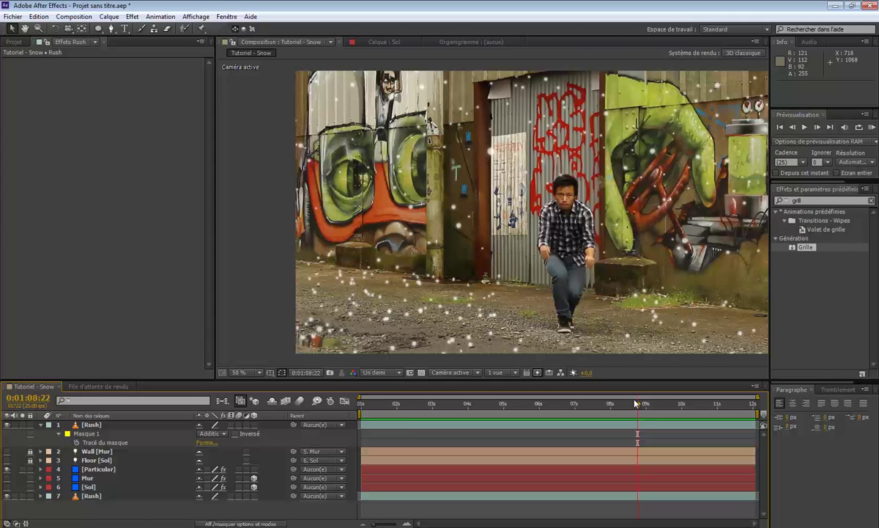
{"action": "left_click", "coordinate": [113, 29]}
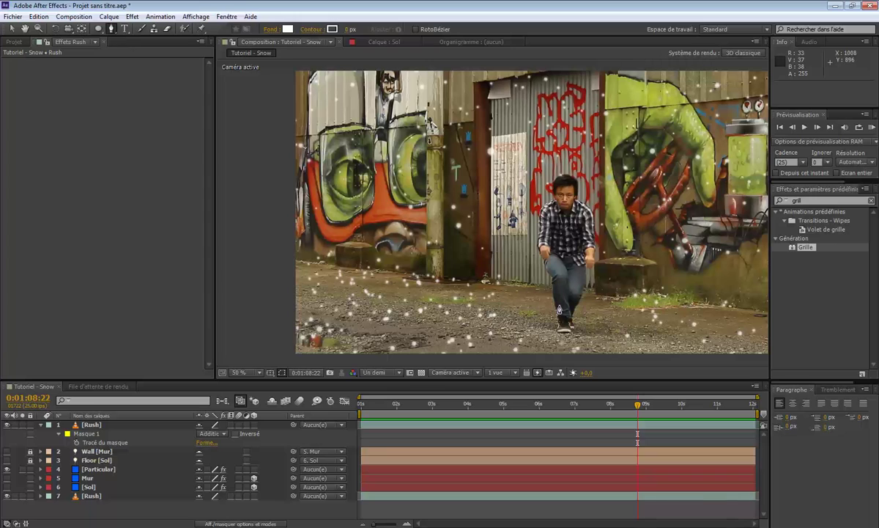
{"action": "left_click", "coordinate": [12, 30]}
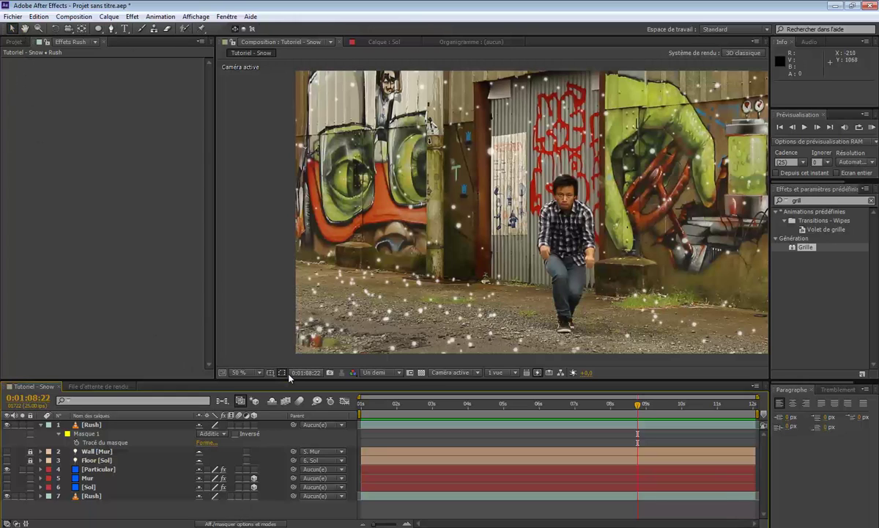
{"action": "left_click_drag", "start_coordinate": [505, 403], "coordinate": [605, 394]}
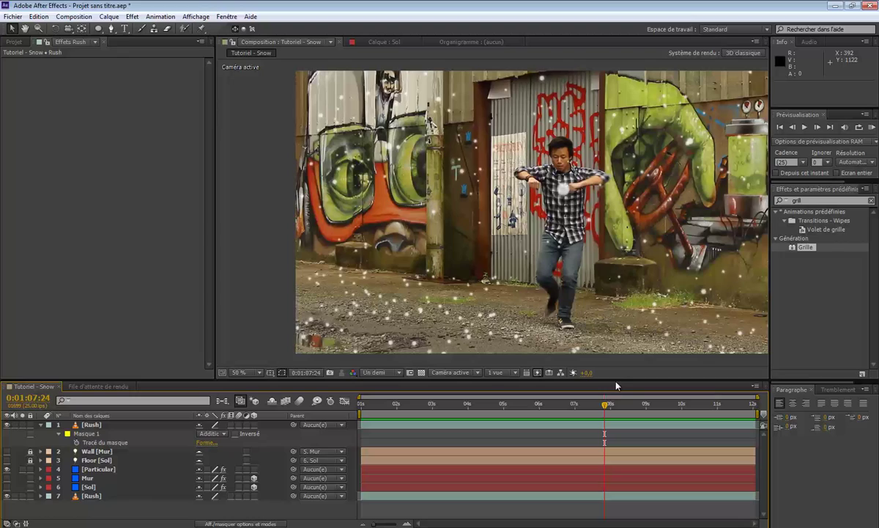
{"action": "left_click_drag", "start_coordinate": [614, 396], "coordinate": [659, 401]}
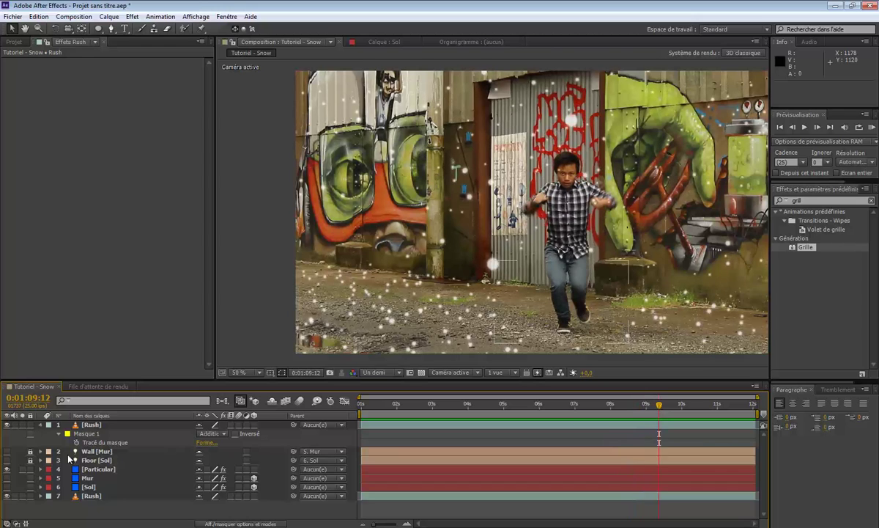
Find the Starglow effect by searching for "star", apply it to the Particular layer and choose the White Star preset.
{"action": "left_click", "coordinate": [40, 424]}
{"action": "key", "text": "ctrl+5"}
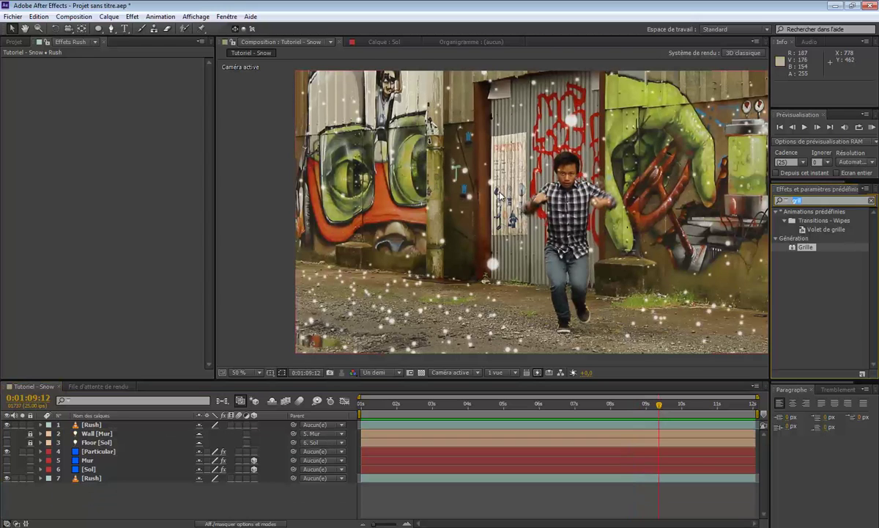
{"action": "type", "text": "star"}
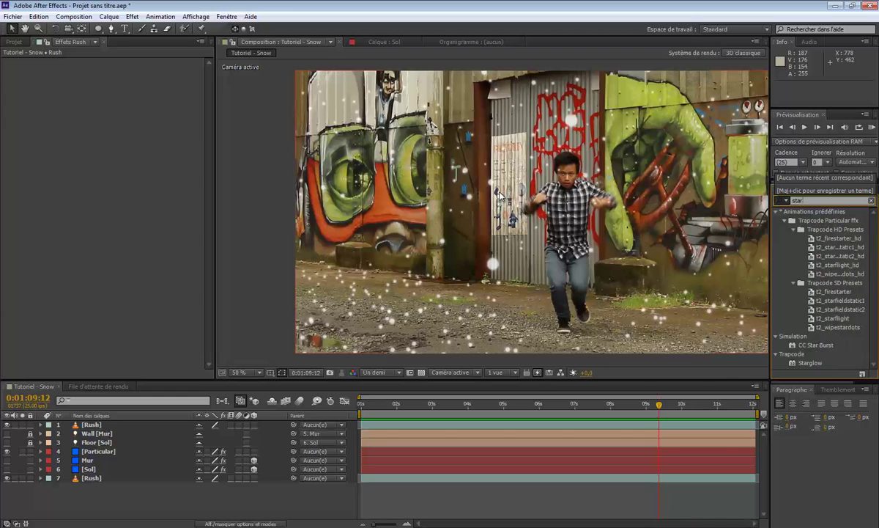
{"action": "left_click_drag", "start_coordinate": [810, 363], "coordinate": [118, 452]}
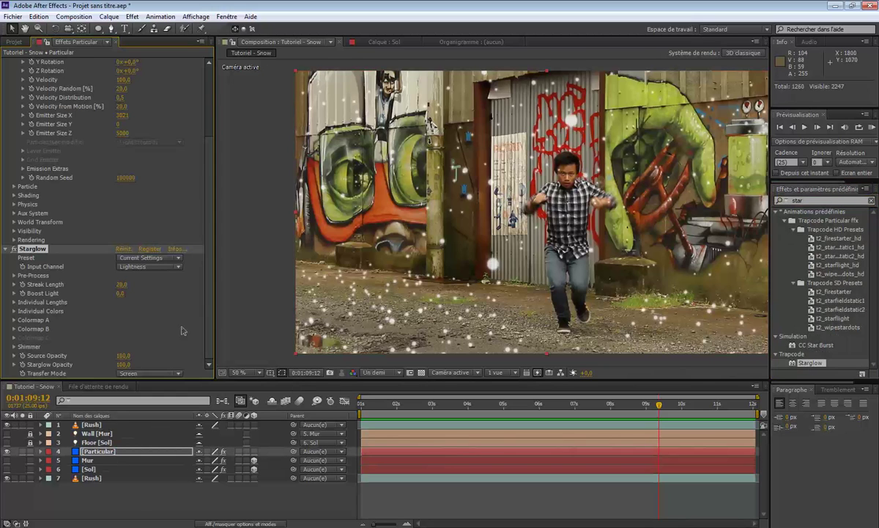
{"action": "left_click", "coordinate": [168, 258]}
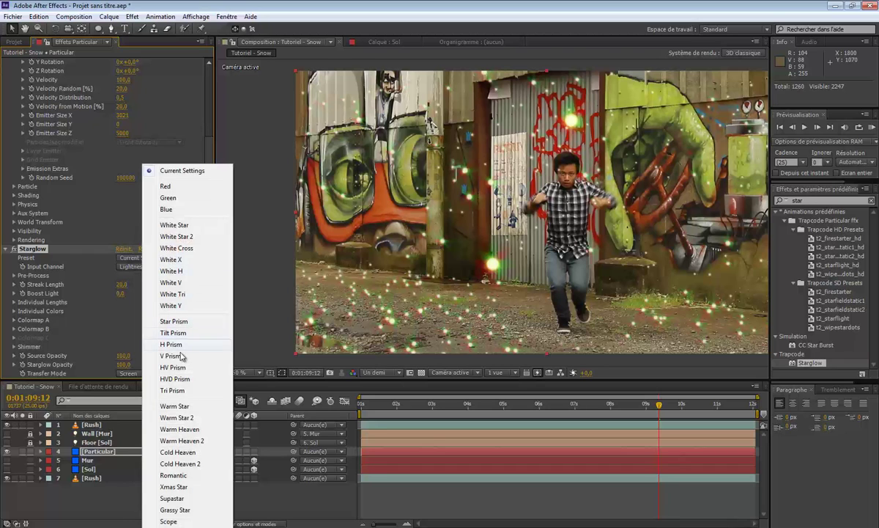
{"action": "left_click", "coordinate": [185, 226]}
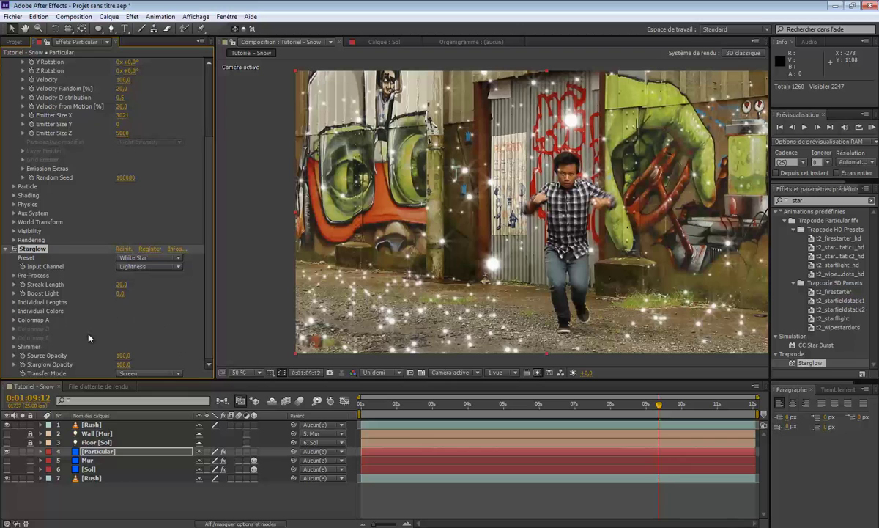
Adjust Starglow's Boost Light and Streak Length, and collapse the settings of the Starglow and Particular effects.
{"action": "left_click_drag", "start_coordinate": [119, 291], "coordinate": [29, 281]}
{"action": "mouse_move", "coordinate": [120, 284]}
{"action": "left_mouse_down"}
{"action": "mouse_move", "coordinate": [95, 290]}
{"action": "mouse_move", "coordinate": [107, 287]}
{"action": "mouse_move", "coordinate": [96, 270]}
{"action": "mouse_move", "coordinate": [113, 285]}
{"action": "left_mouse_up"}
{"action": "left_click", "coordinate": [5, 248]}
{"action": "left_click", "coordinate": [5, 62]}
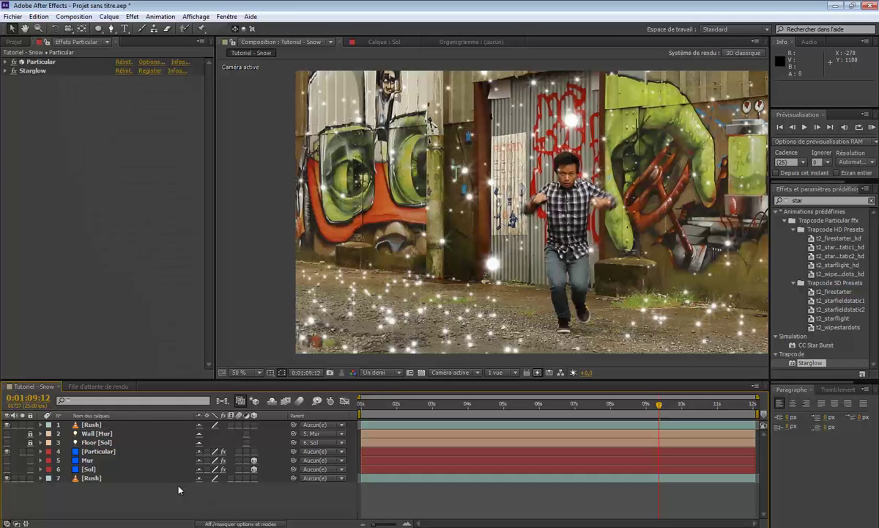
Review Particular's Emitter, Physics bounce and Rendering motion blur settings, and collapse the effect.
{"action": "left_click", "coordinate": [6, 62]}
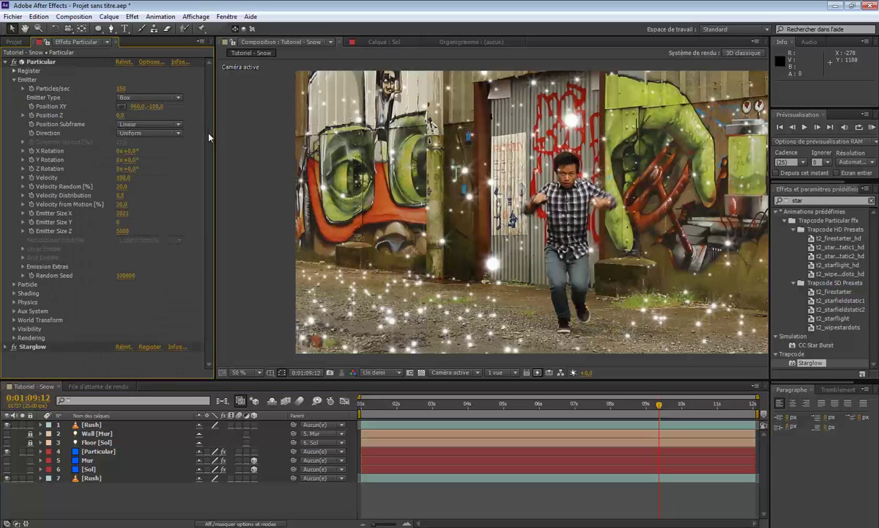
{"action": "left_click", "coordinate": [13, 337]}
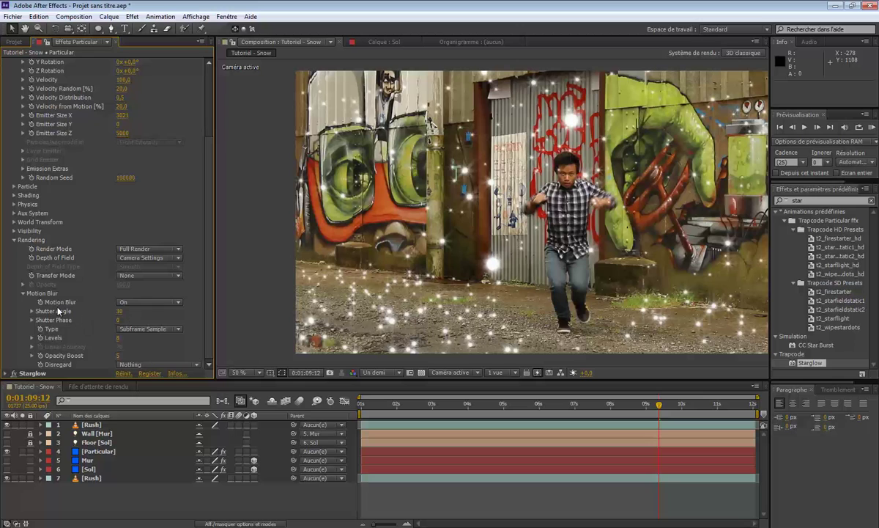
{"action": "scroll", "coordinate": [58, 311], "scroll_direction": "up", "scroll_amount": 3}
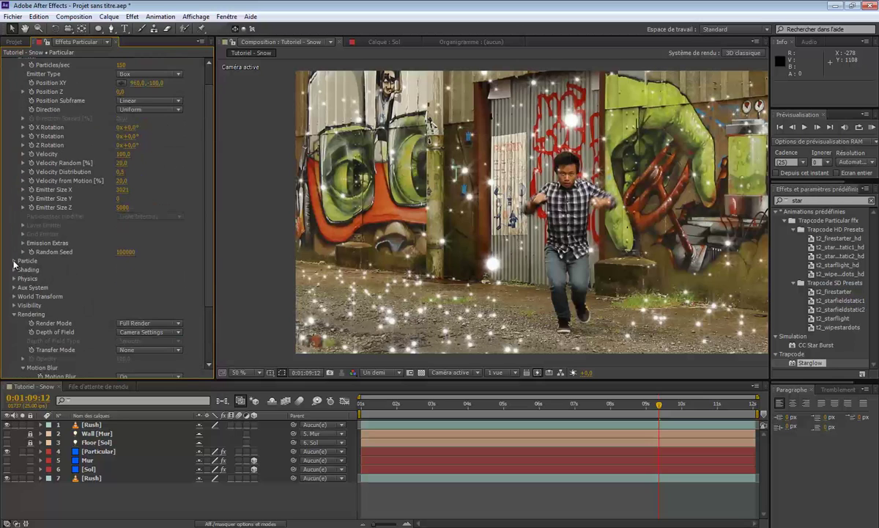
{"action": "scroll", "coordinate": [14, 248], "scroll_direction": "down", "scroll_amount": 3}
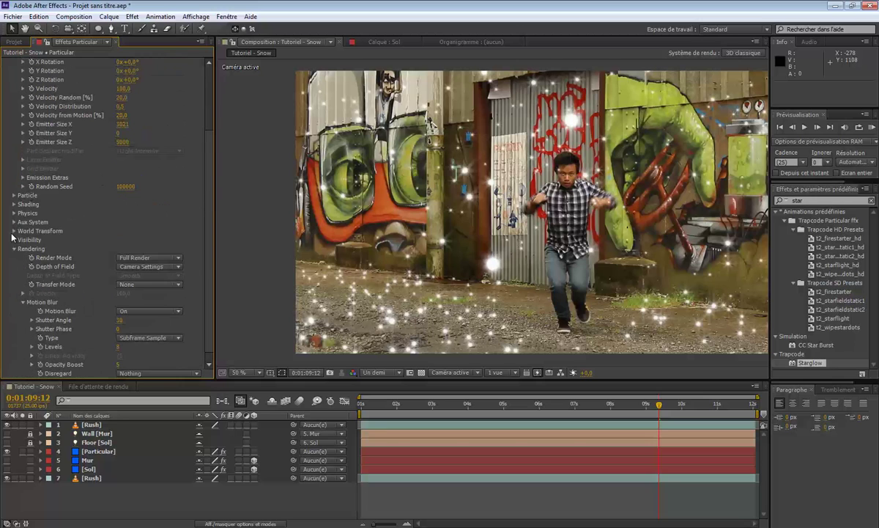
{"action": "left_click", "coordinate": [14, 212]}
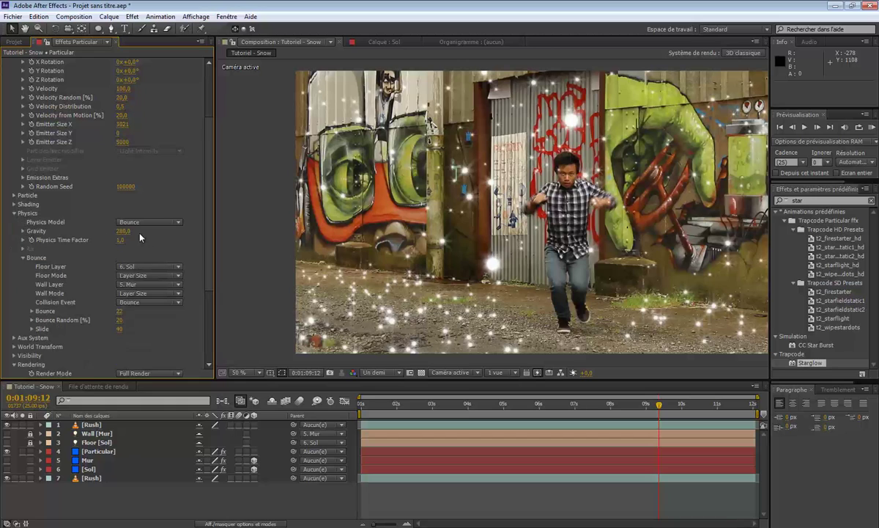
{"action": "left_click", "coordinate": [13, 212]}
{"action": "scroll", "coordinate": [11, 245], "scroll_direction": "up", "scroll_amount": 4}
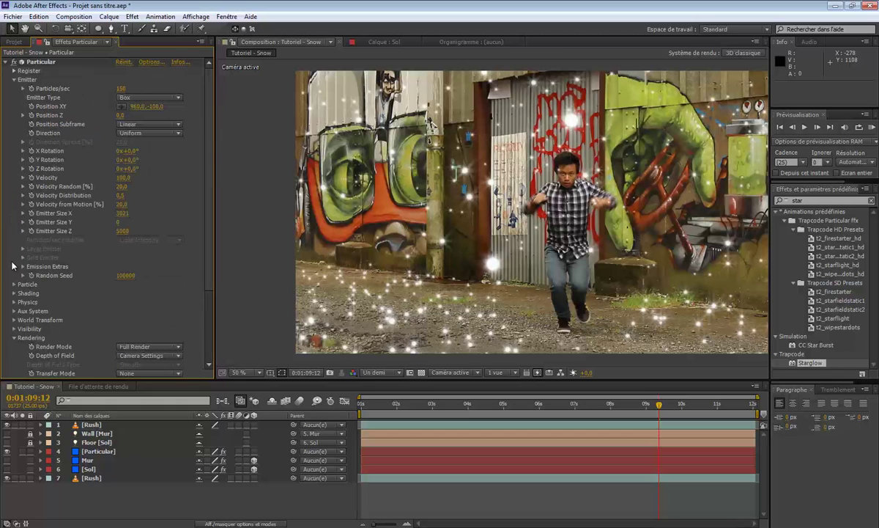
{"action": "left_click", "coordinate": [14, 79]}
{"action": "left_click", "coordinate": [15, 142]}
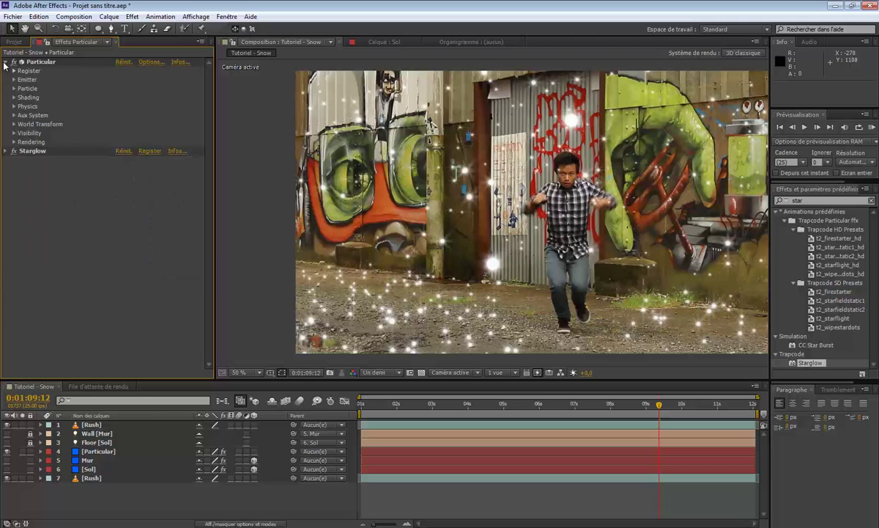
{"action": "left_click", "coordinate": [5, 62]}
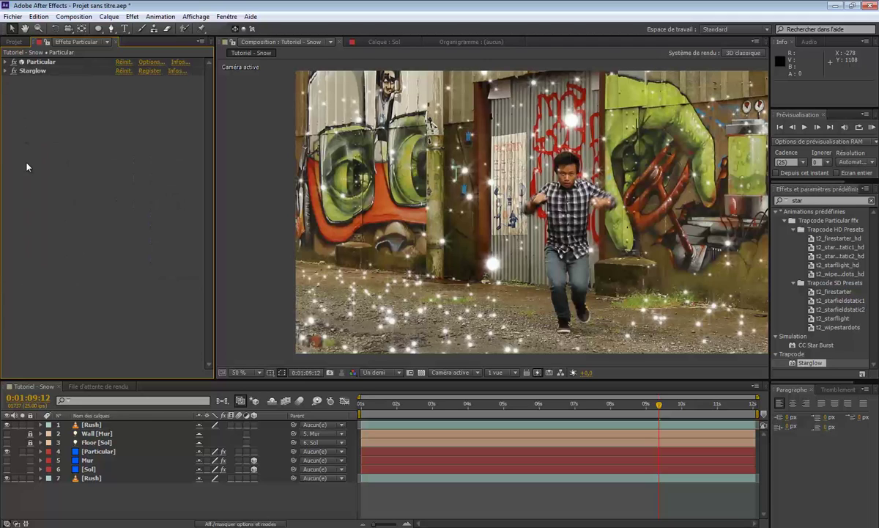